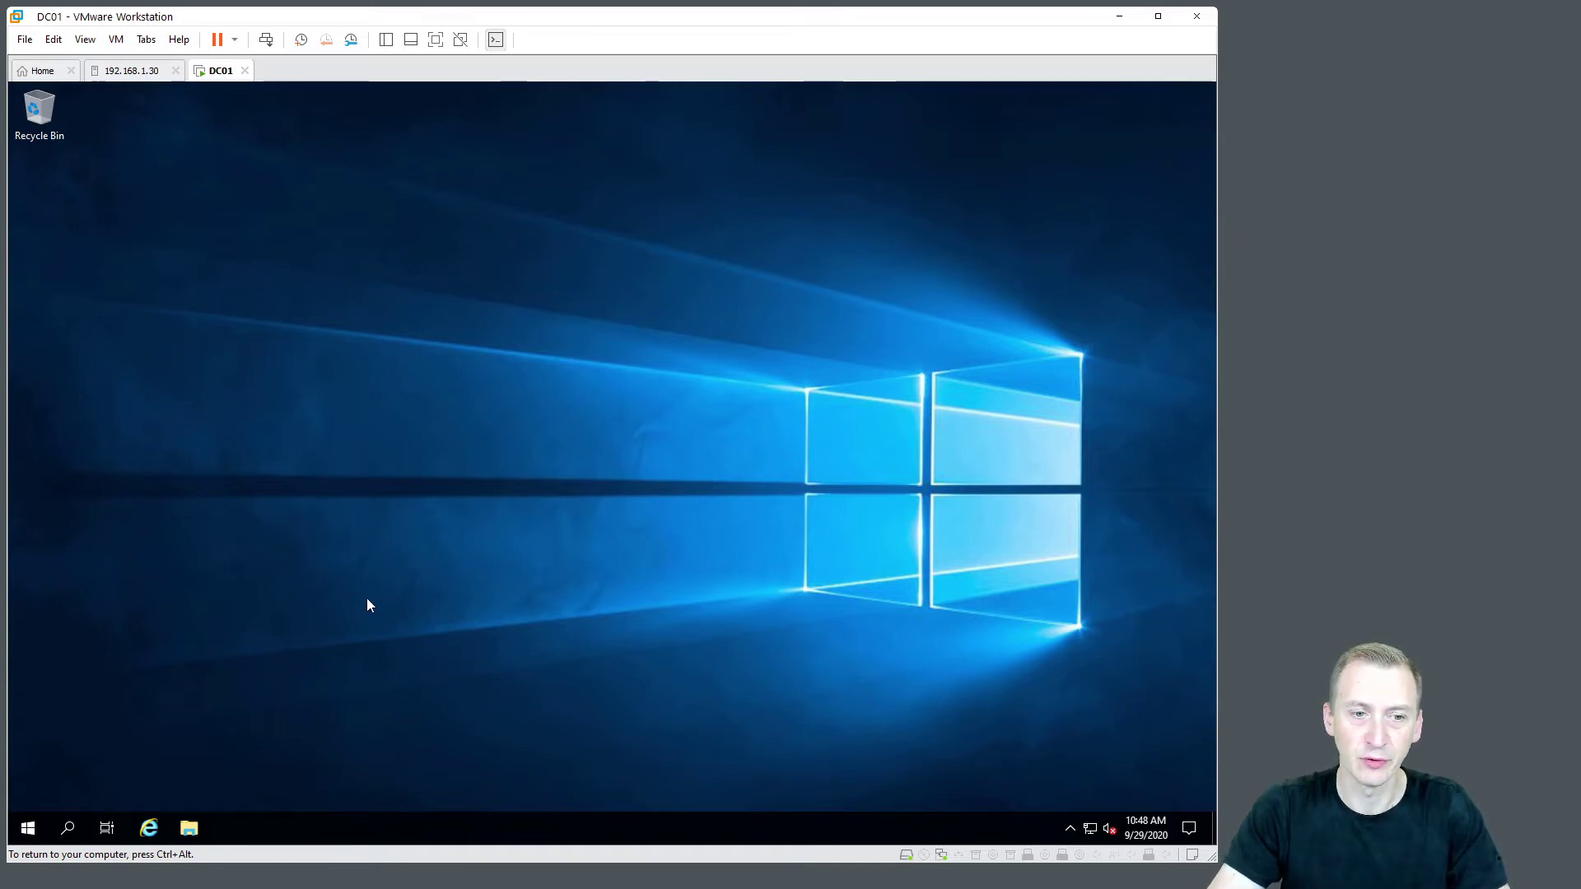
# Open the IPv4 properties of the Ethernet0 network adapter
pyautogui.rightClick(28, 825)
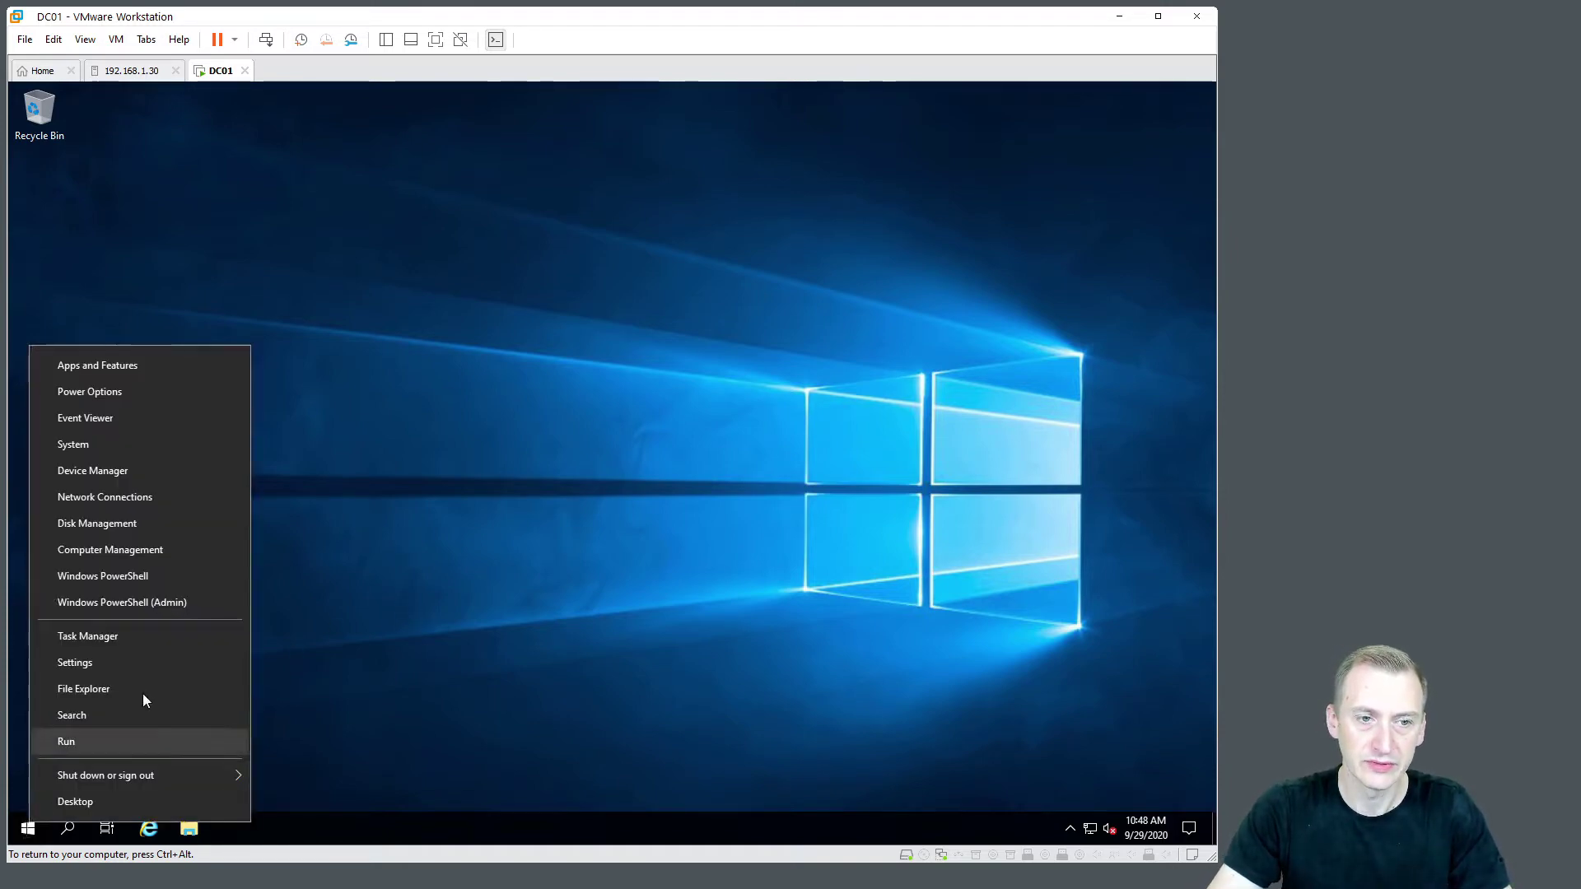
pyautogui.click(165, 496)
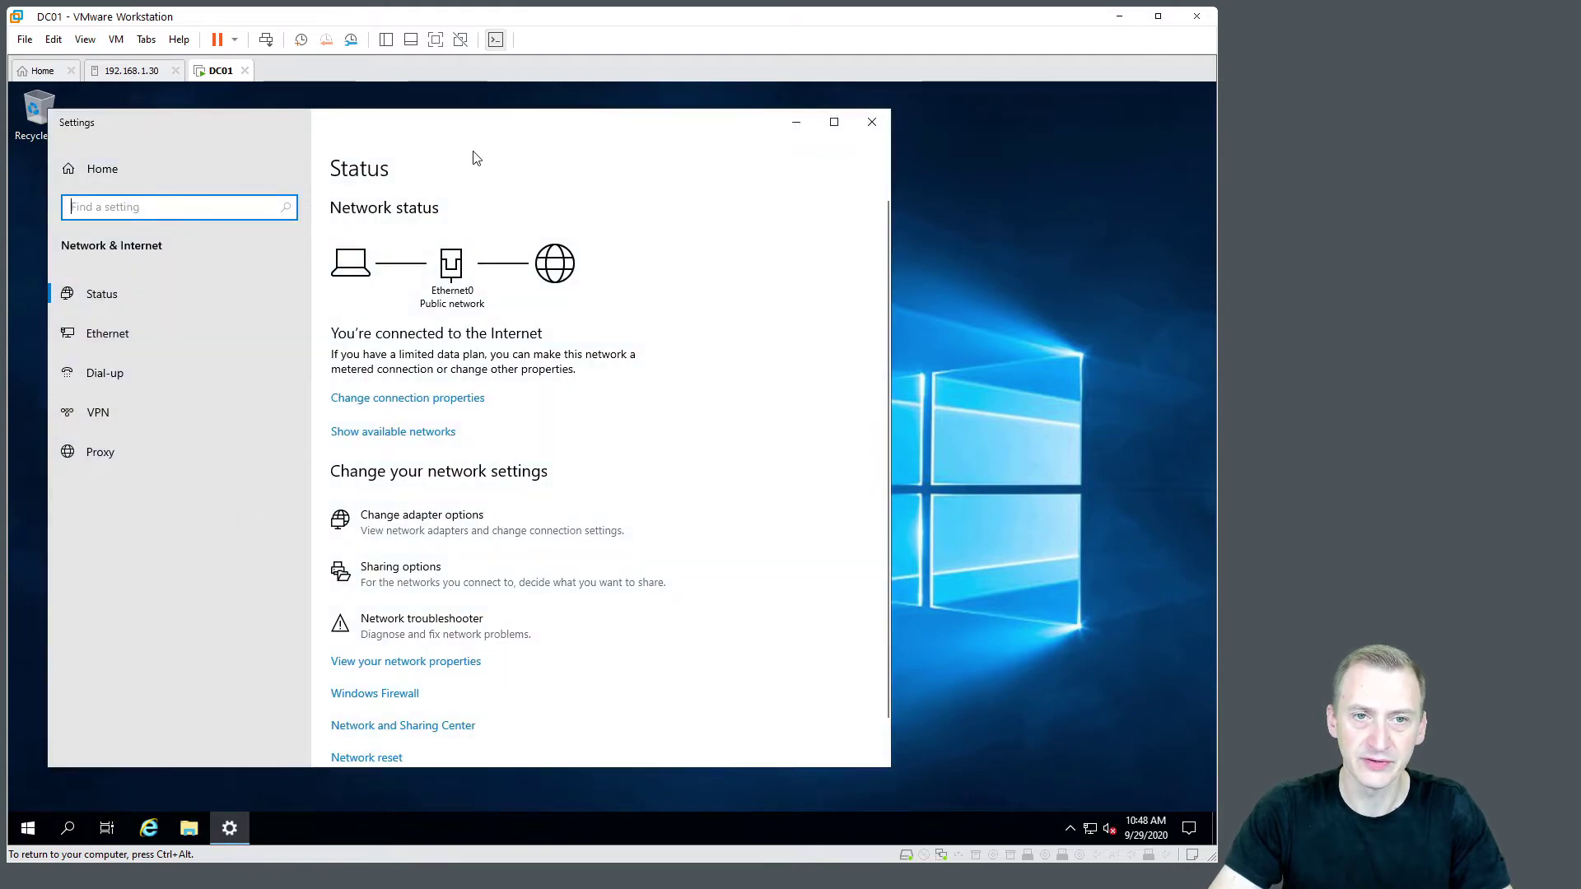
pyautogui.moveTo(477, 138); pyautogui.dragTo(503, 141)
pyautogui.click(566, 537)
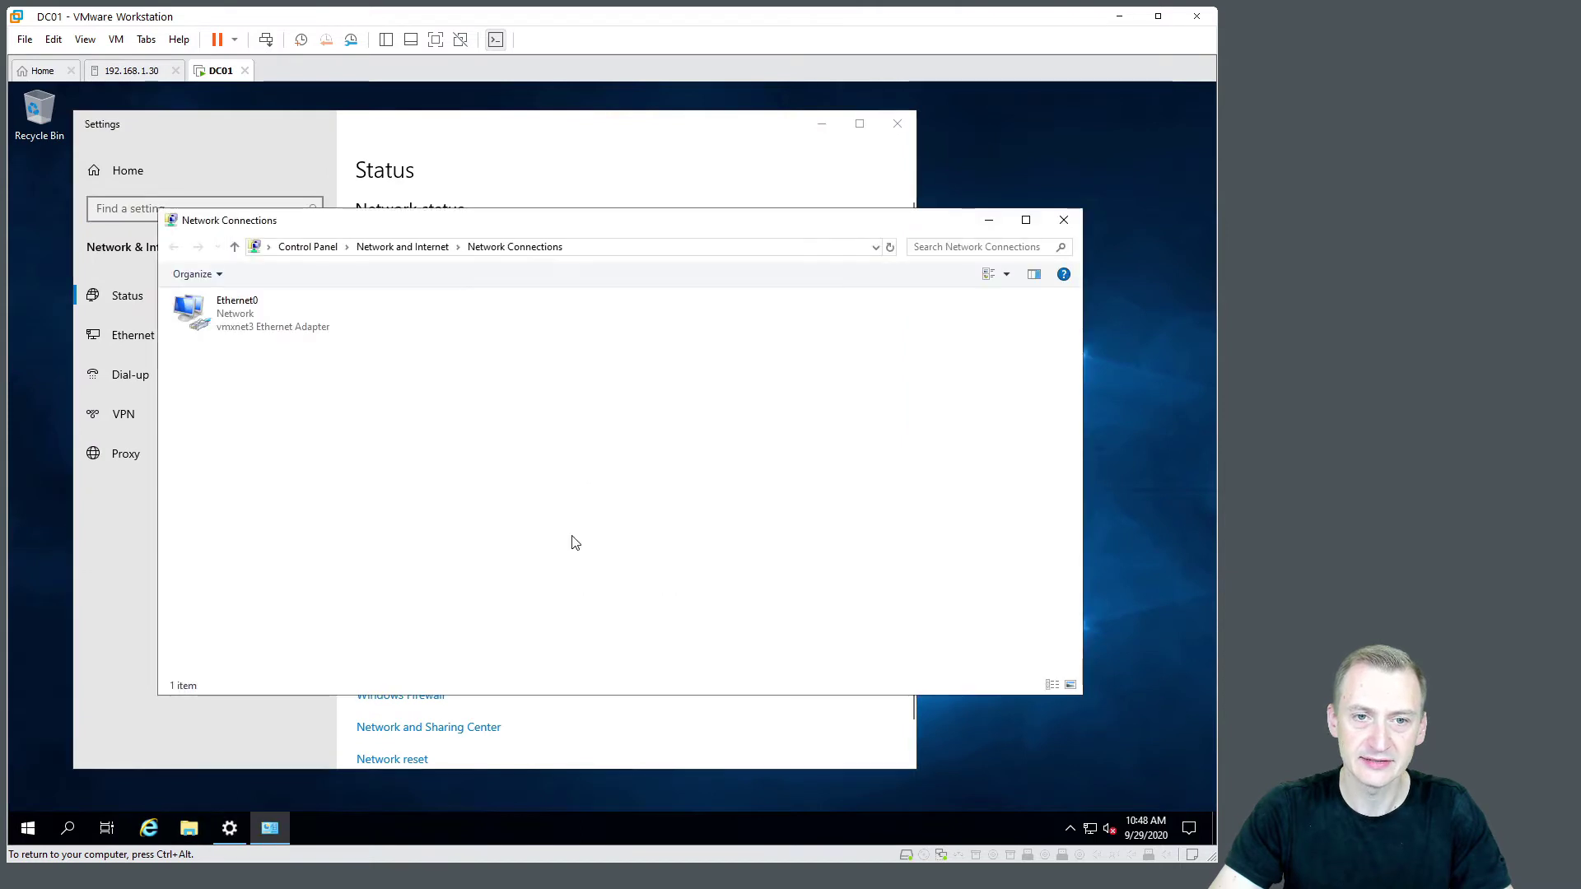
pyautogui.doubleClick(290, 329)
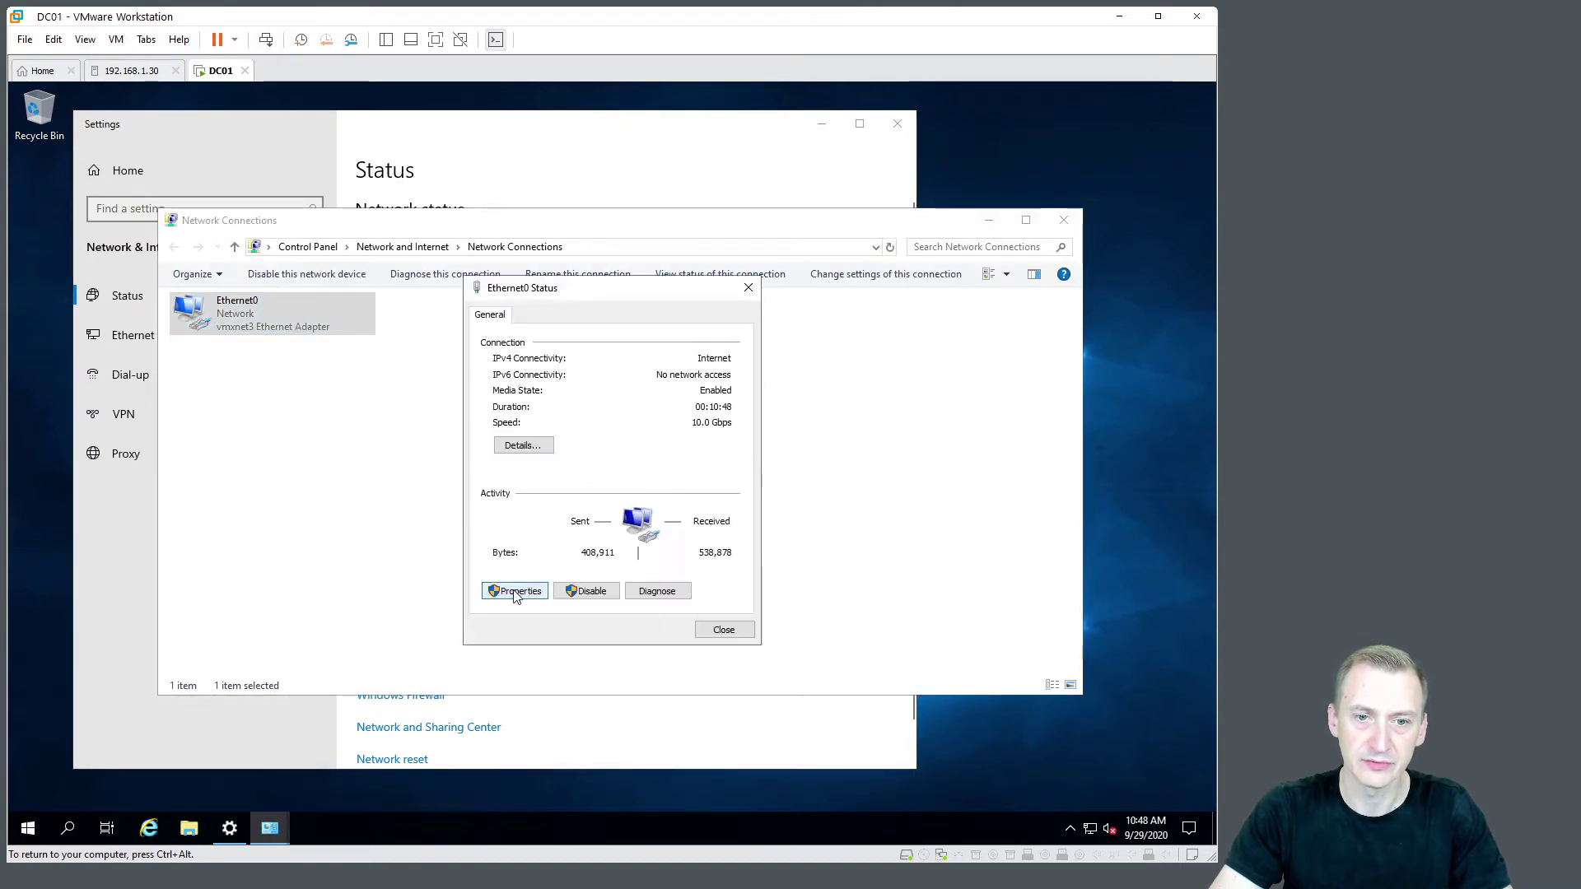
pyautogui.click(516, 592)
pyautogui.click(657, 479)
pyautogui.doubleClick(659, 484)
# Set static IP 192.168.1.51, mask 255.255.255.0, gateway 192.168.1.1 and DNS 1.1.1.1
pyautogui.click(644, 484)
pyautogui.click(775, 496)
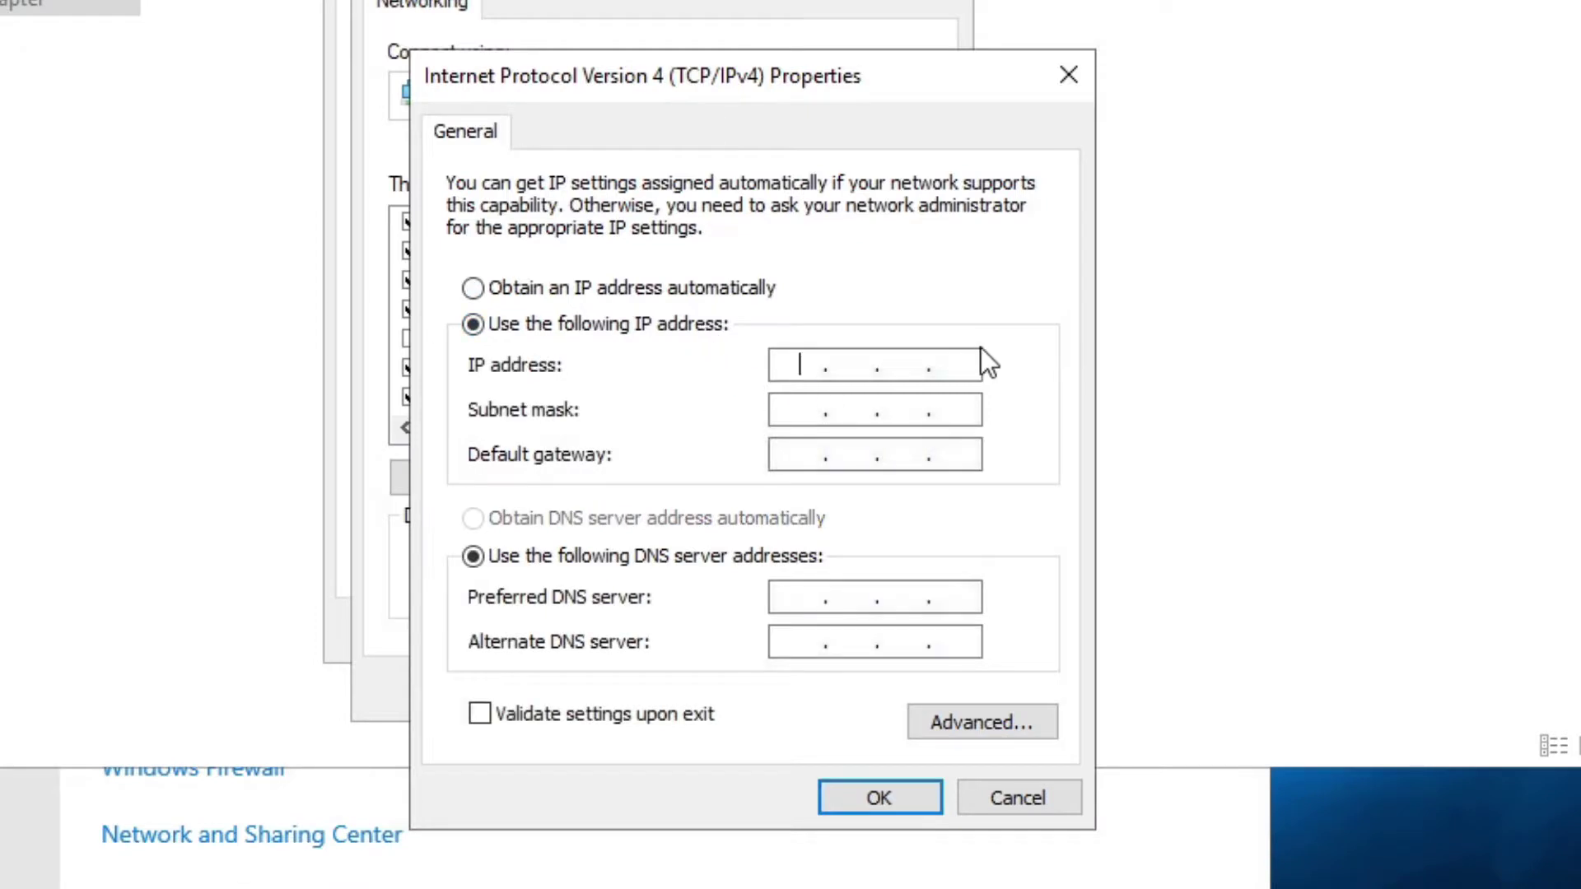
pyautogui.write('192.168.1.51')
pyautogui.press('Tab')
pyautogui.click(799, 454)
pyautogui.write('192168')
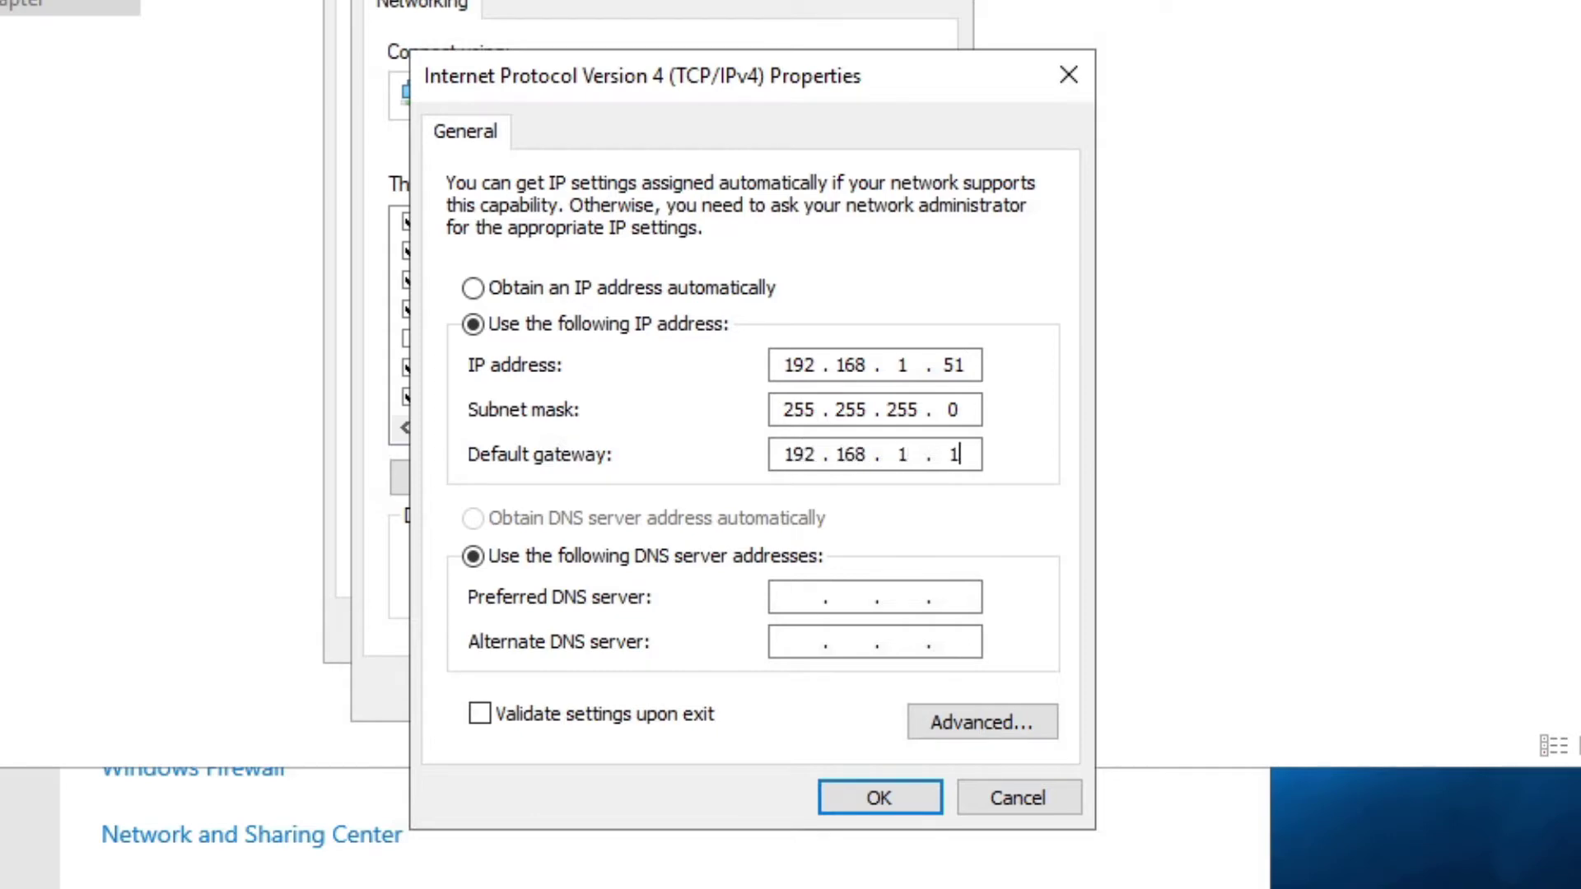
pyautogui.press('Tab')
pyautogui.press('Tab')
pyautogui.write('1 . 1 . 1')
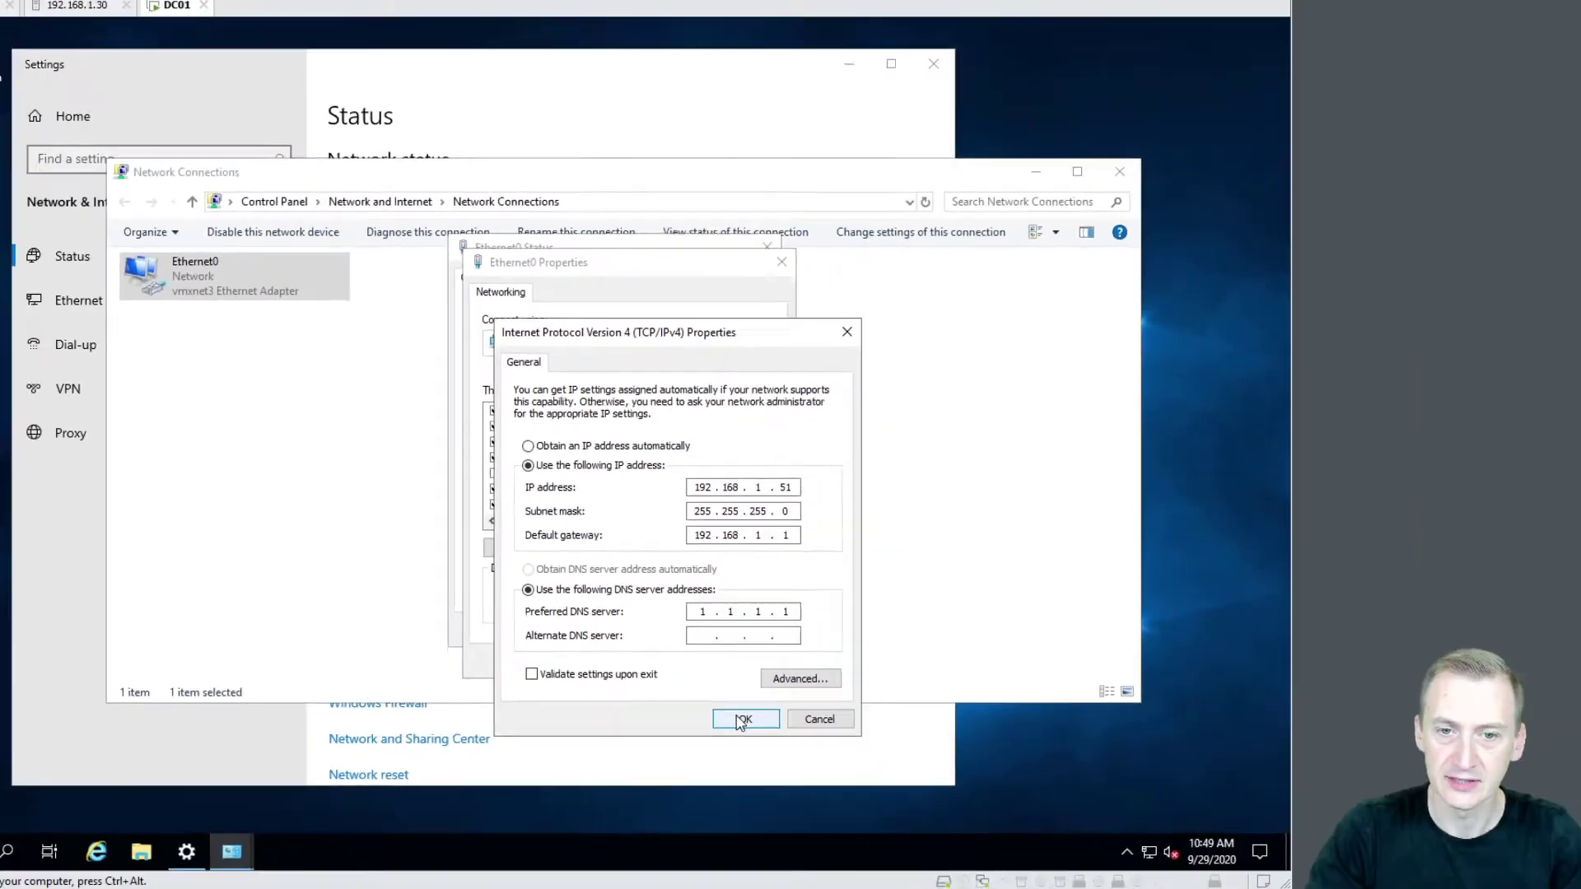
pyautogui.click(879, 797)
pyautogui.click(672, 657)
# Close the Ethernet0 status, Network Connections and network settings windows
pyautogui.click(728, 638)
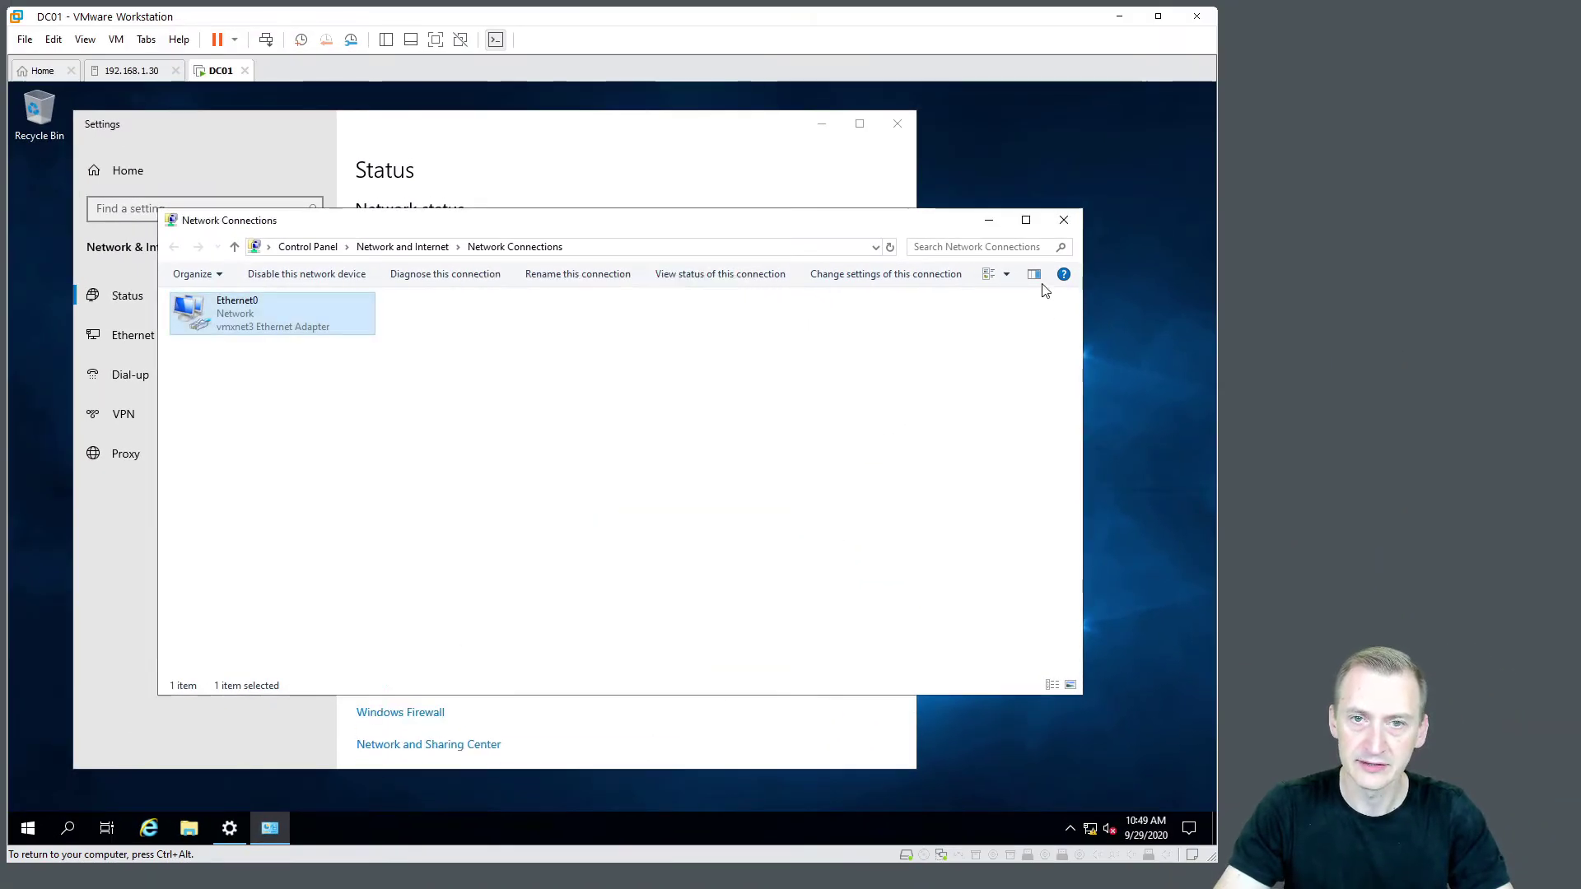
pyautogui.click(1063, 220)
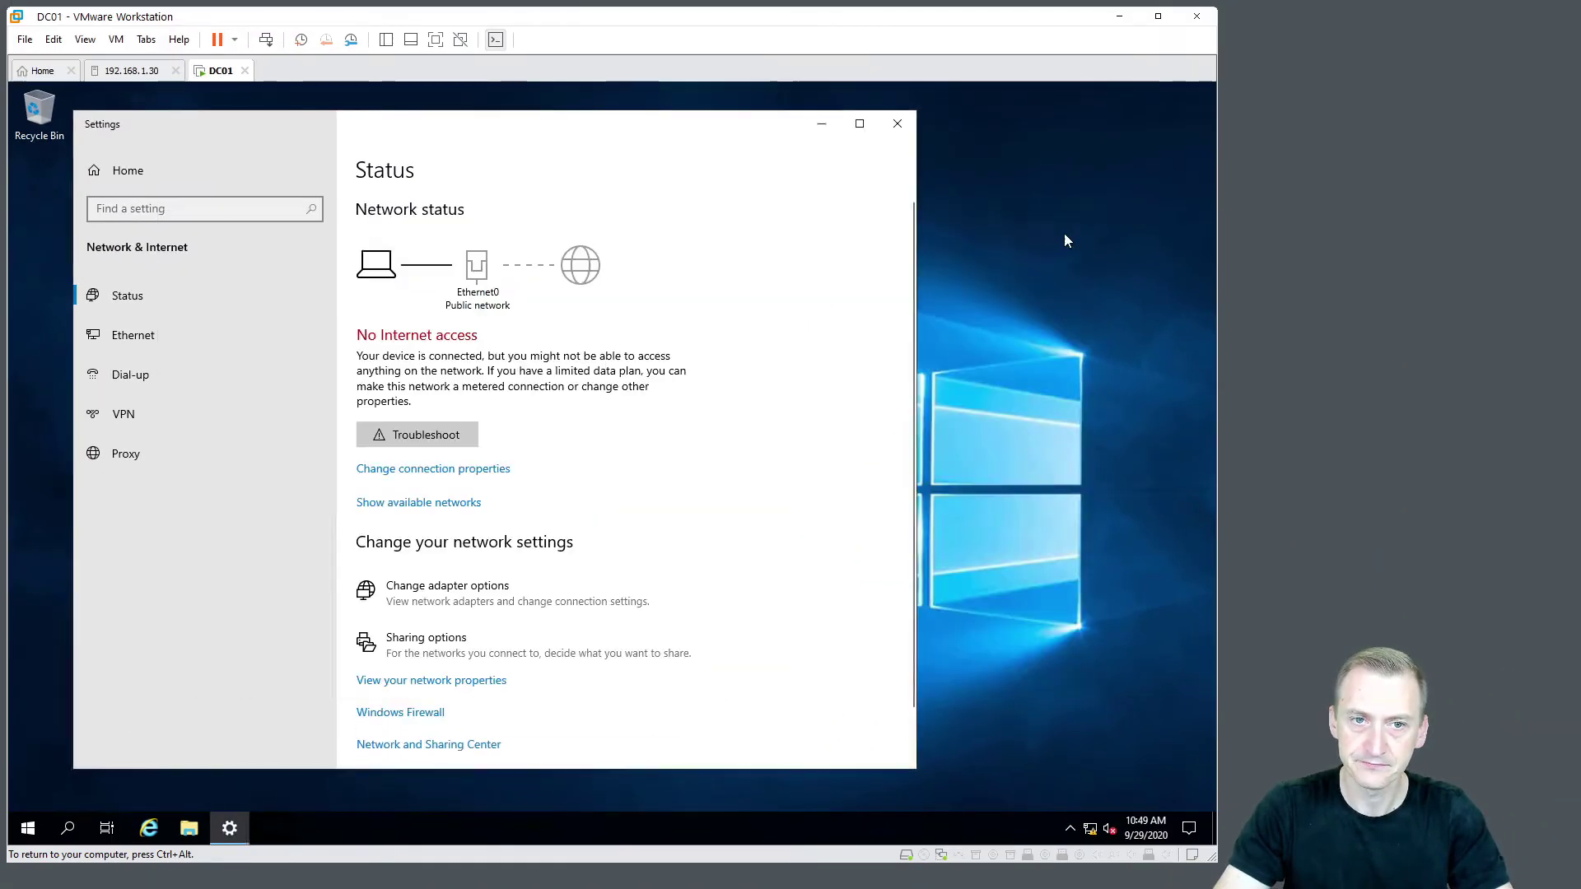
pyautogui.click(897, 123)
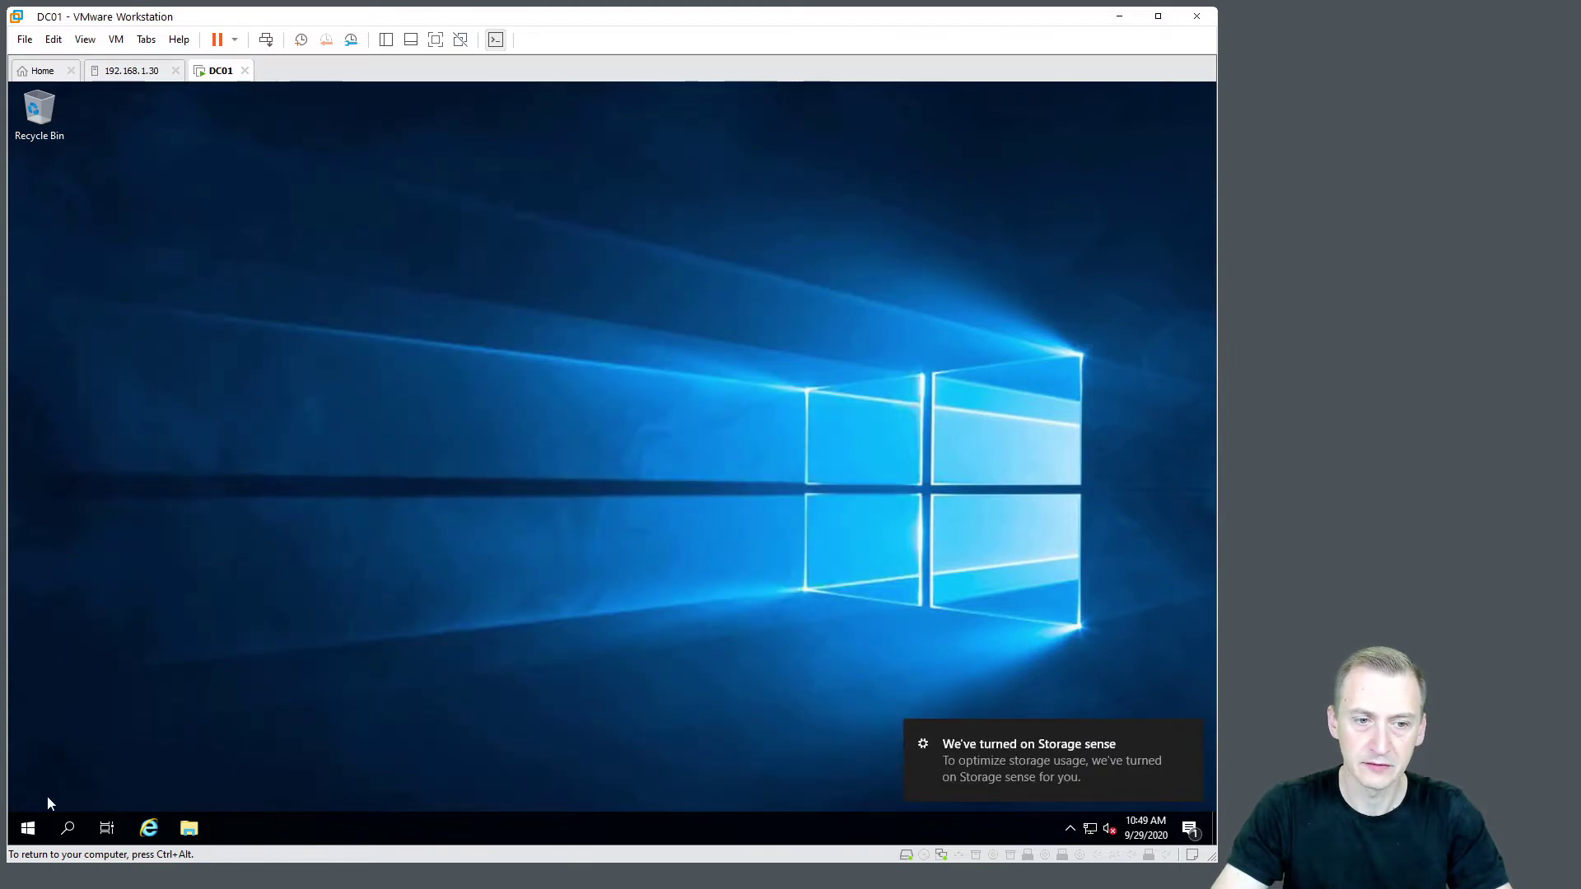
# Rename the PC to DC01 in System settings and restart now
pyautogui.rightClick(29, 827)
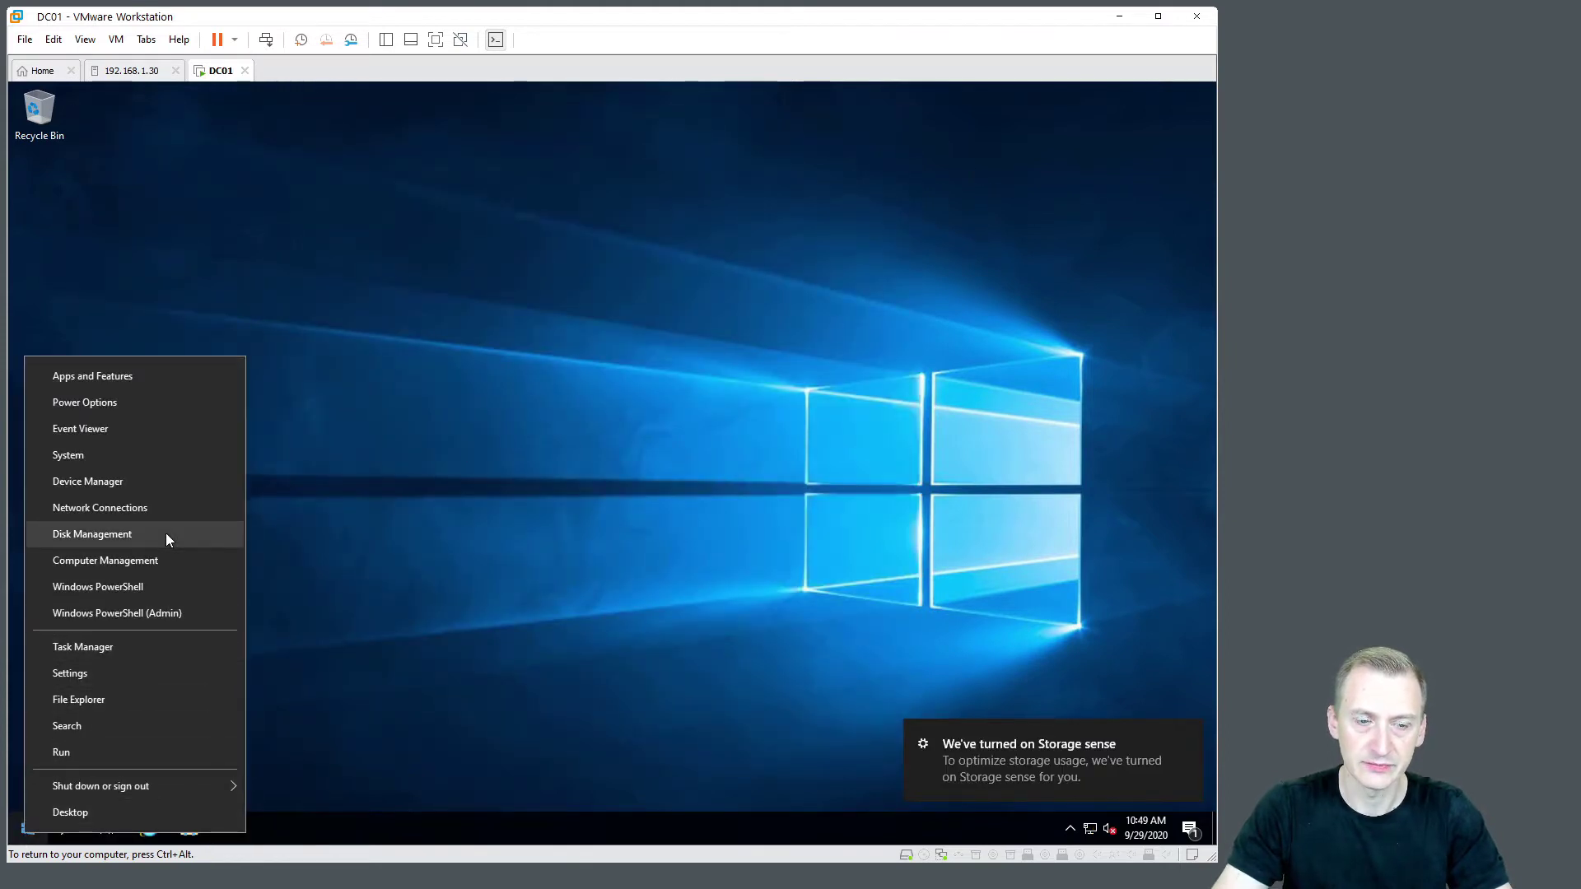
pyautogui.click(172, 456)
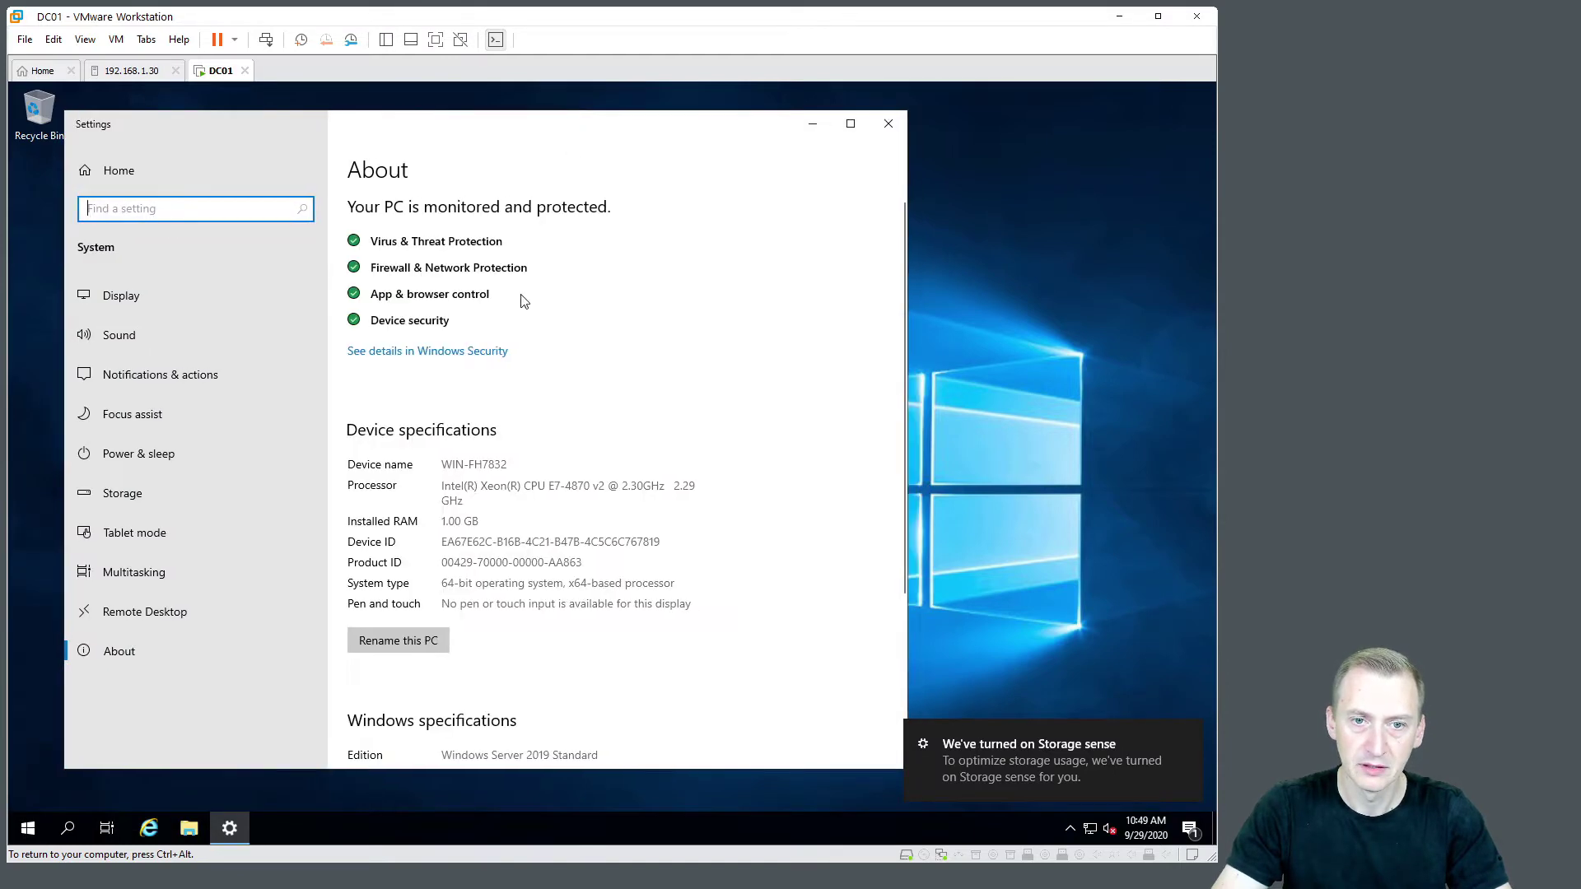
pyautogui.click(431, 640)
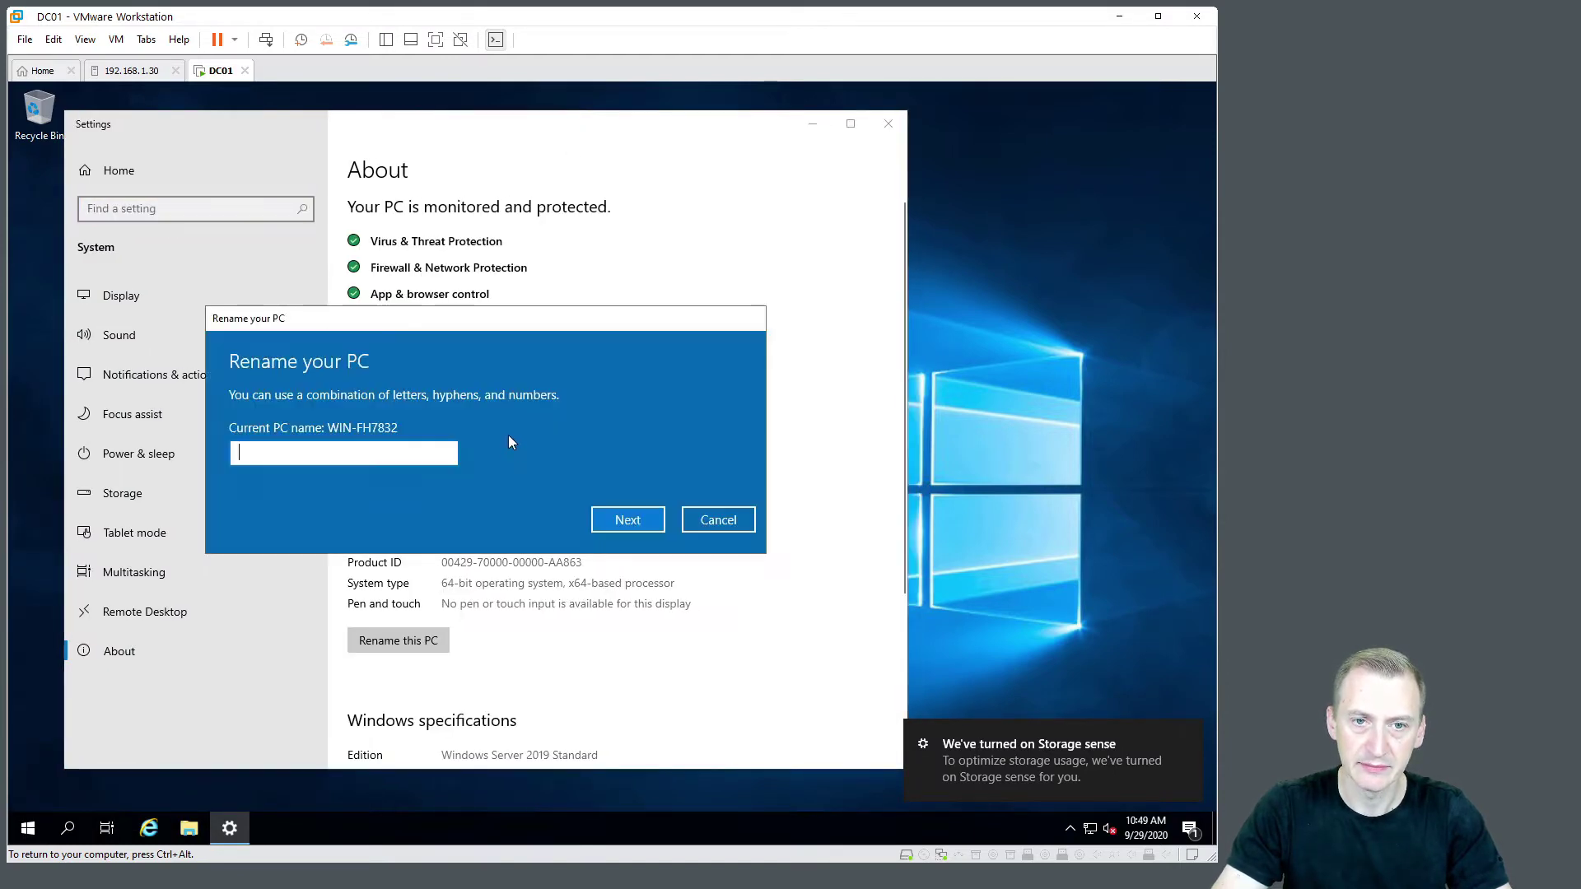
pyautogui.write('DC01')
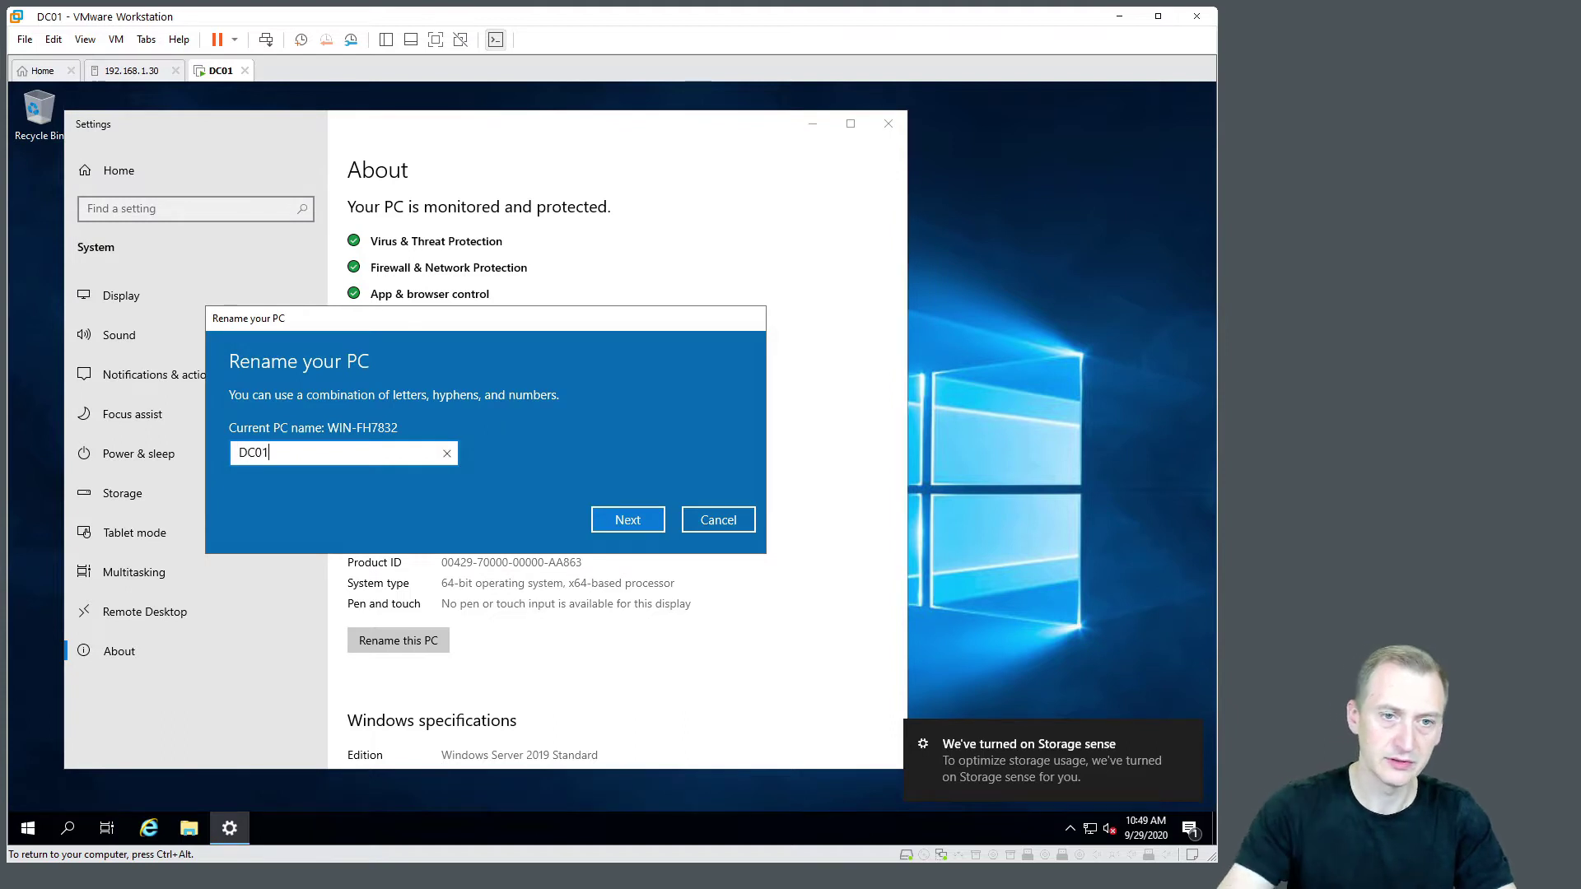
pyautogui.click(655, 526)
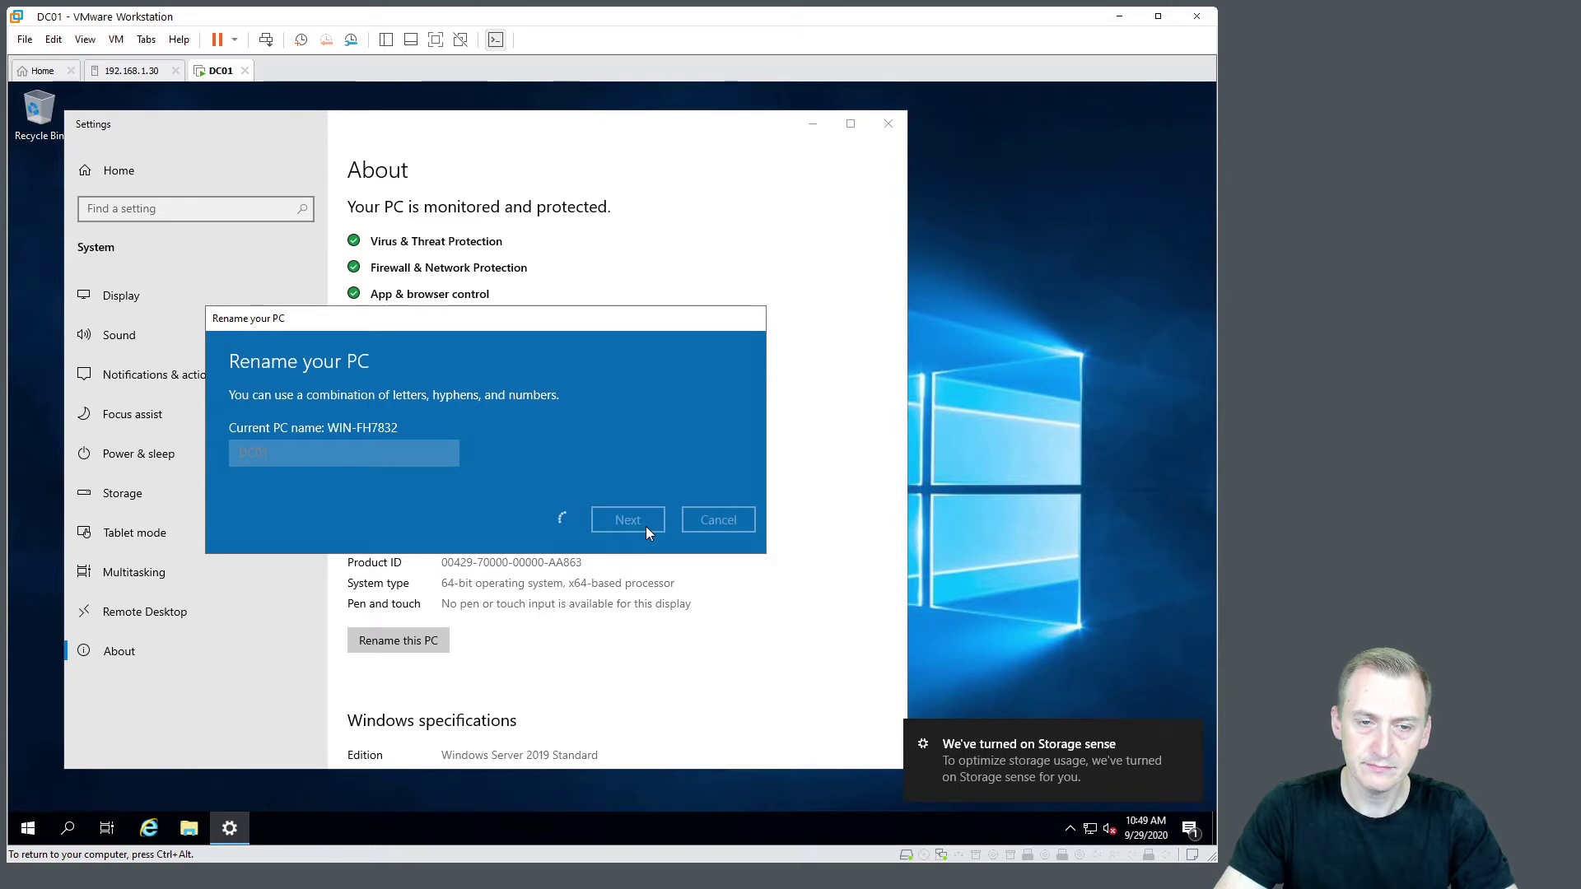
pyautogui.click(632, 490)
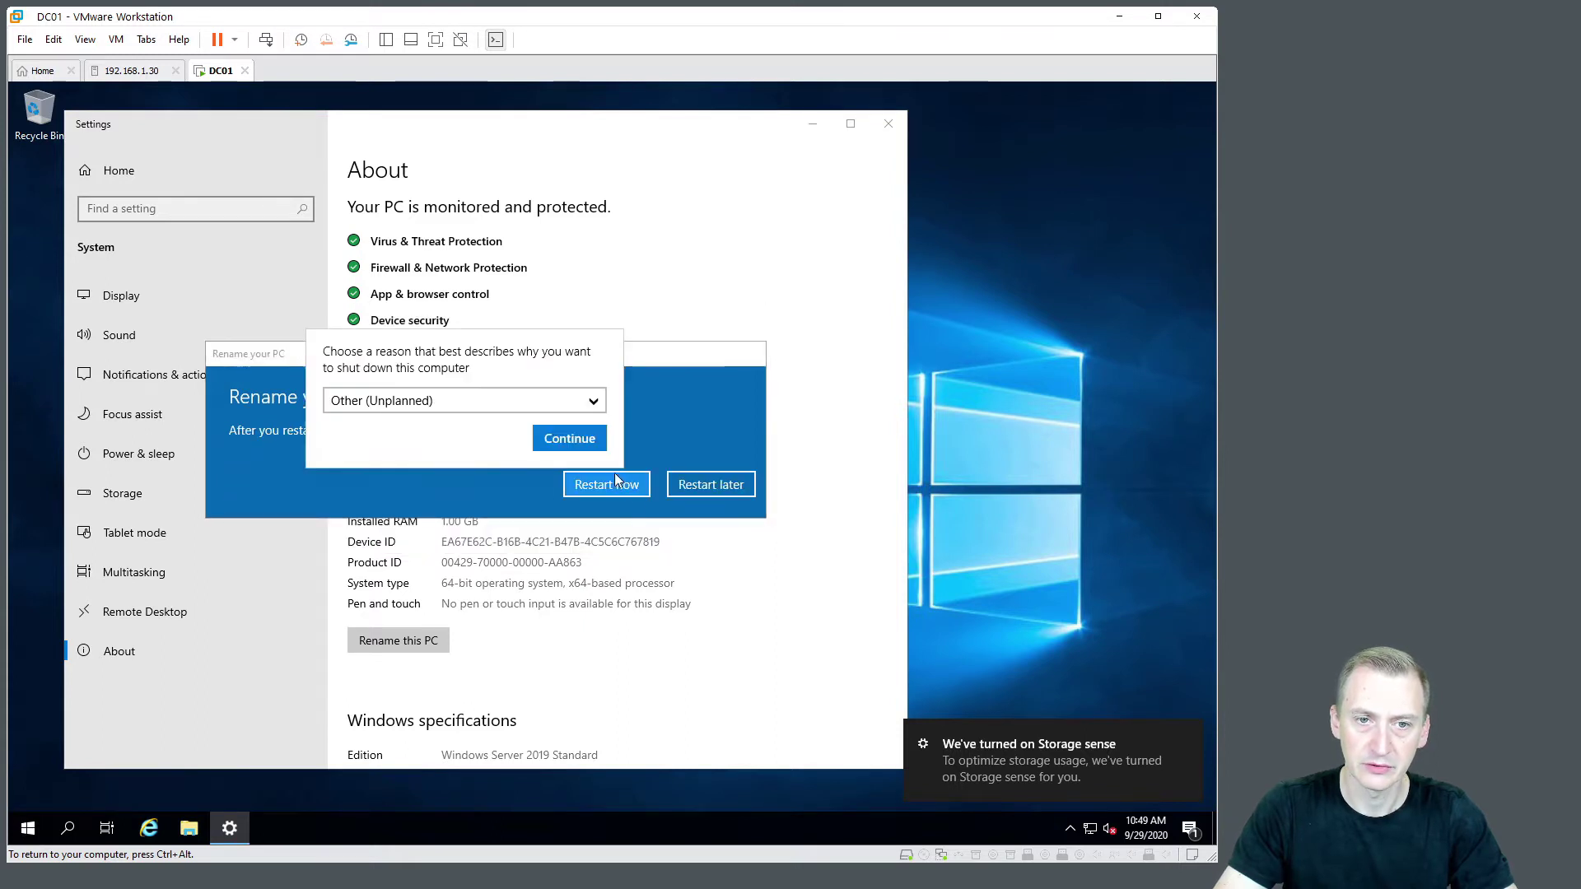
# Confirm the shutdown reason and, after DC01 reboots, bring up the password prompt
pyautogui.click(597, 435)
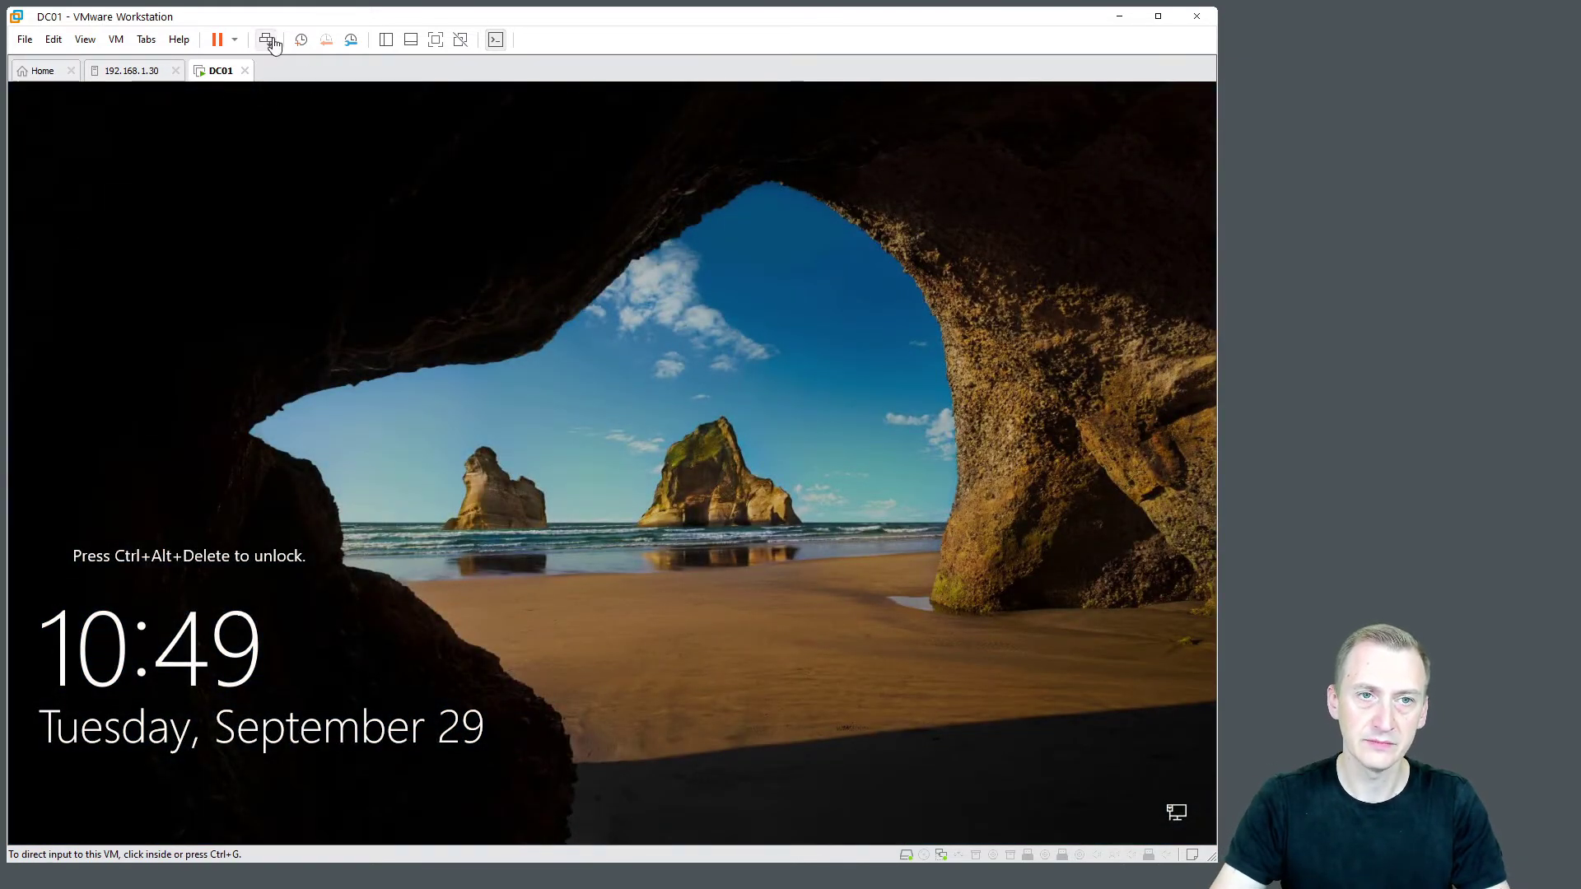
pyautogui.click(266, 40)
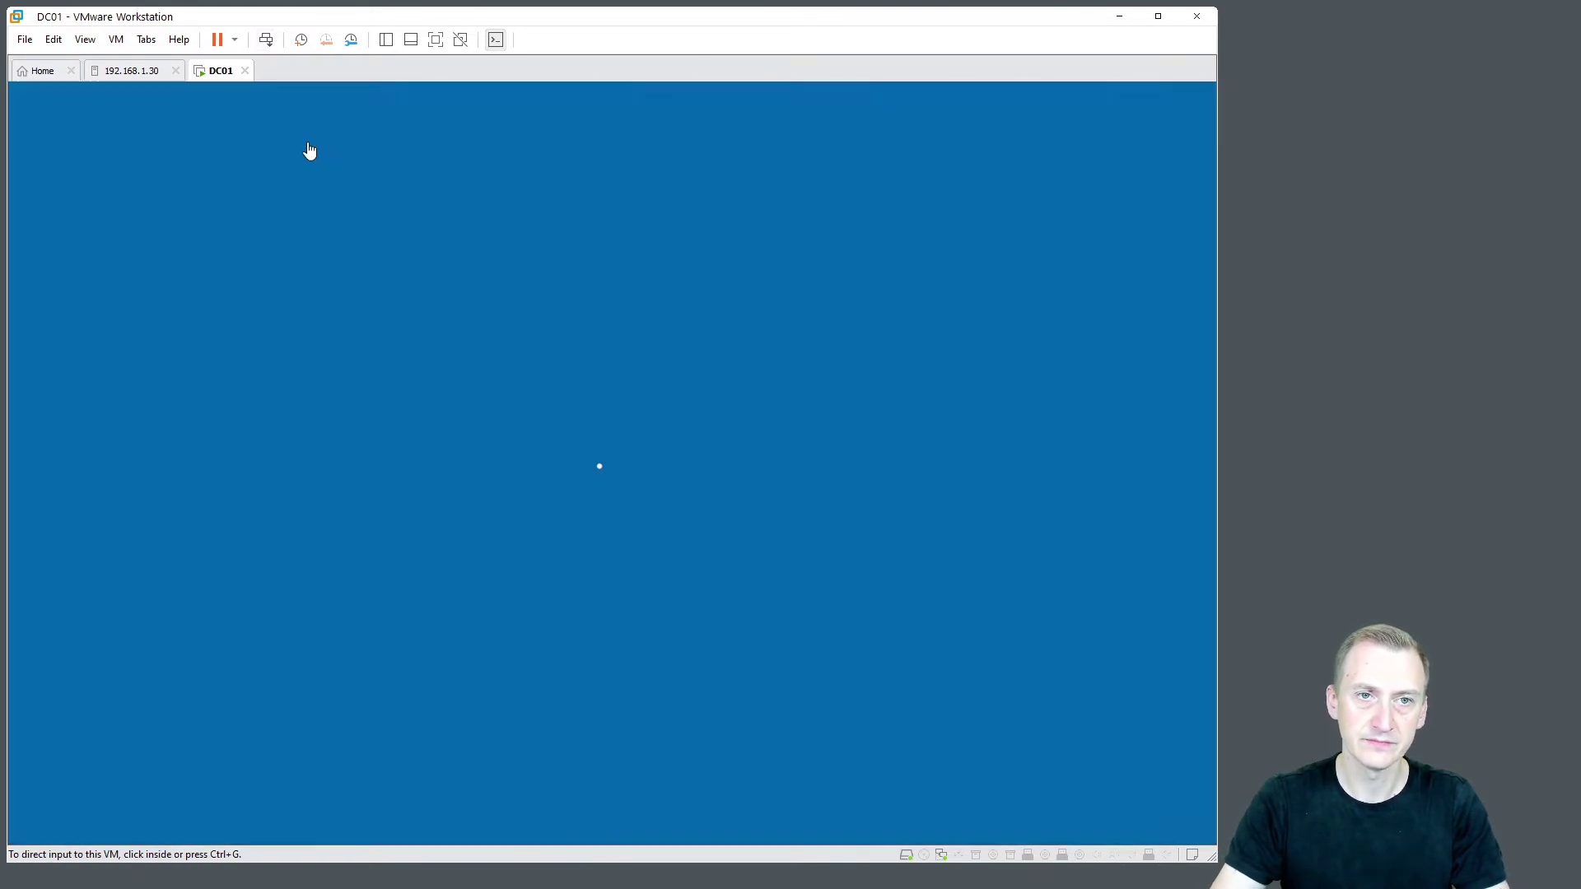
pyautogui.click(566, 537)
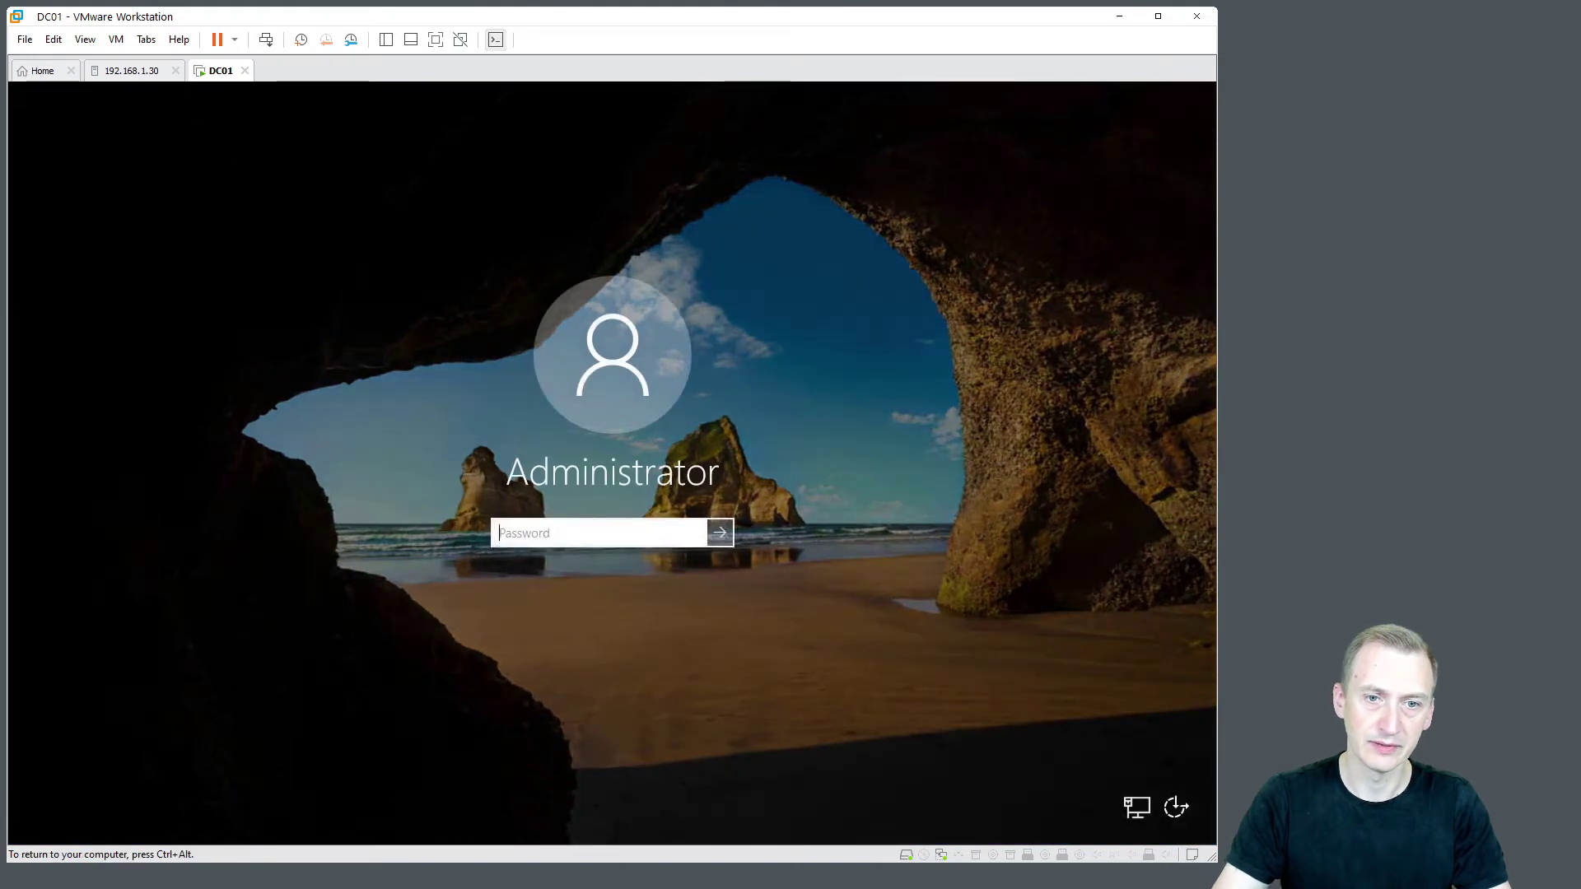
# Sign in as Administrator, dismiss the Windows Admin Center prompt and maximize Server Manager
pyautogui.write('Pa$$w0rd')
pyautogui.press('Return')
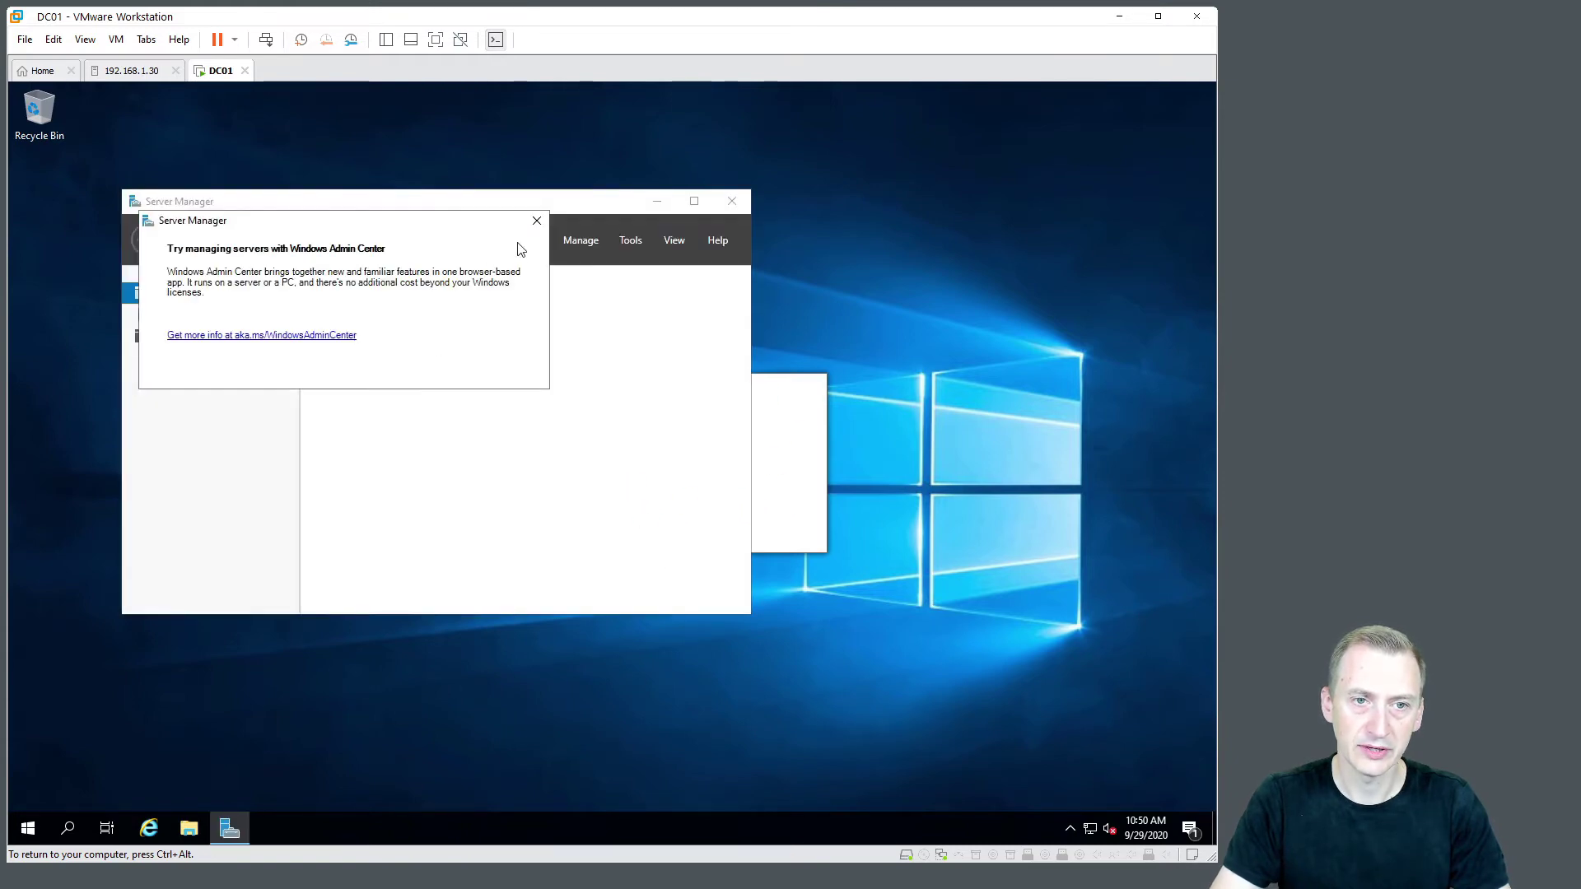
pyautogui.click(536, 222)
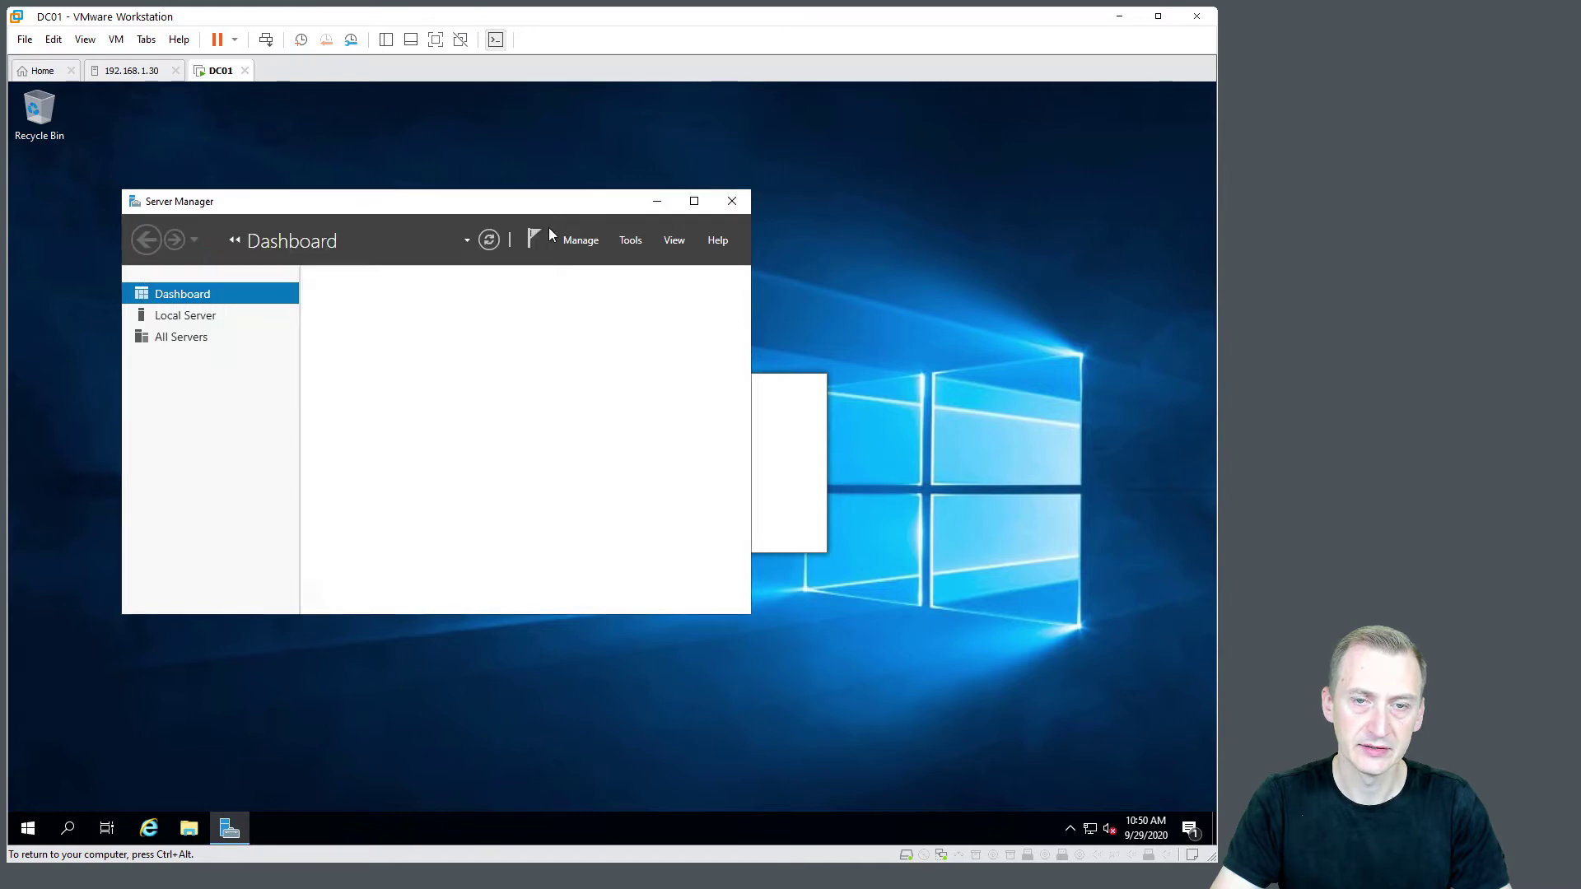
pyautogui.doubleClick(570, 209)
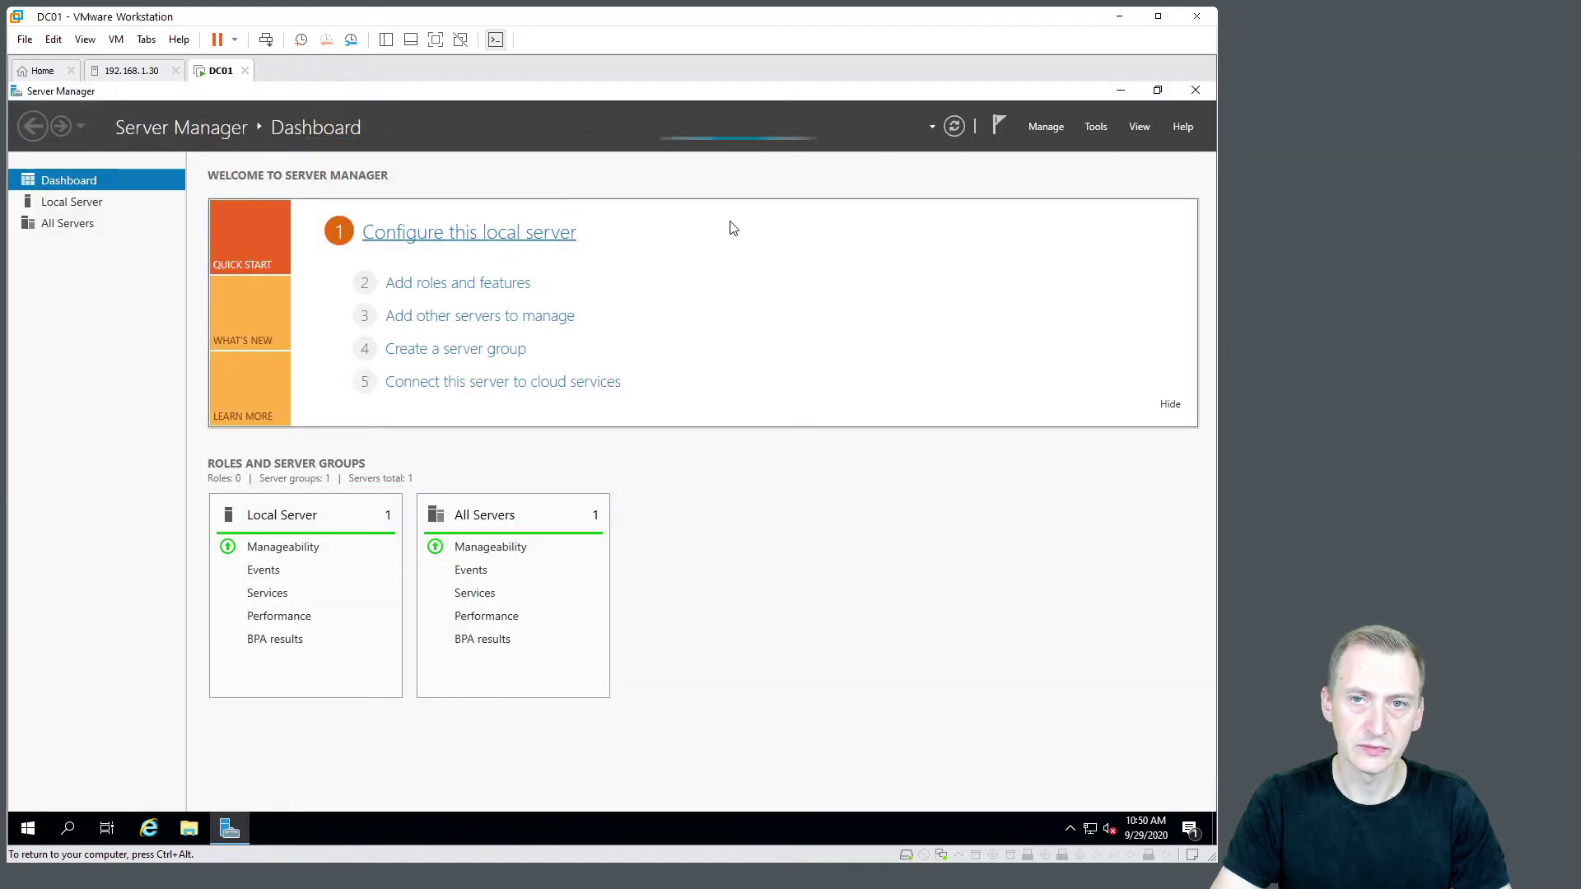
# Launch the Add Roles and Features wizard, view Local Server, then go back to Dashboard
pyautogui.click(484, 288)
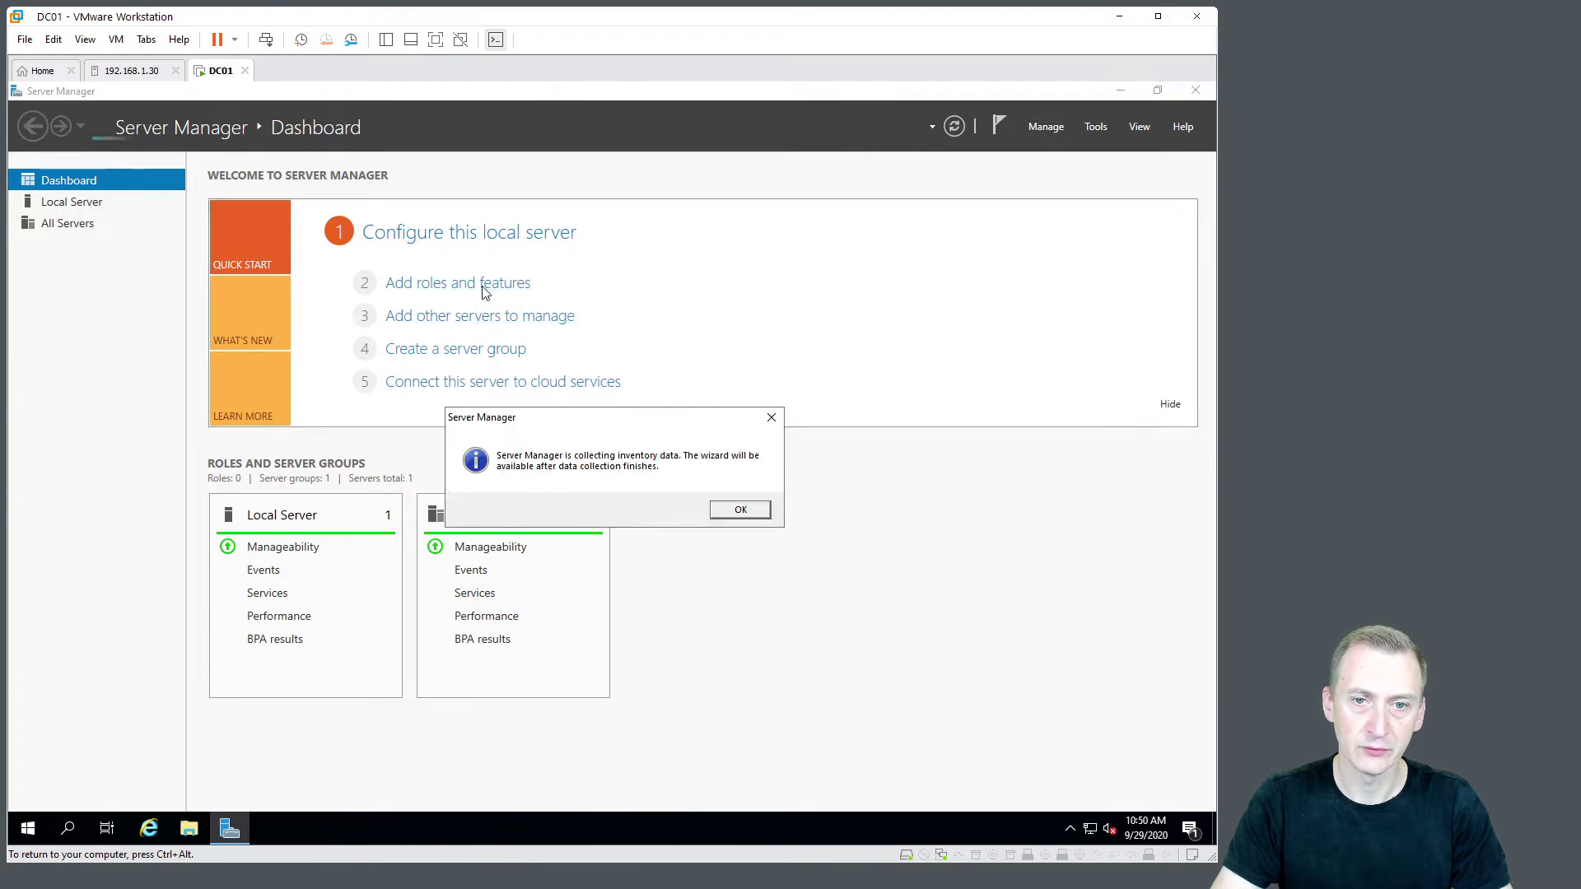
pyautogui.click(740, 508)
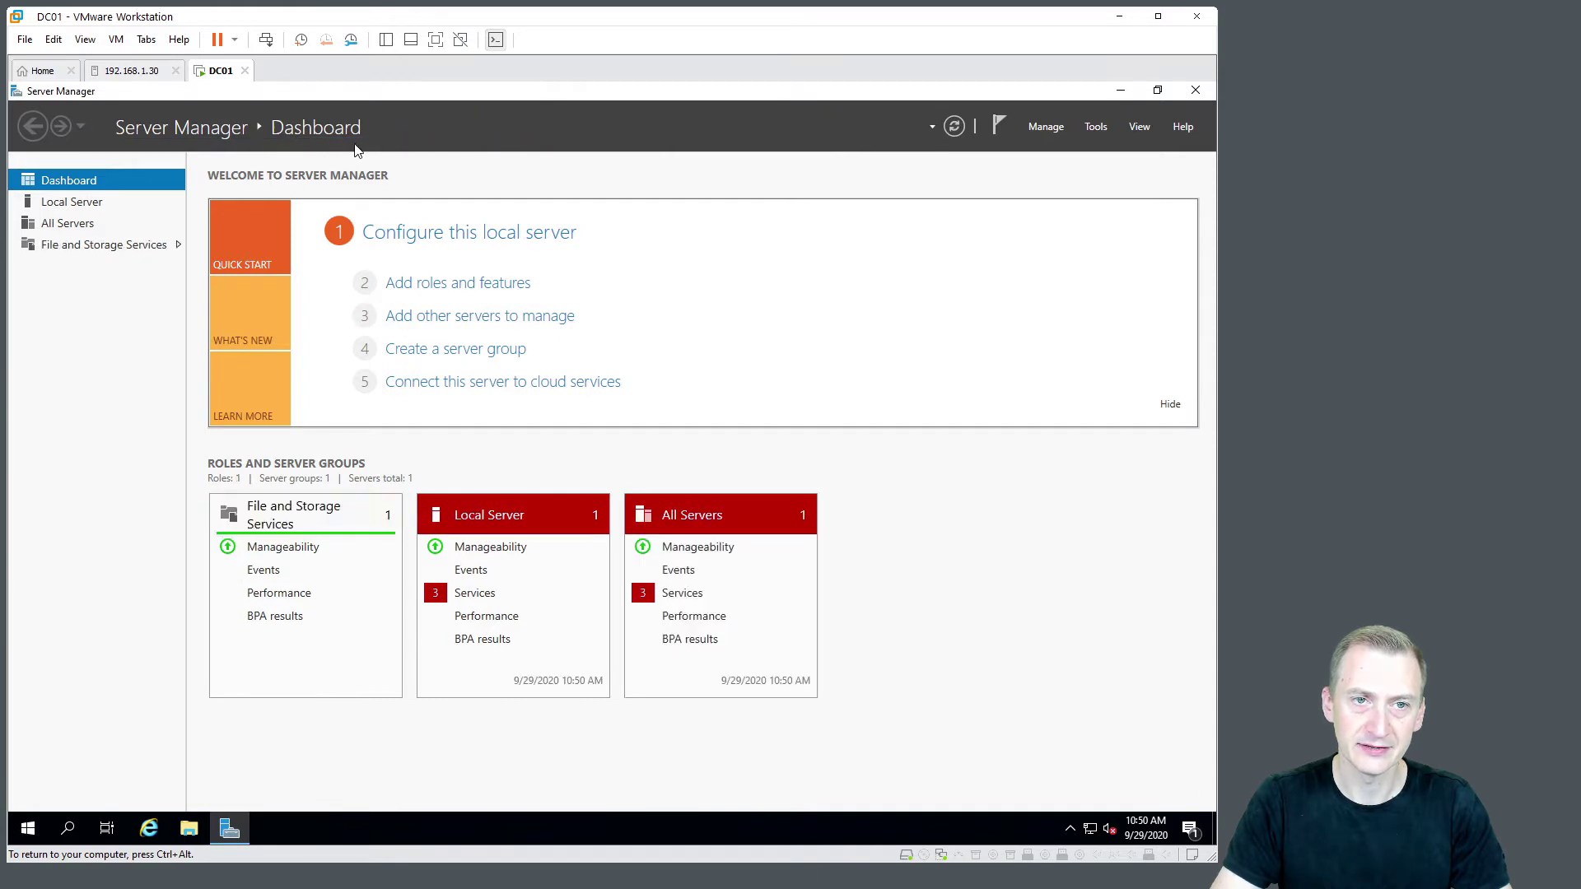
pyautogui.click(425, 238)
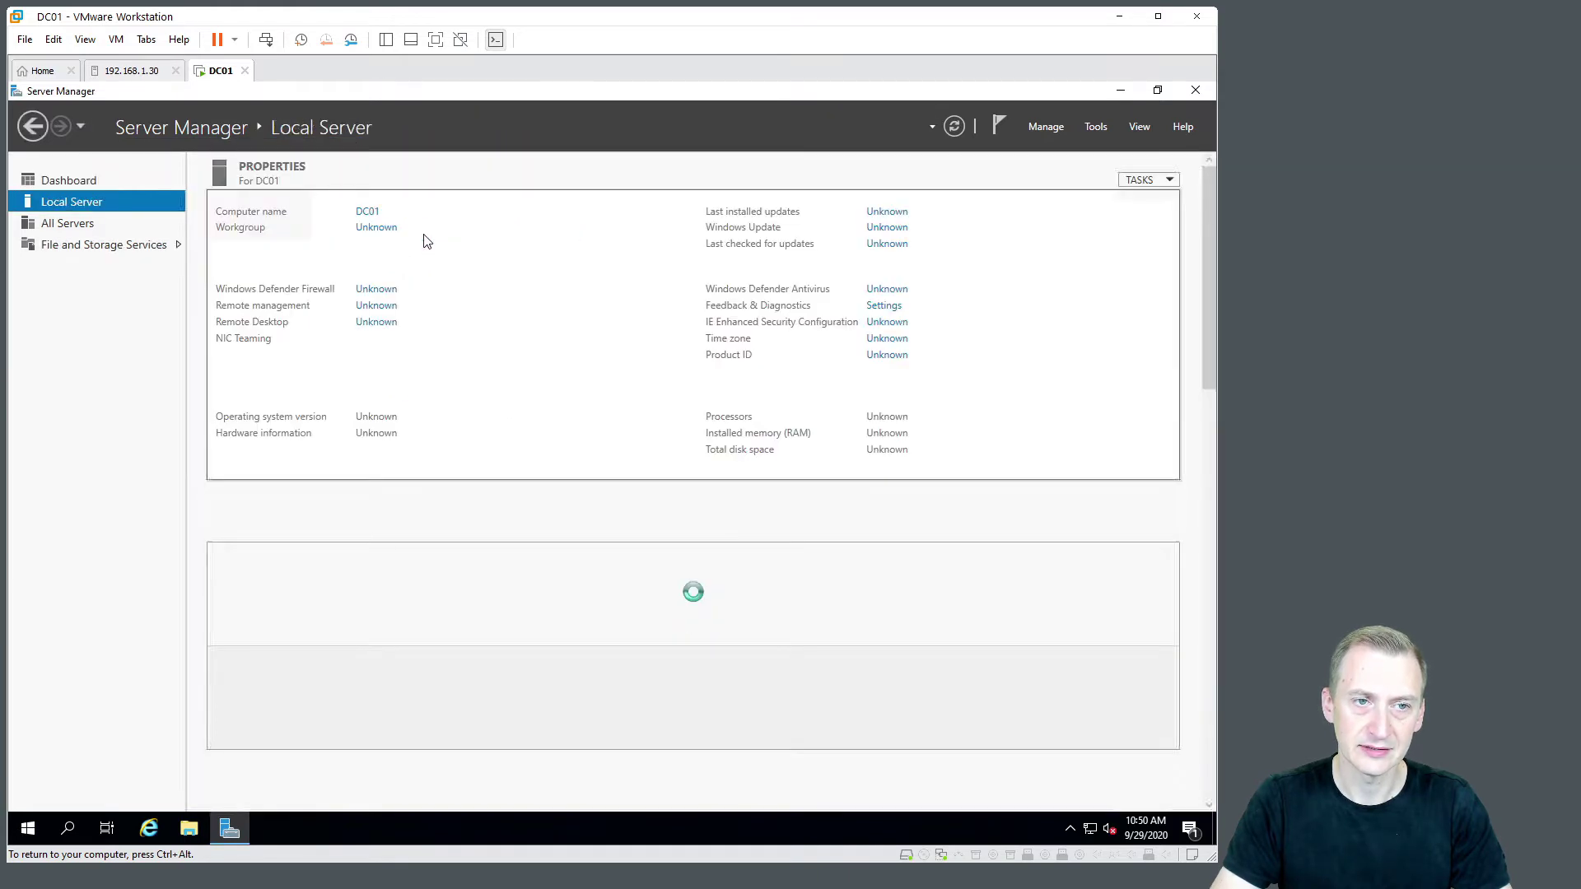
pyautogui.click(83, 181)
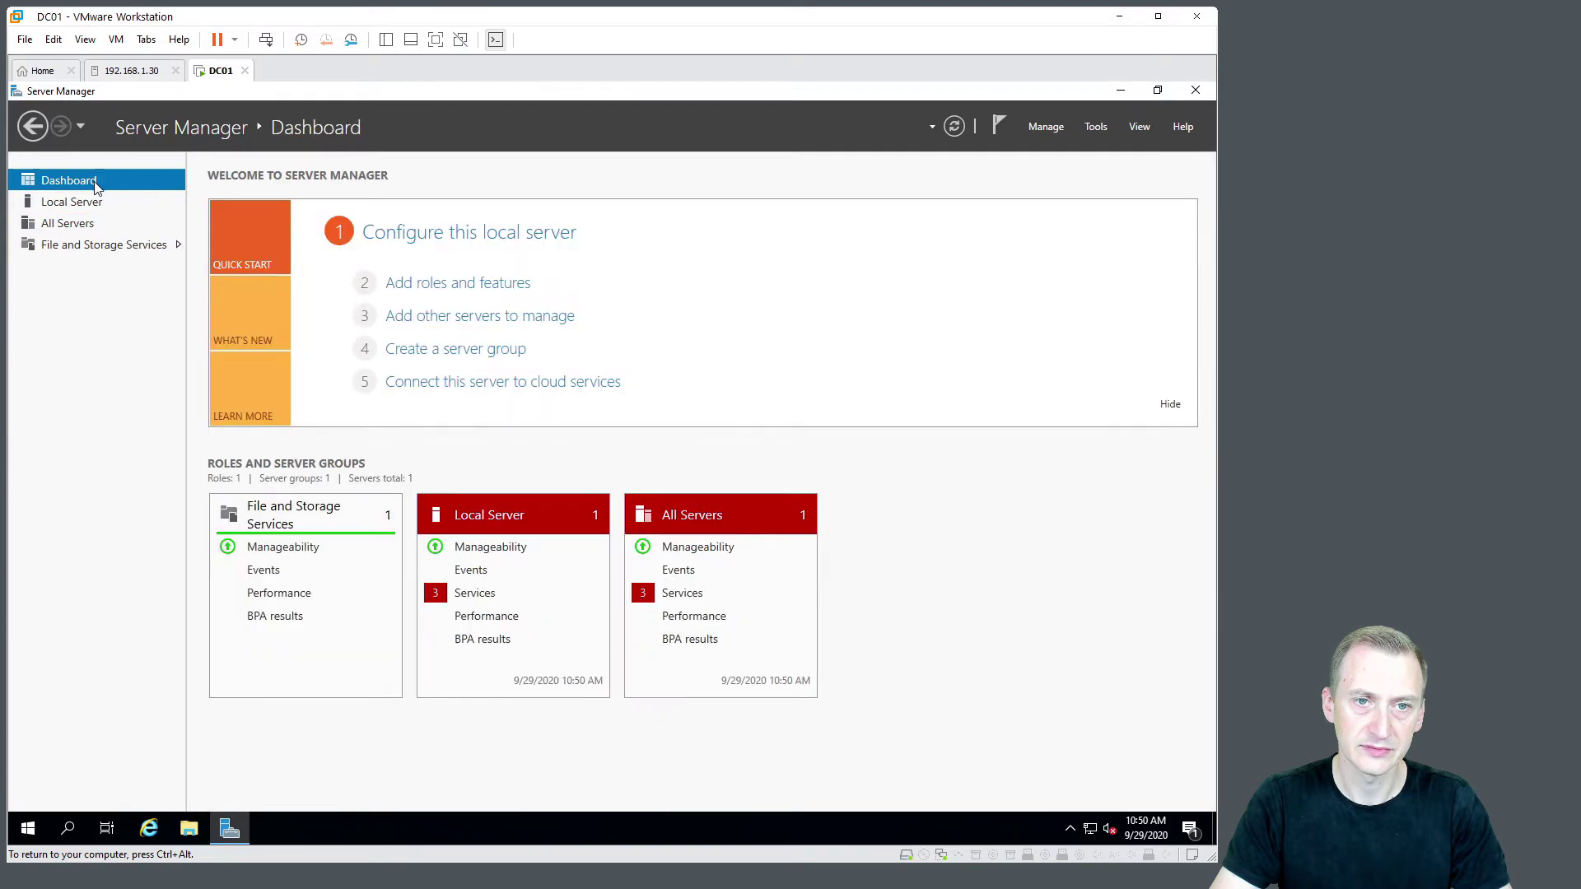
# Select the Active Directory Domain Services role with its management tools for DC01
pyautogui.click(445, 284)
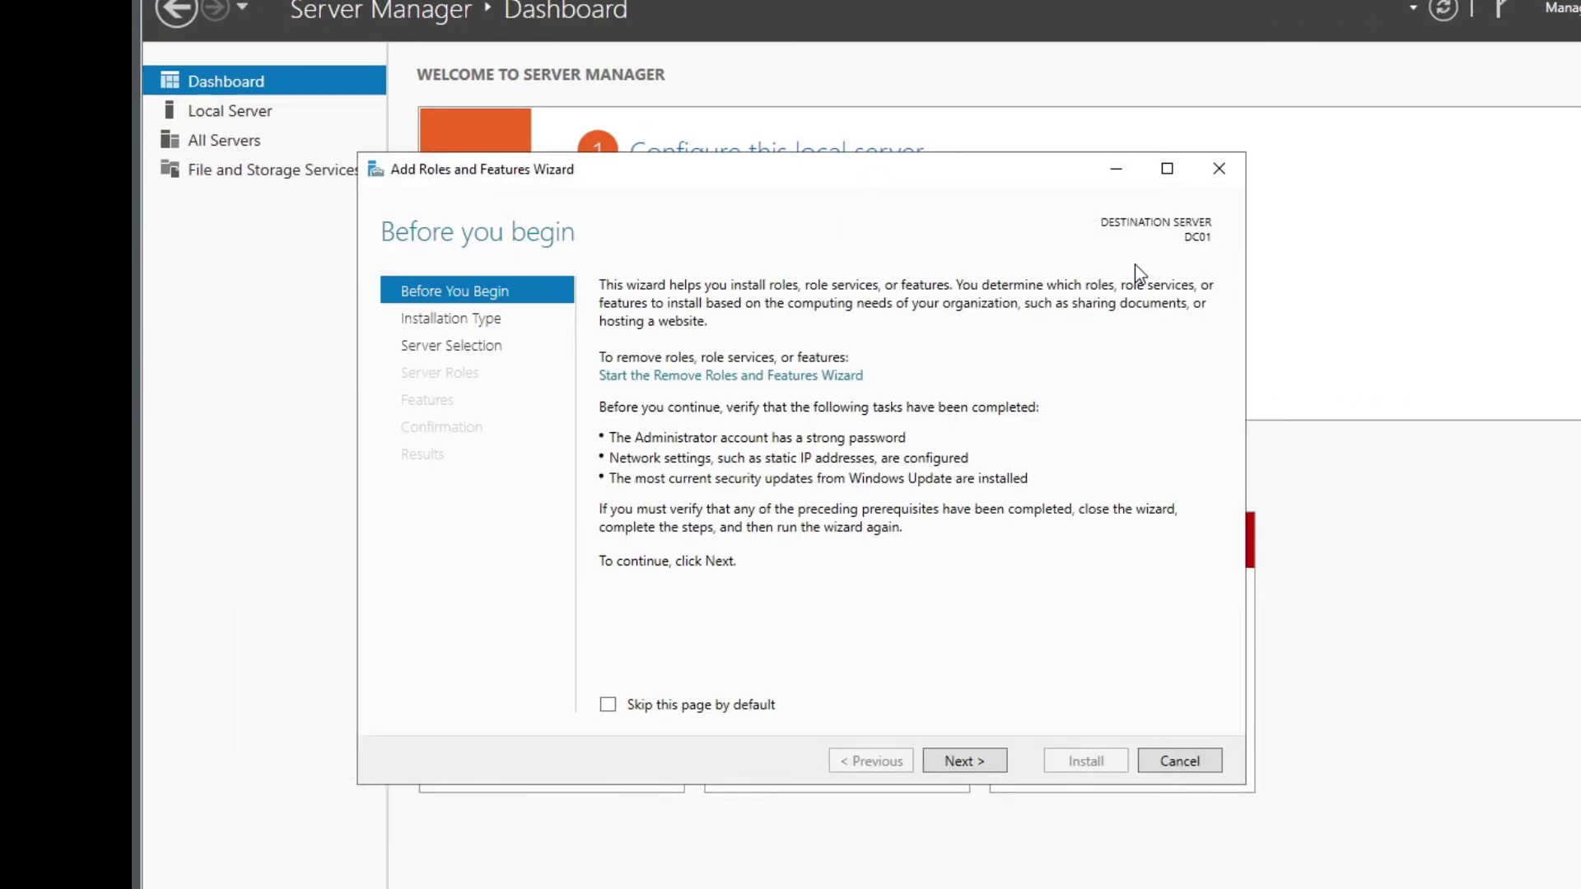
pyautogui.click(981, 760)
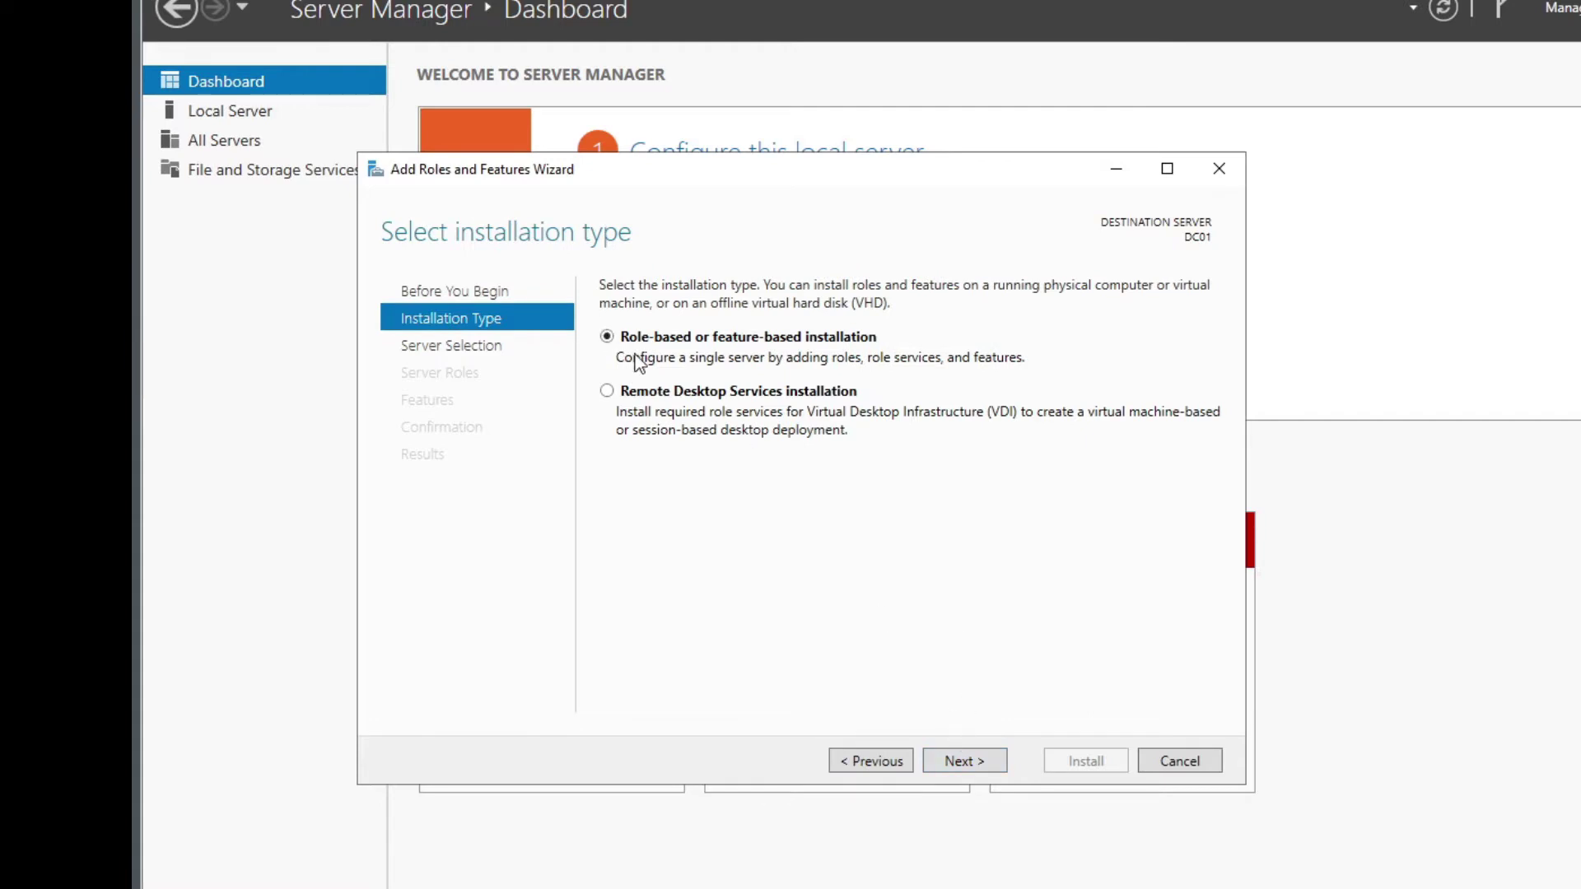
pyautogui.click(948, 768)
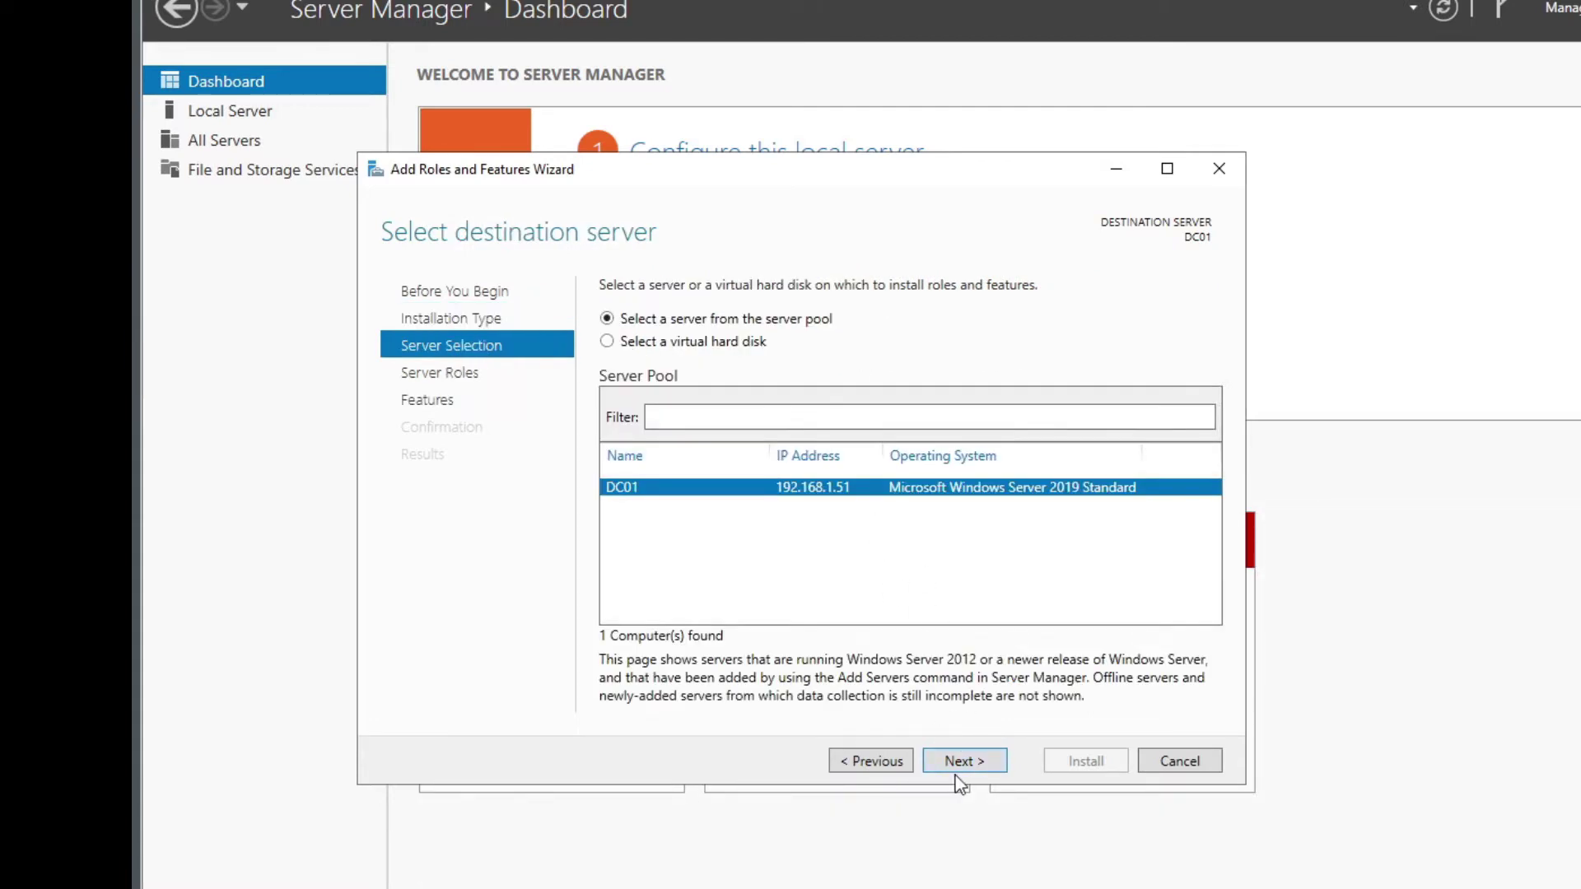
pyautogui.click(956, 770)
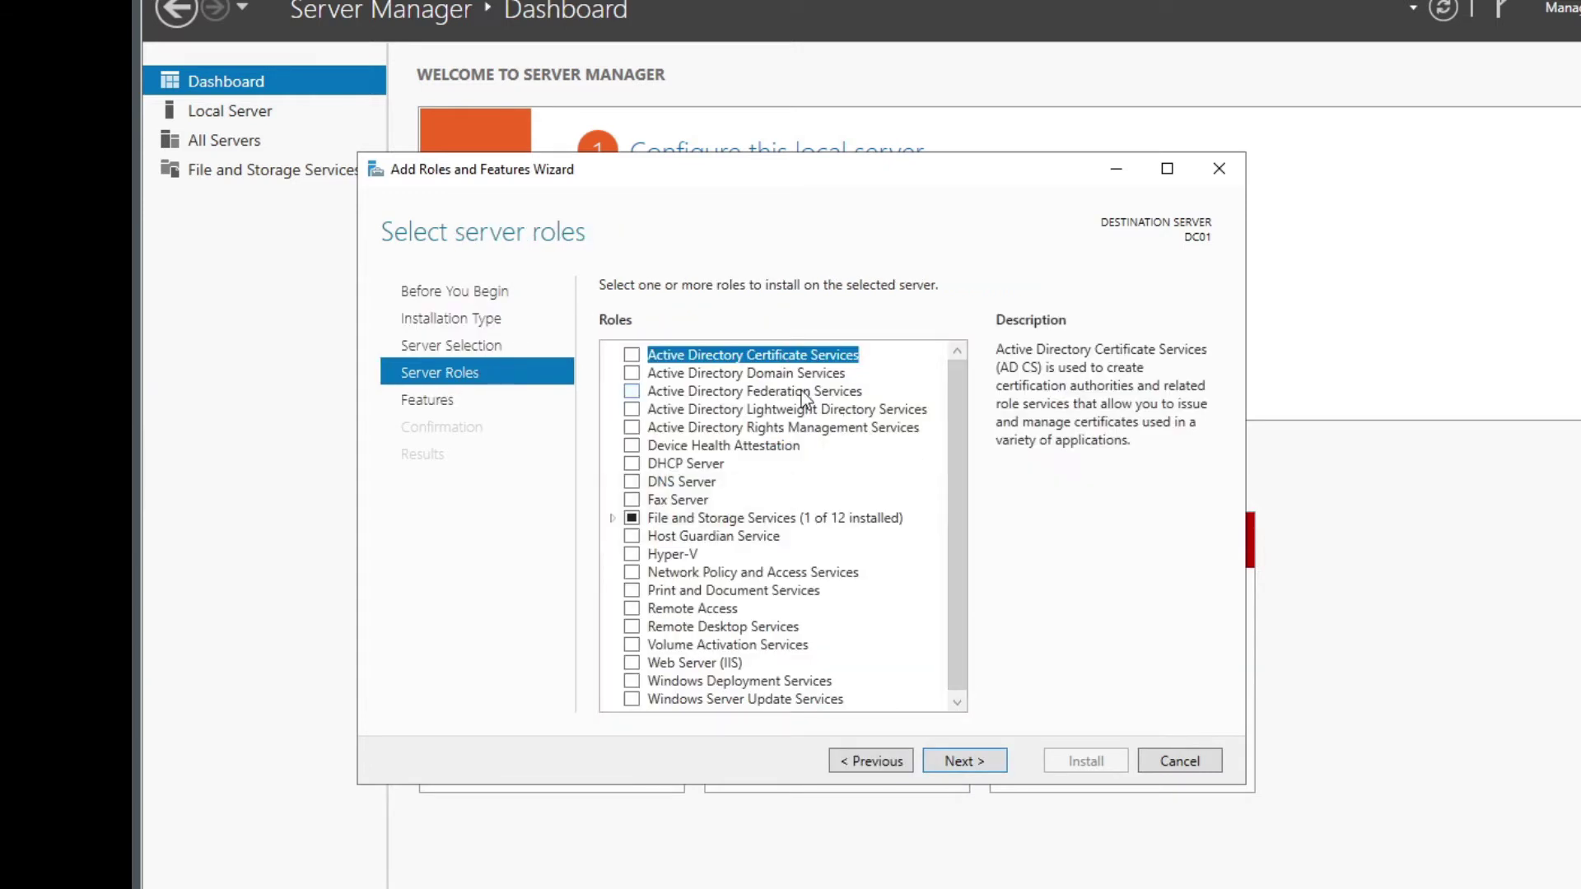
pyautogui.click(696, 374)
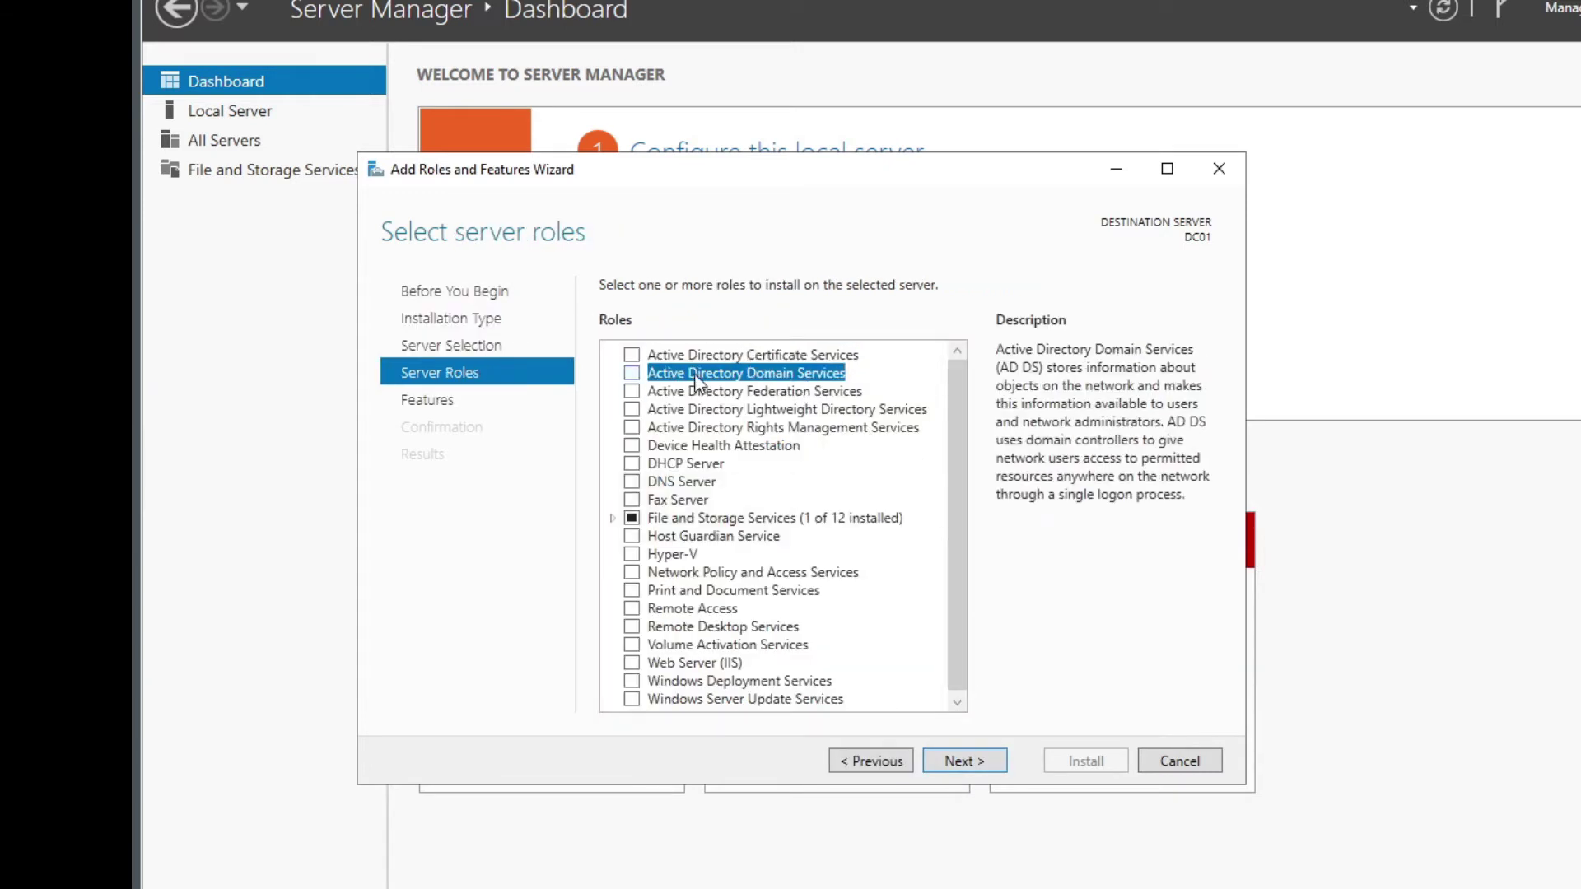
pyautogui.click(633, 375)
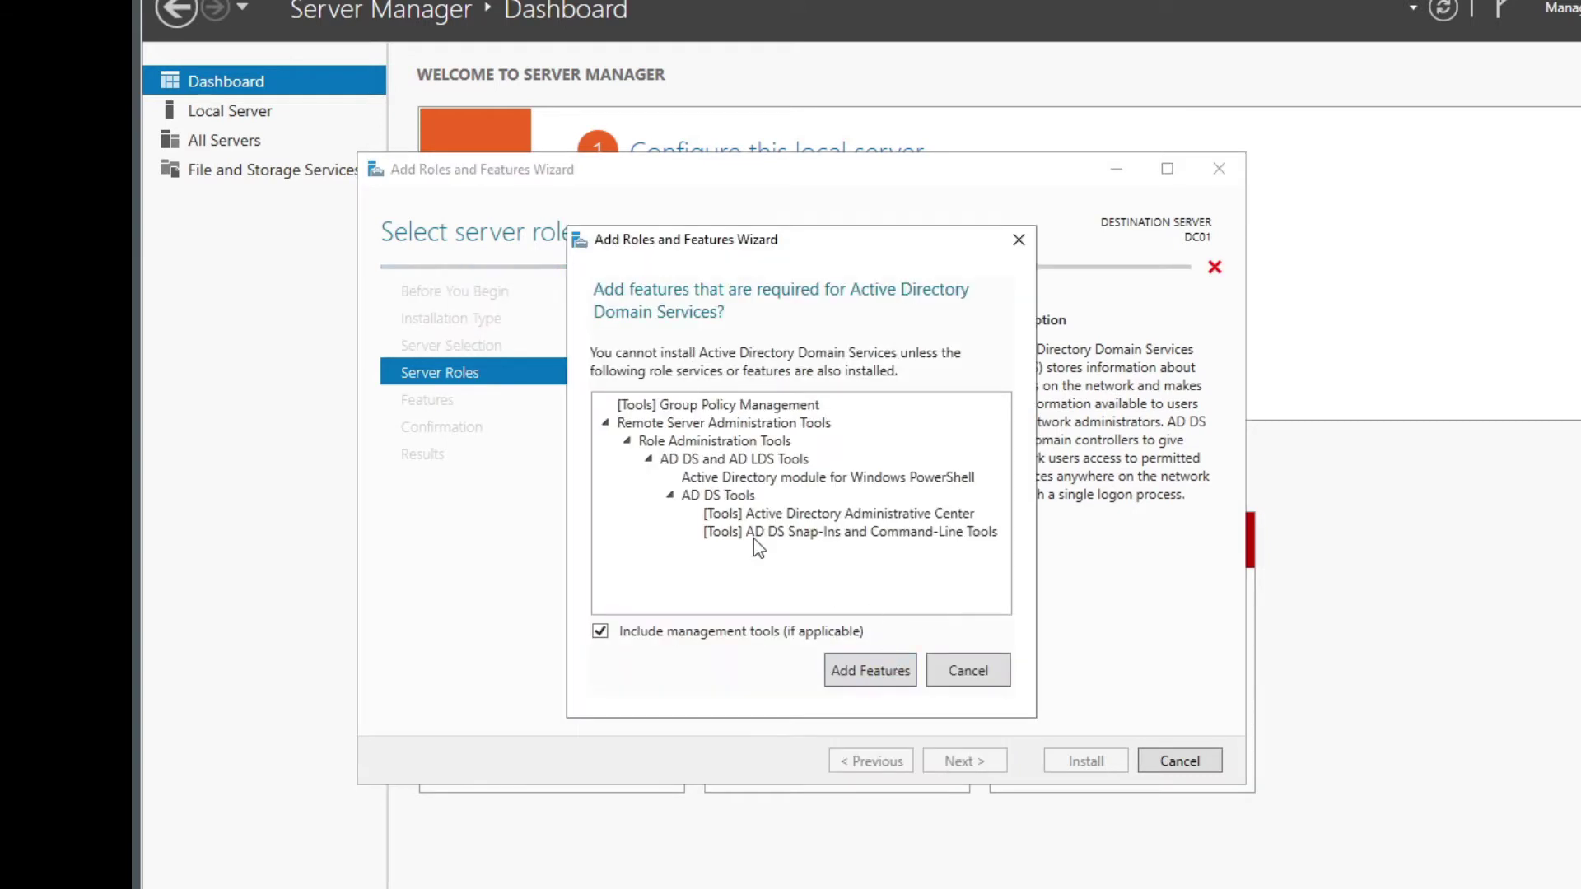
pyautogui.click(885, 677)
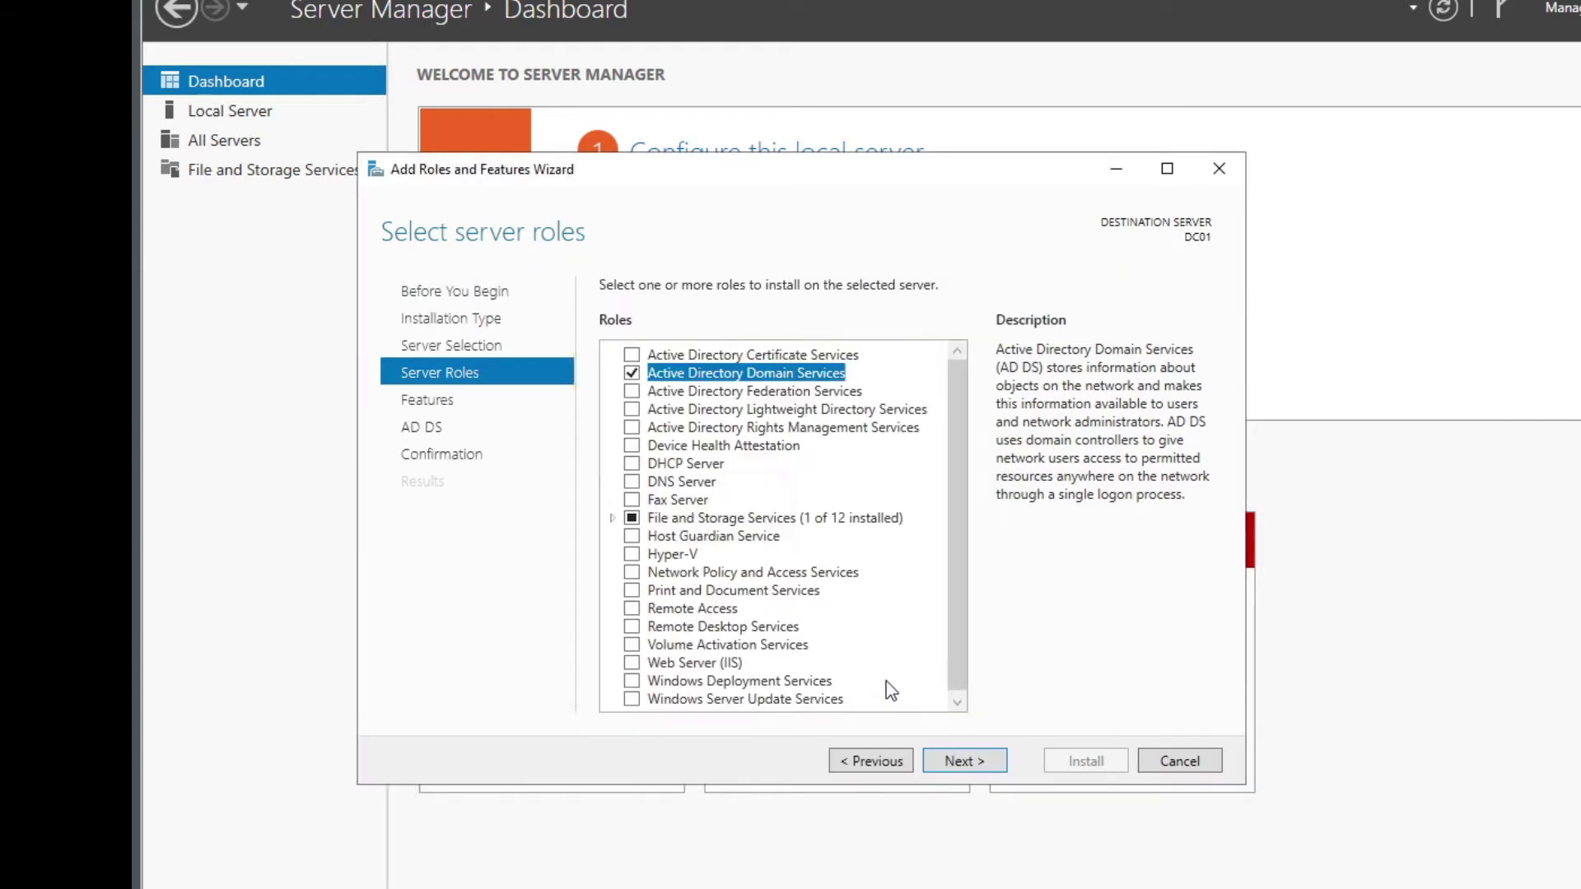
pyautogui.click(988, 758)
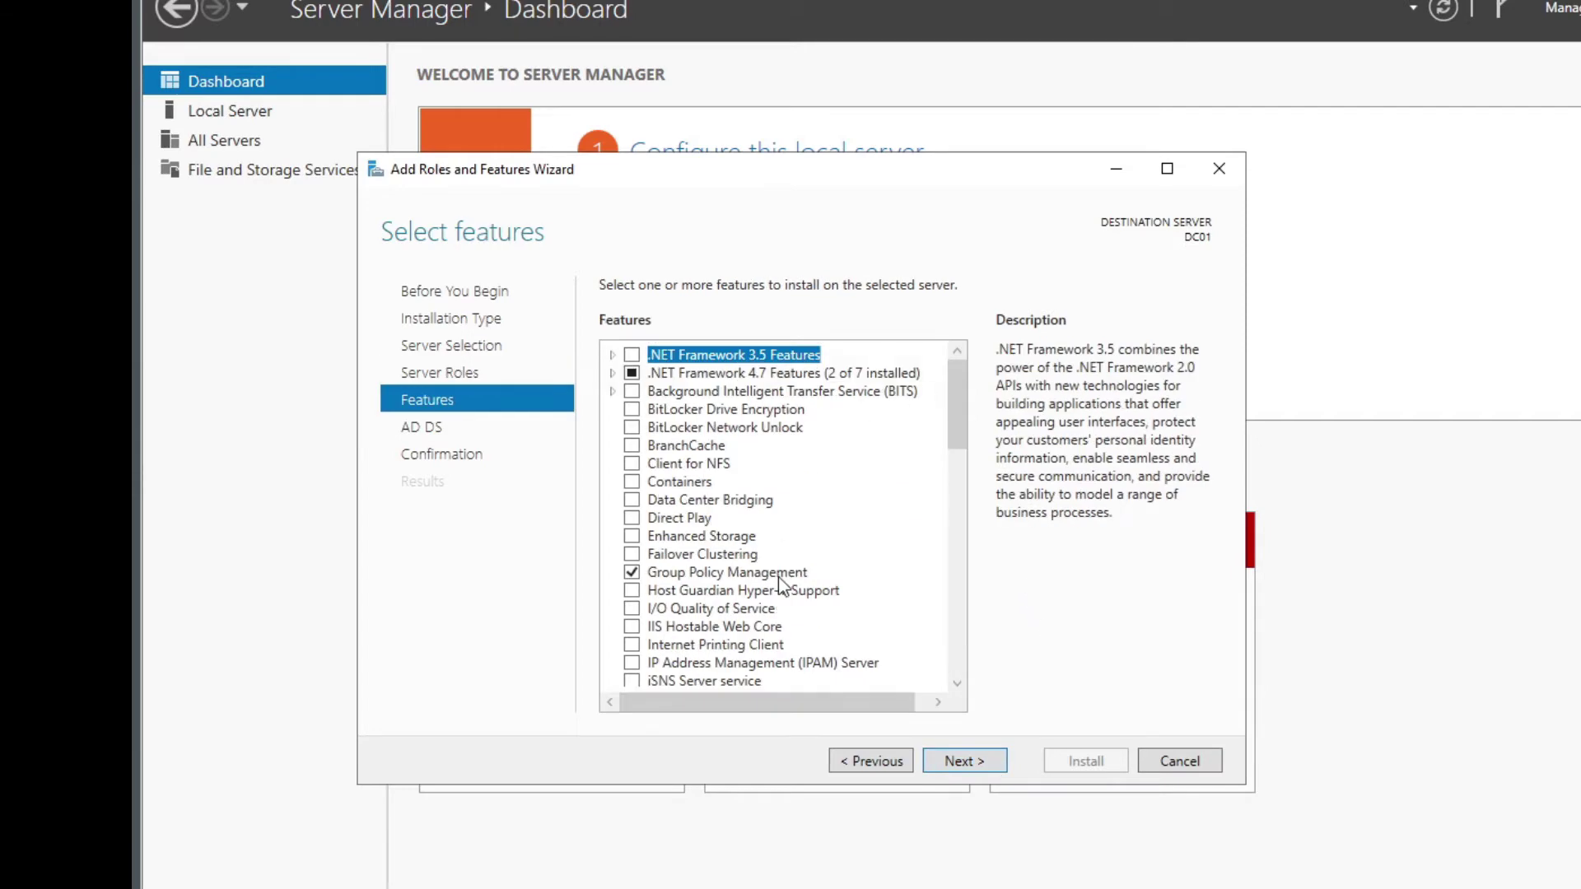
# Keep default features, enable automatic restart and start the AD DS installation
pyautogui.scroll(-15, 973, 422)
pyautogui.scroll(15, 980, 424)
pyautogui.click(991, 766)
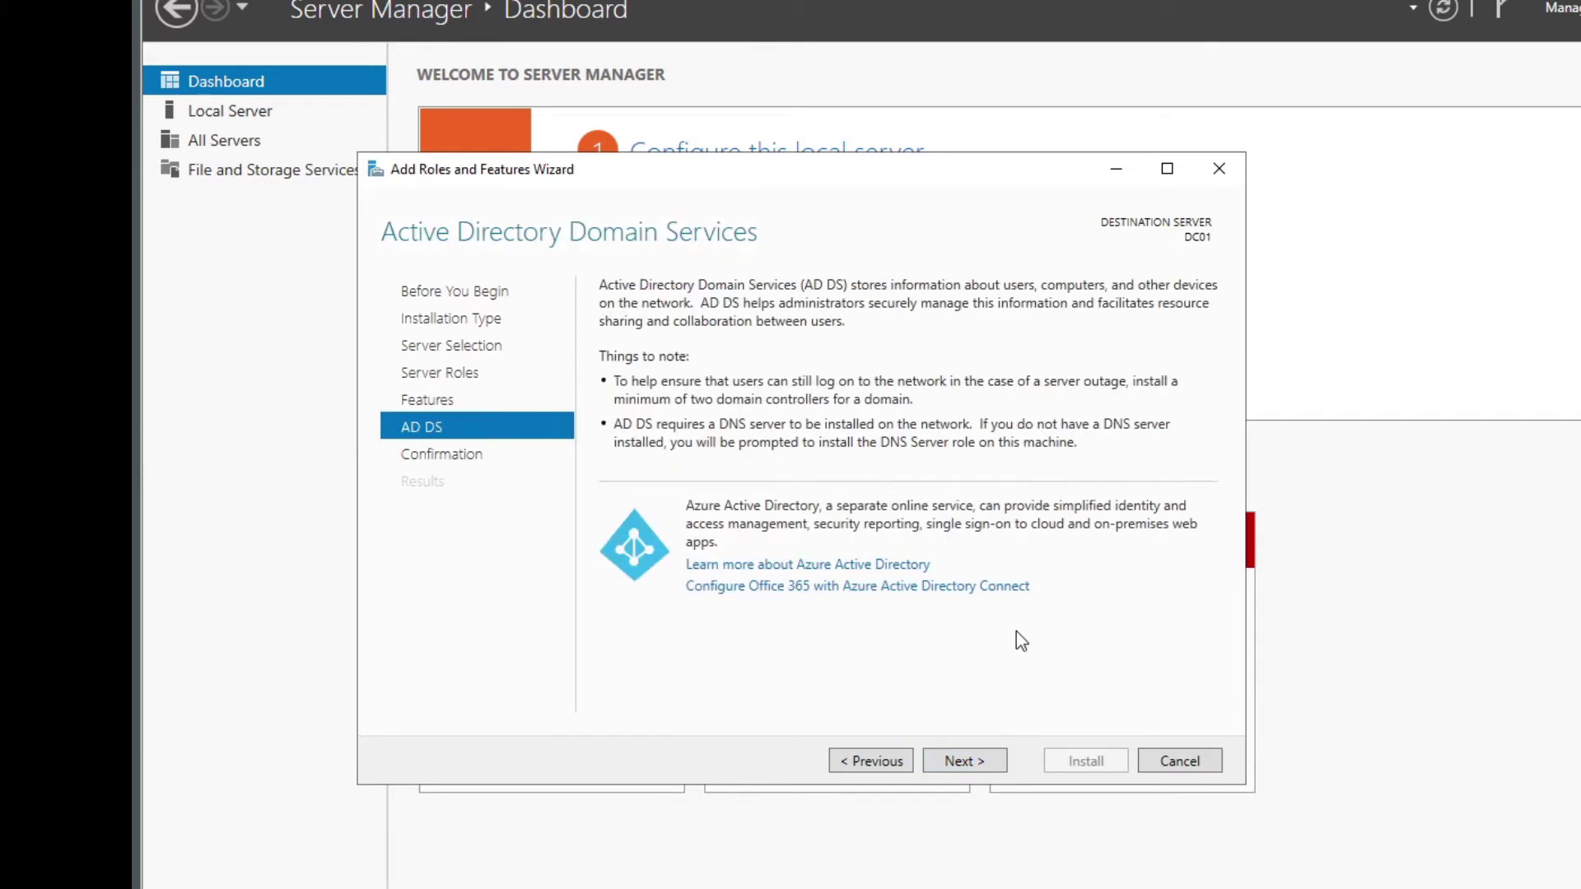
pyautogui.click(965, 765)
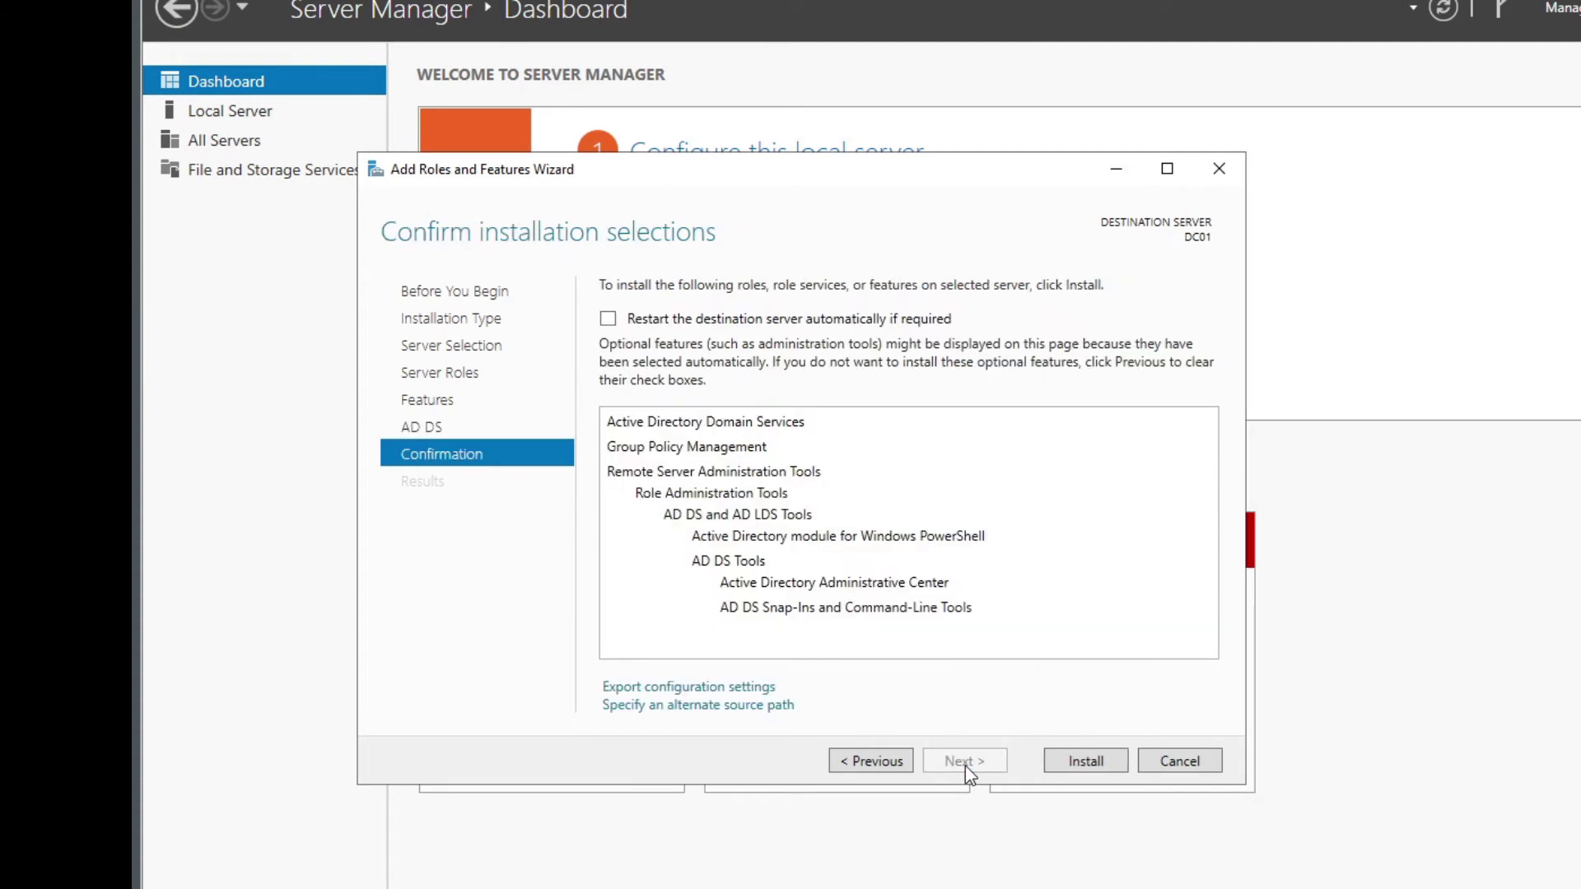
pyautogui.click(756, 323)
pyautogui.click(1039, 542)
pyautogui.press('Return')
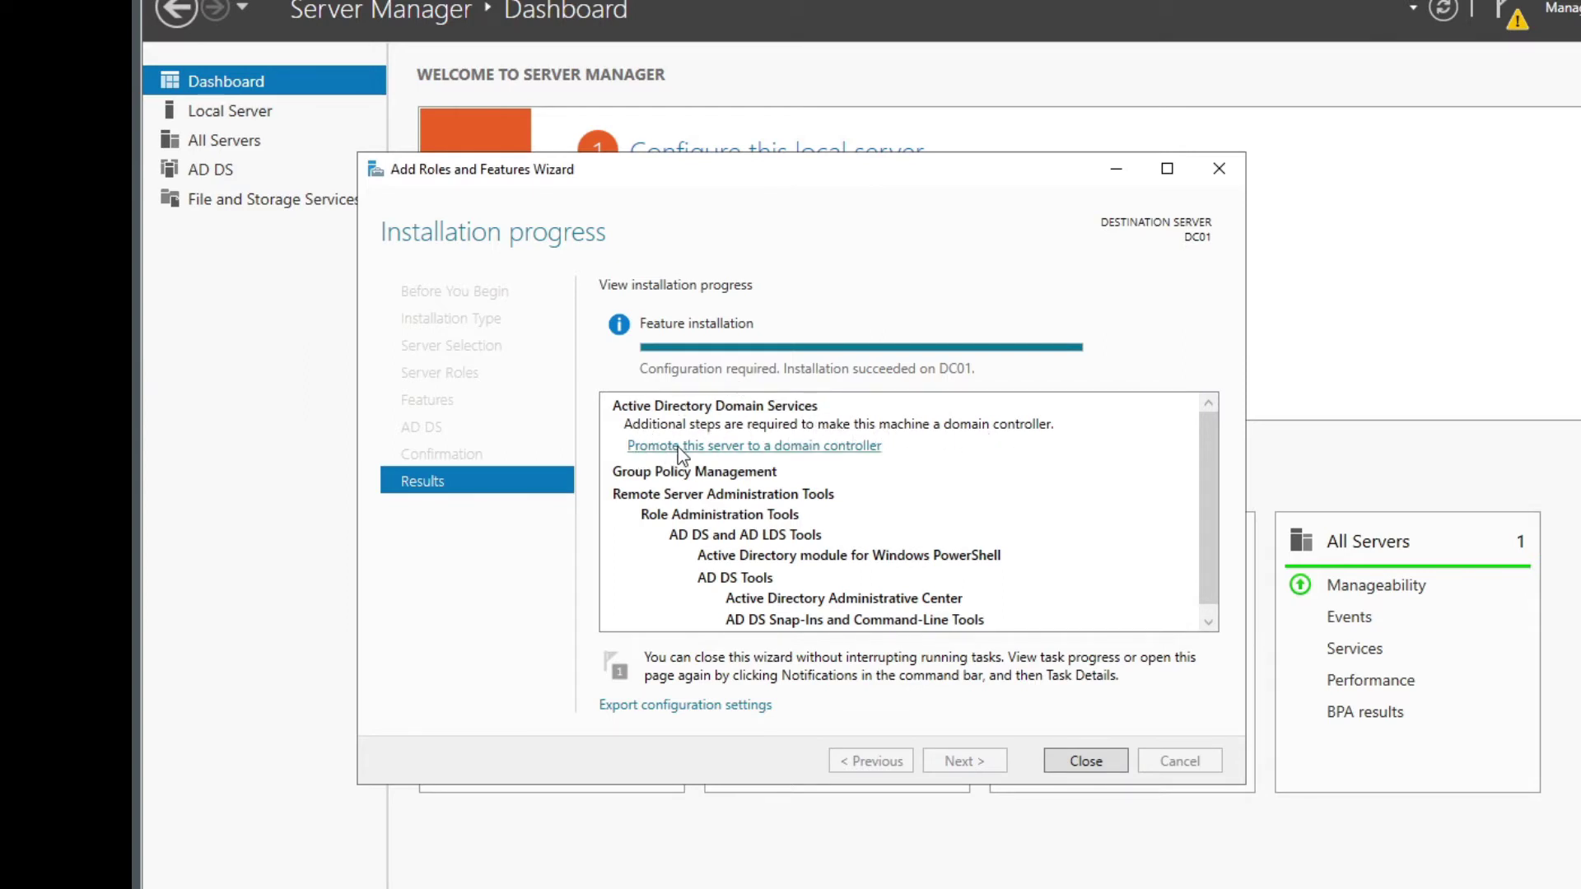
# Start promotion and choose a new forest with root domain haslund.lab
pyautogui.click(753, 445)
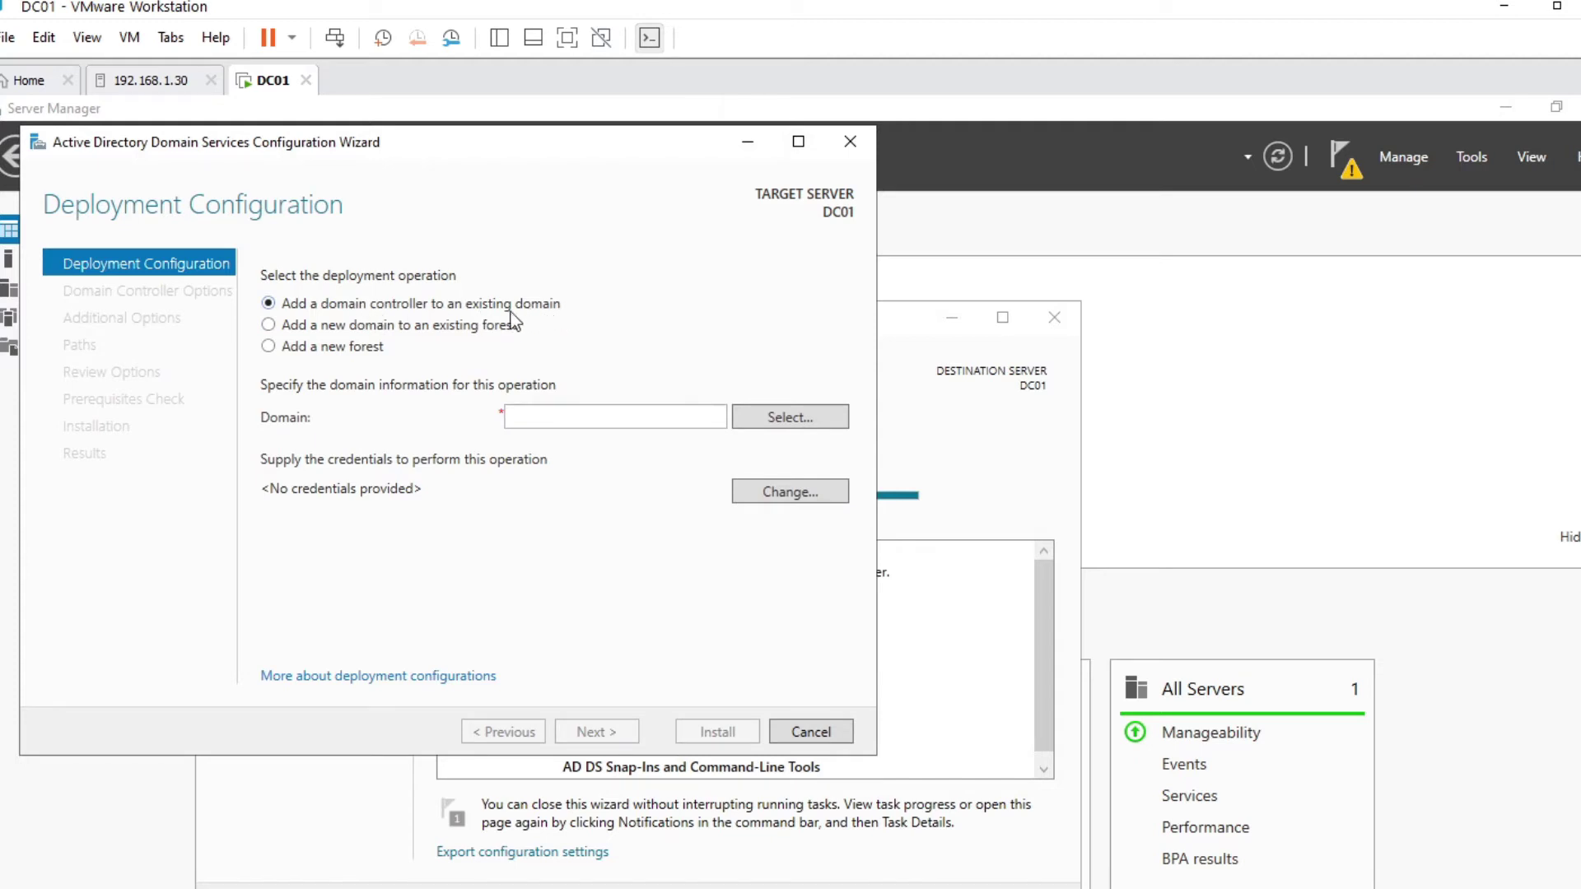
pyautogui.click(393, 328)
pyautogui.click(575, 416)
pyautogui.click(575, 417)
pyautogui.click(363, 346)
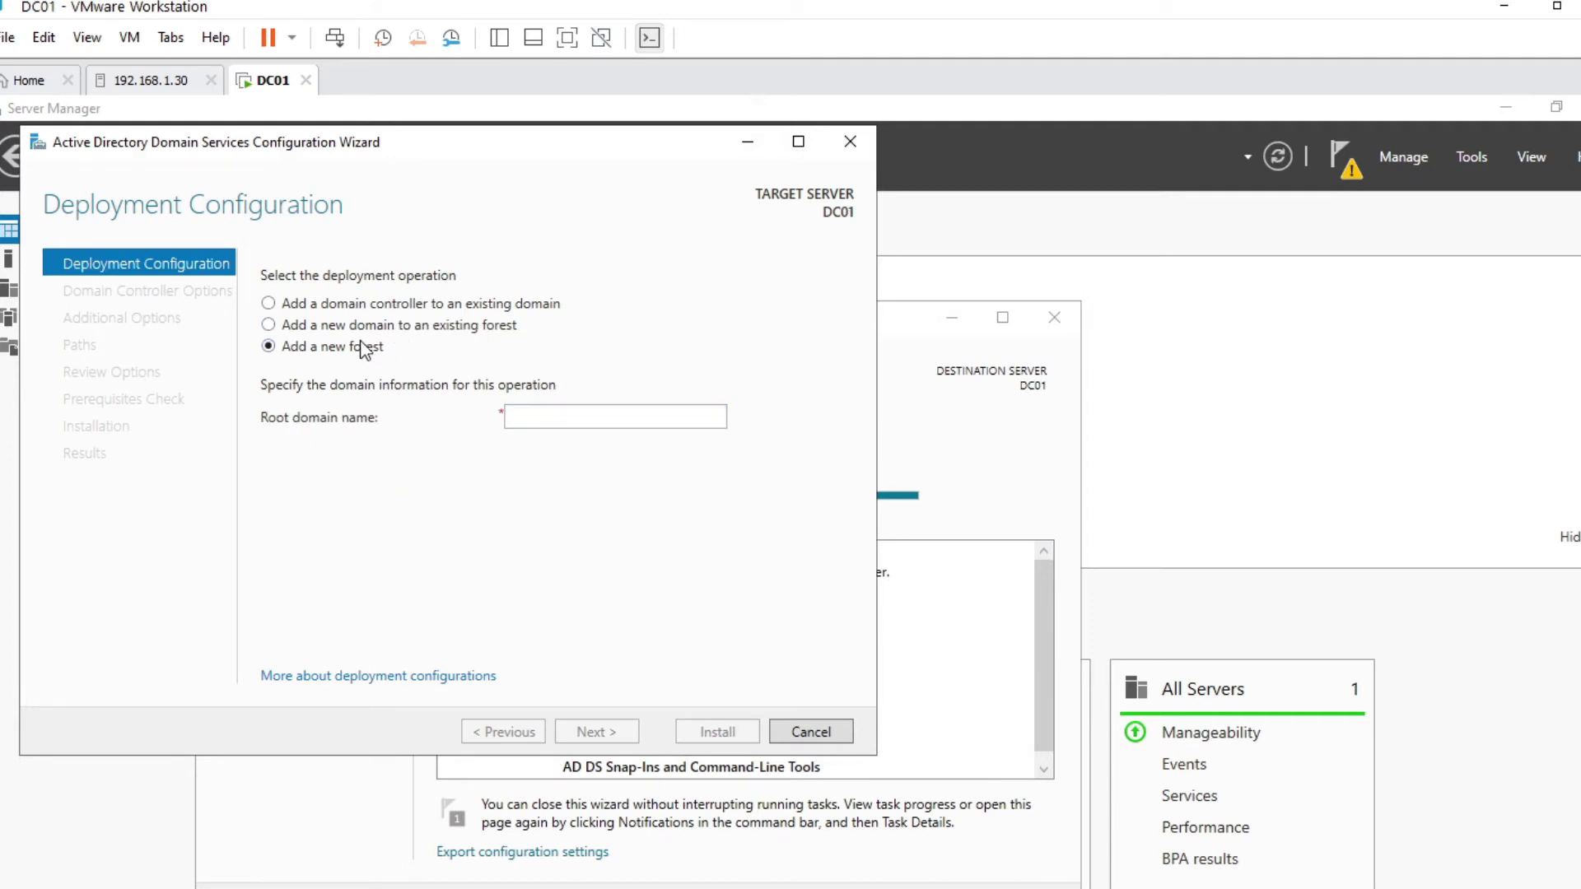
pyautogui.click(615, 417)
pyautogui.write('haslund.lab')
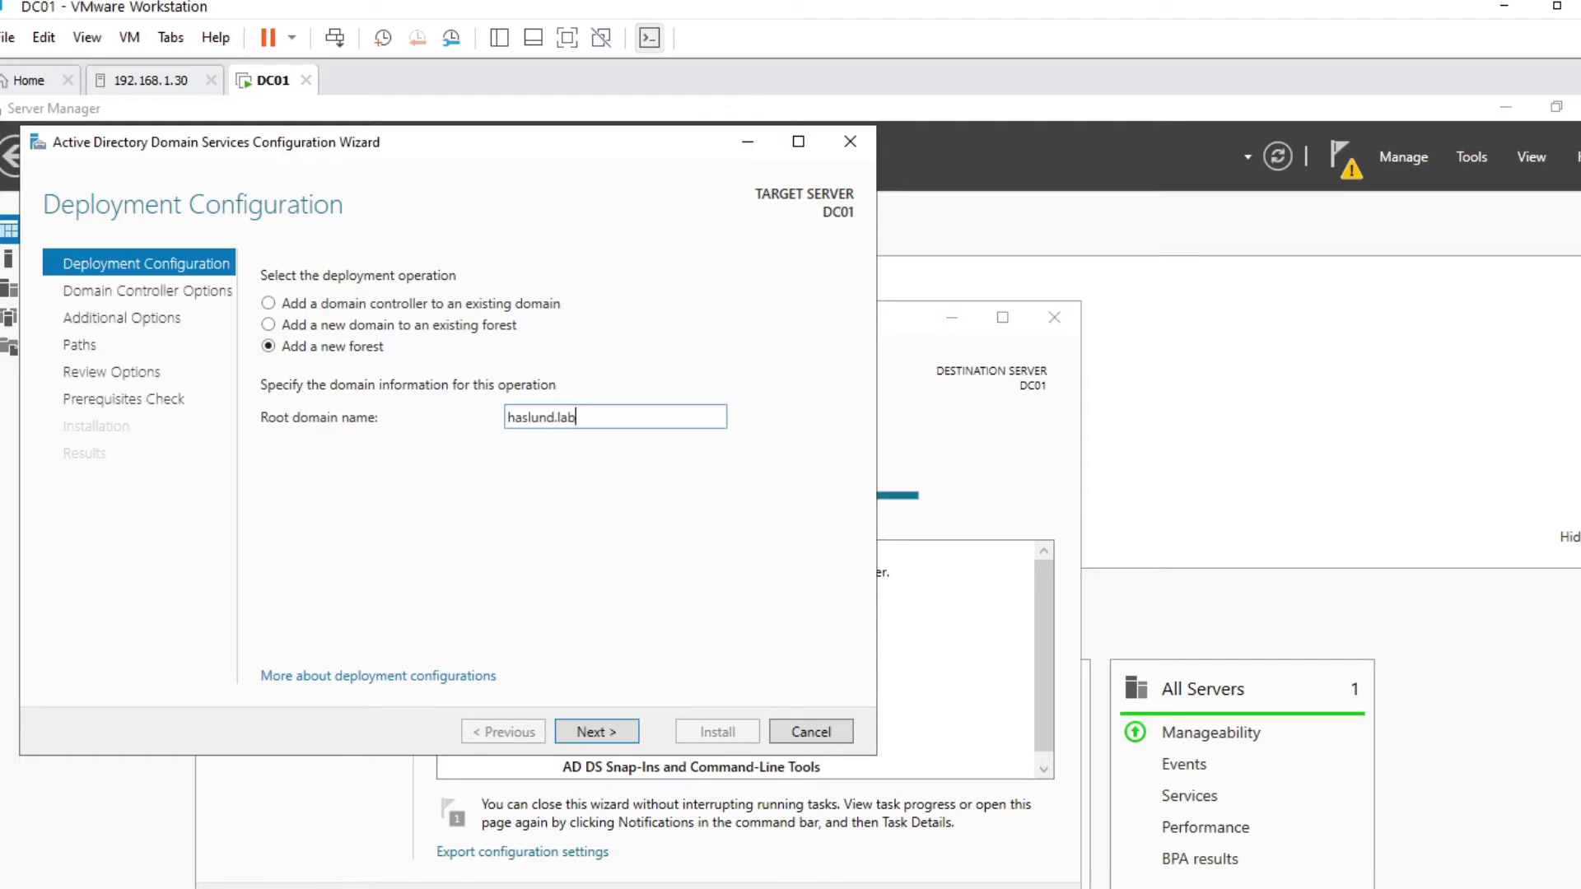
pyautogui.click(610, 733)
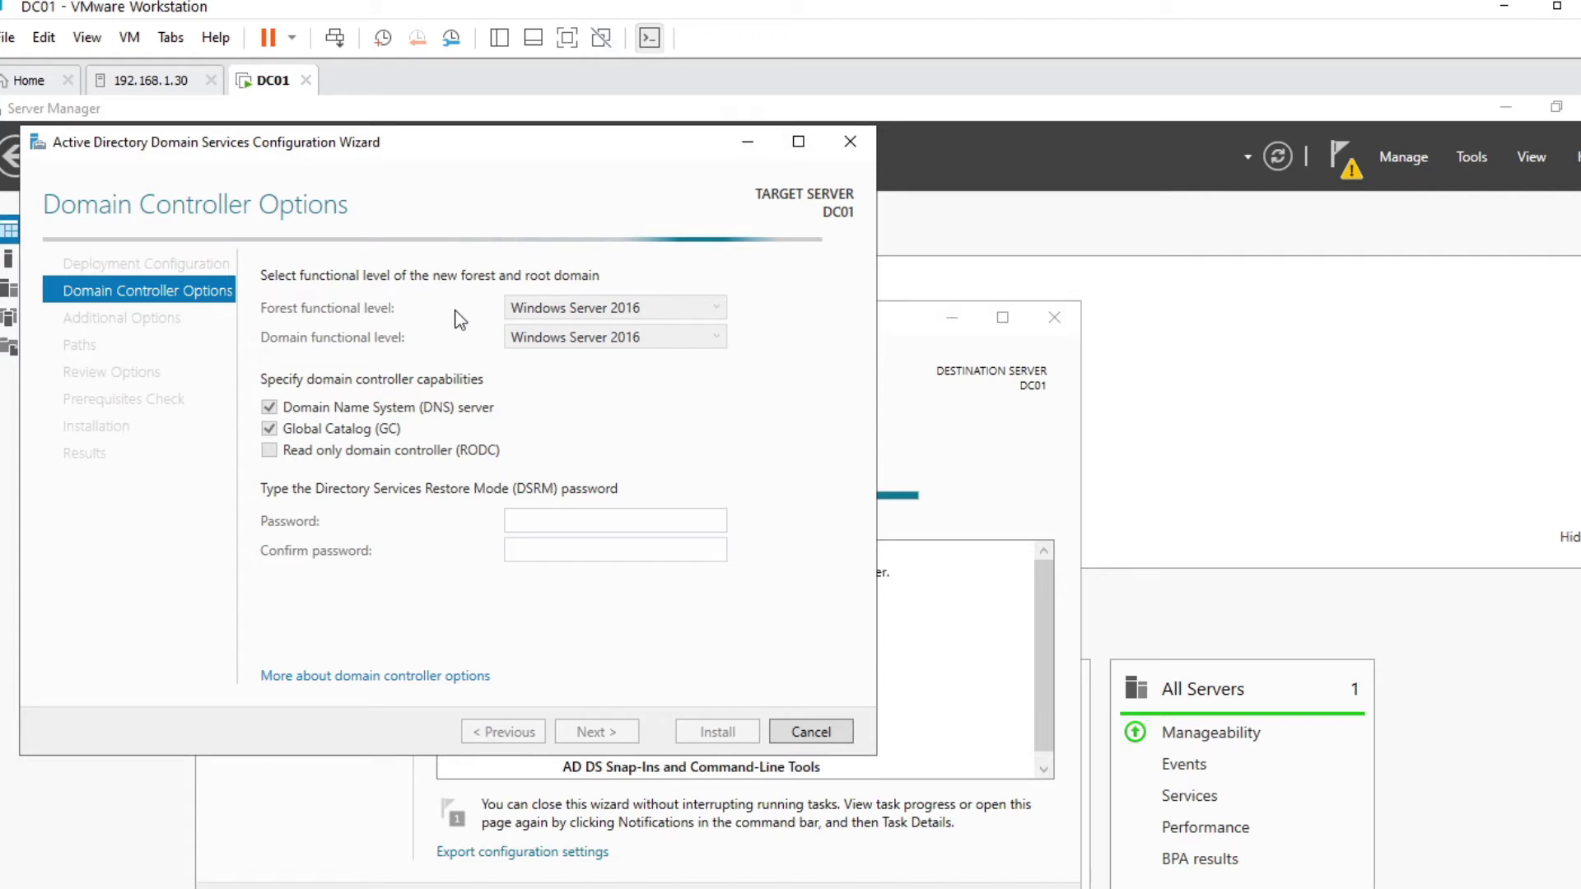
# Keep Windows Server 2016 forest and domain levels and enter the DSRM password twice
pyautogui.click(576, 309)
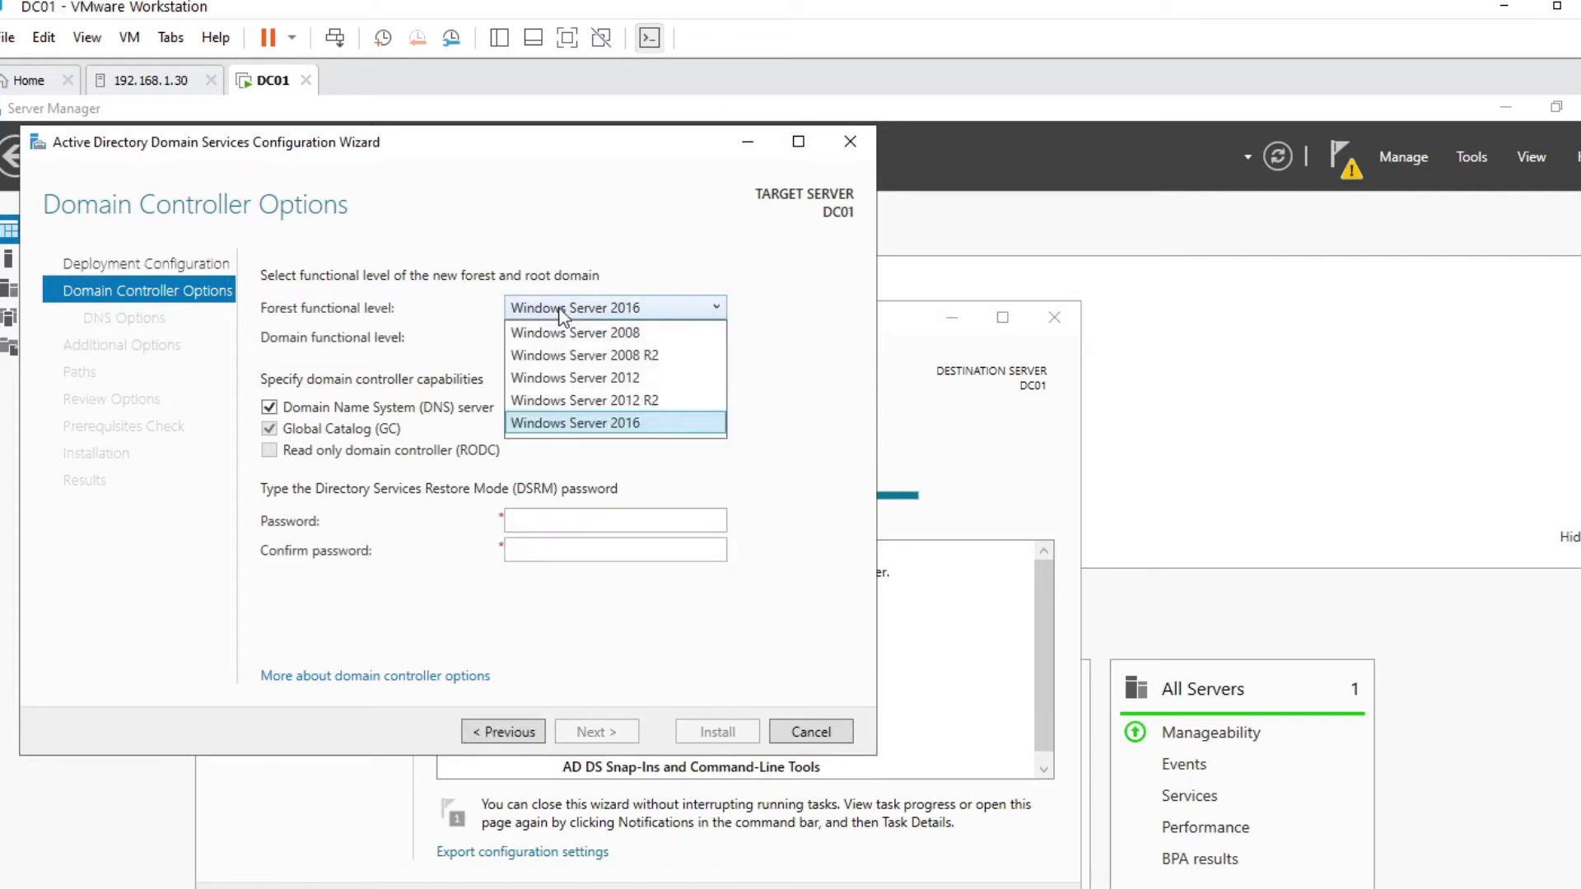
pyautogui.click(638, 428)
pyautogui.click(632, 339)
pyautogui.click(642, 362)
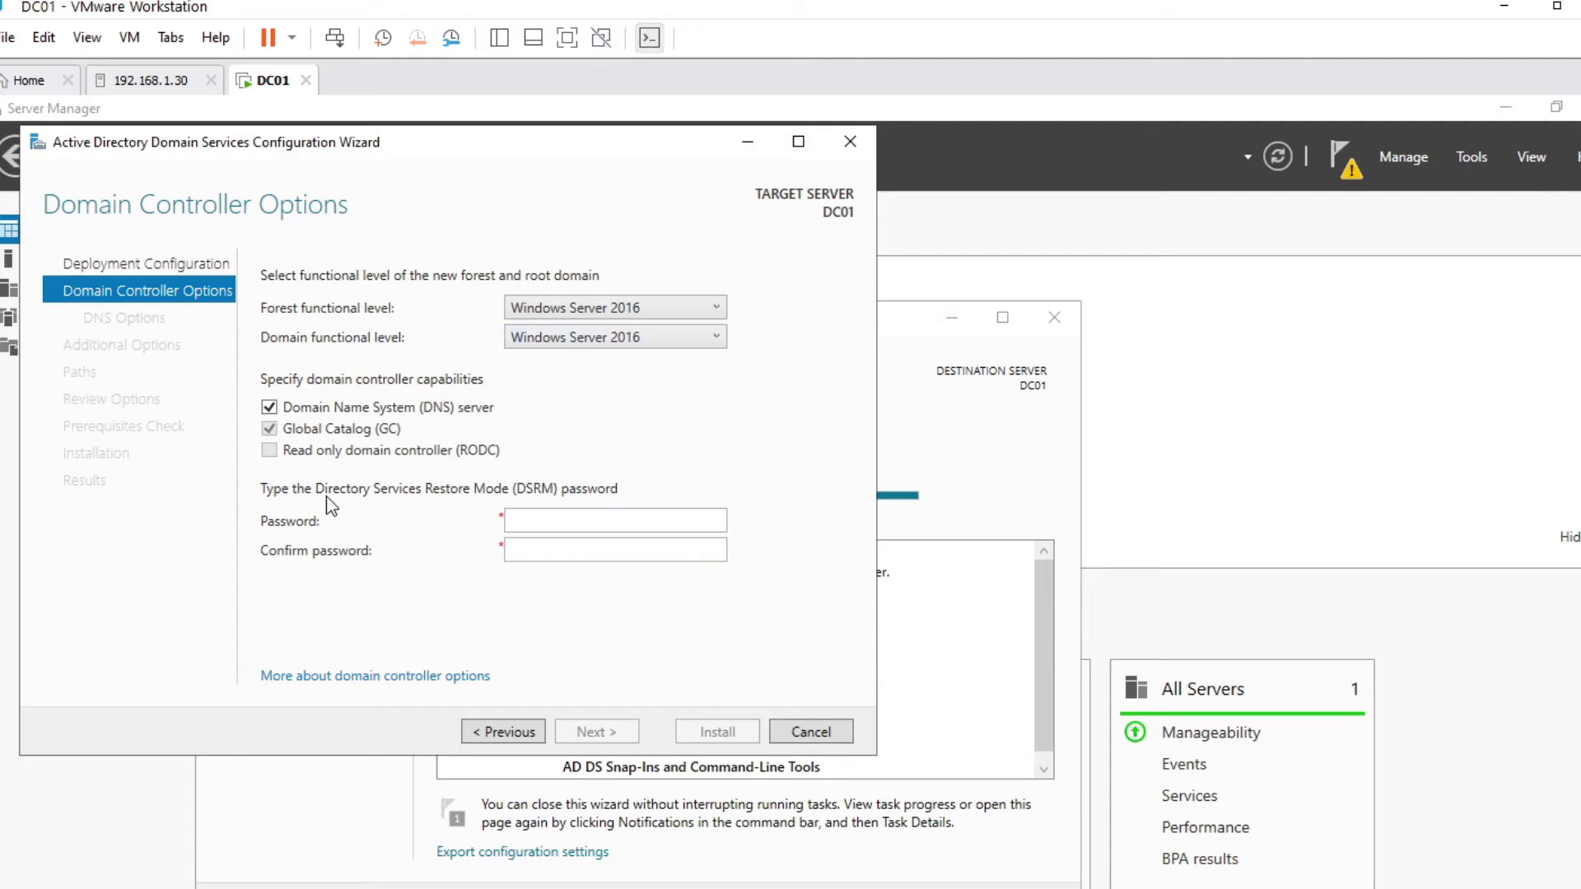
pyautogui.click(576, 520)
pyautogui.write('Pa$$w0rd')
pyautogui.press('Tab')
pyautogui.write('Pa$$w0rd')
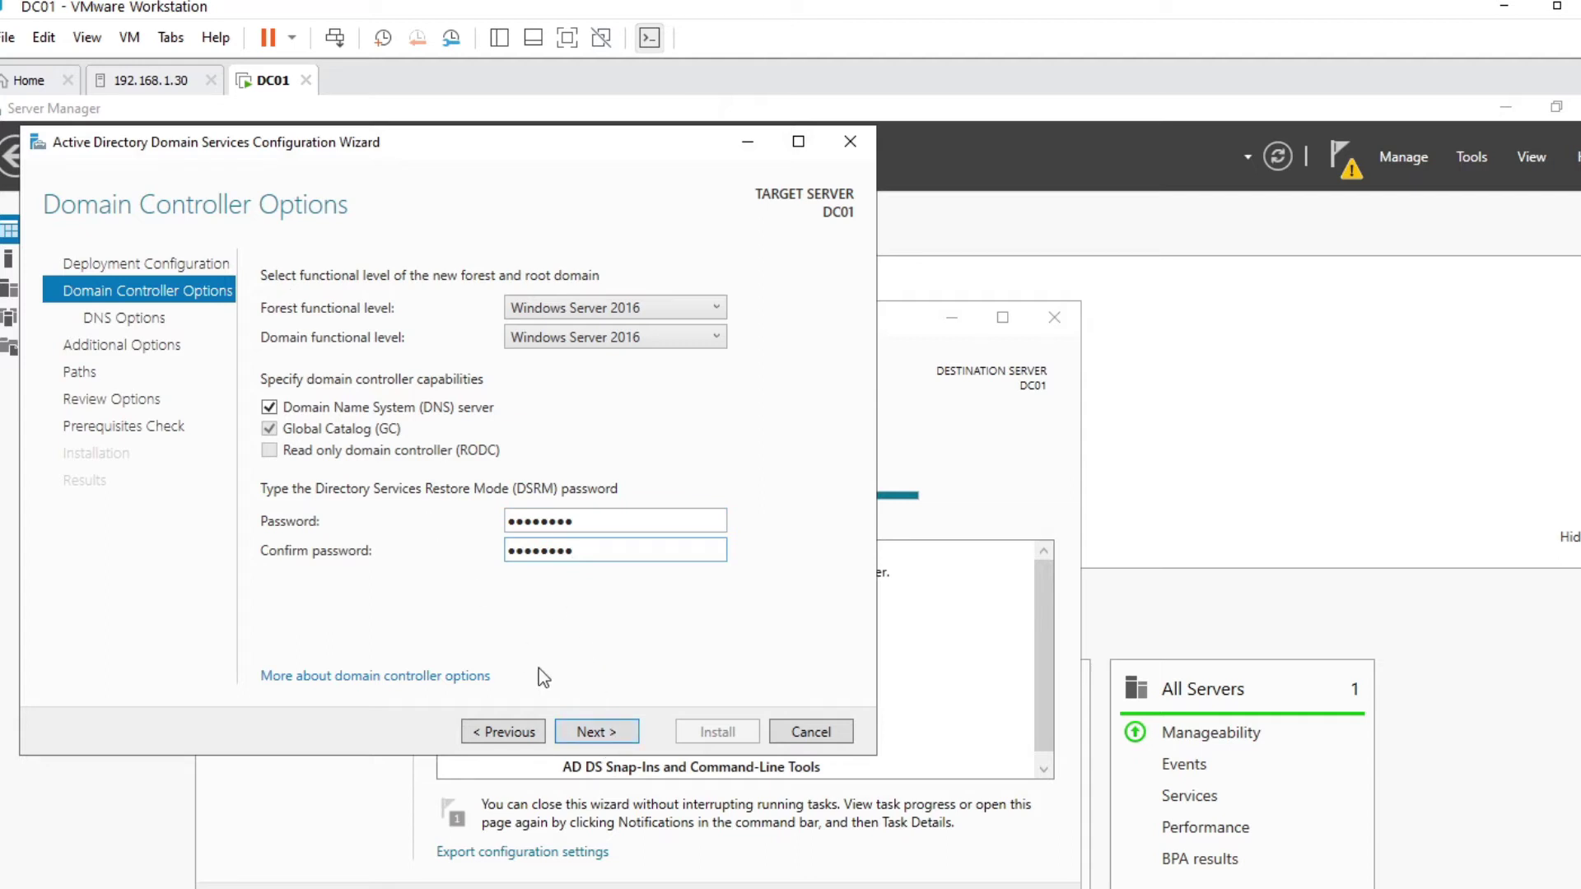
pyautogui.click(597, 731)
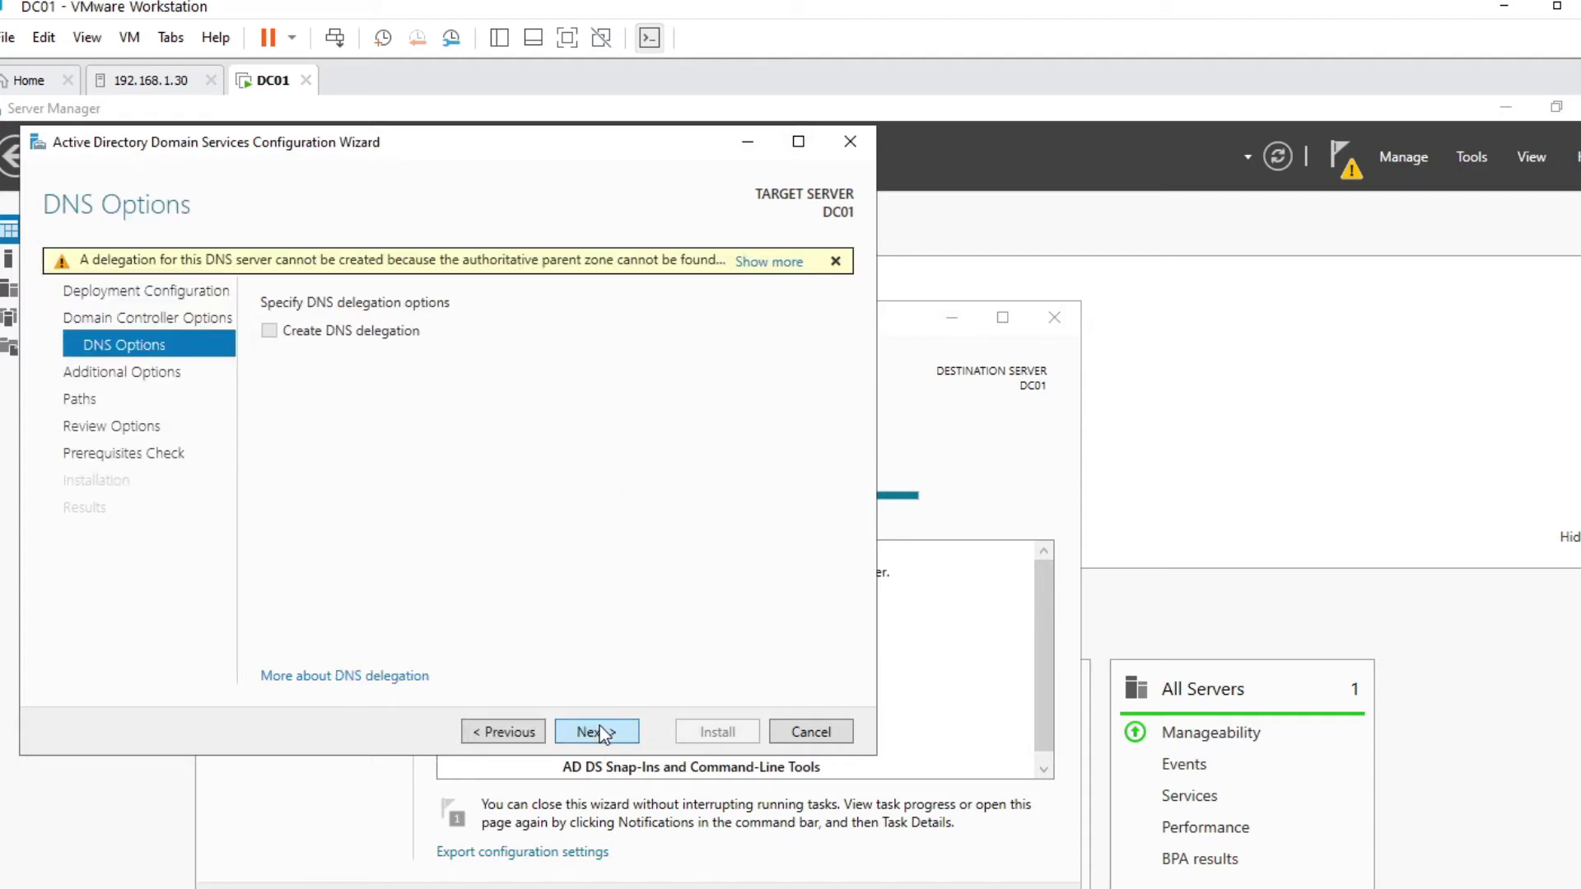
# Skip DNS delegation, keep NetBIOS name HASLUND and default paths, and run prerequisites check
pyautogui.moveTo(102, 267)
pyautogui.click(596, 731)
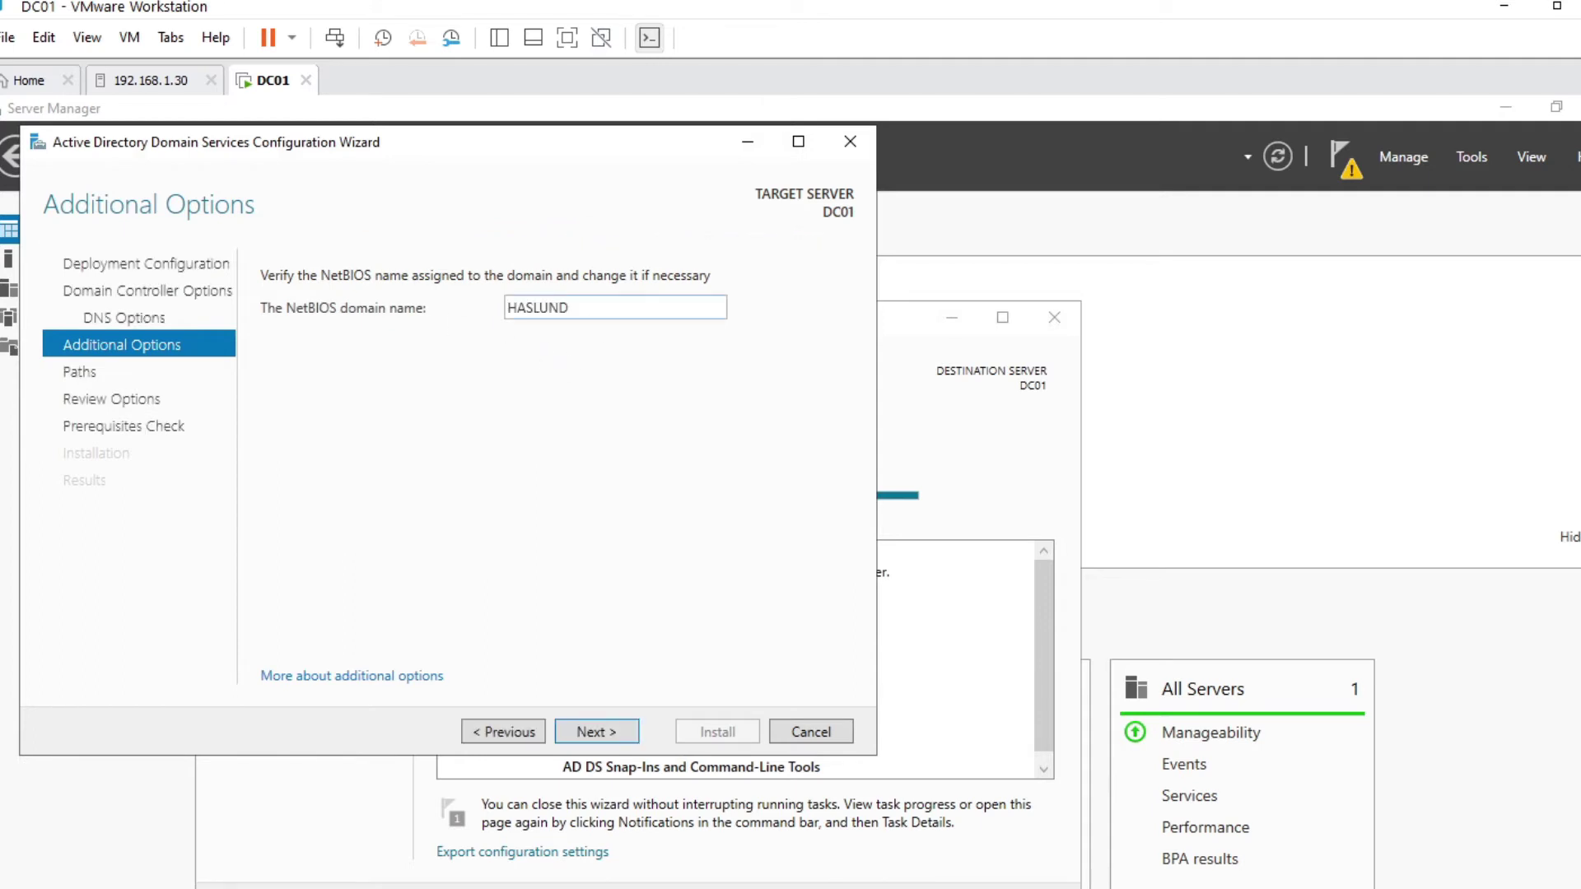
pyautogui.moveTo(572, 308); pyautogui.dragTo(477, 313)
pyautogui.click(535, 308)
pyautogui.click(609, 733)
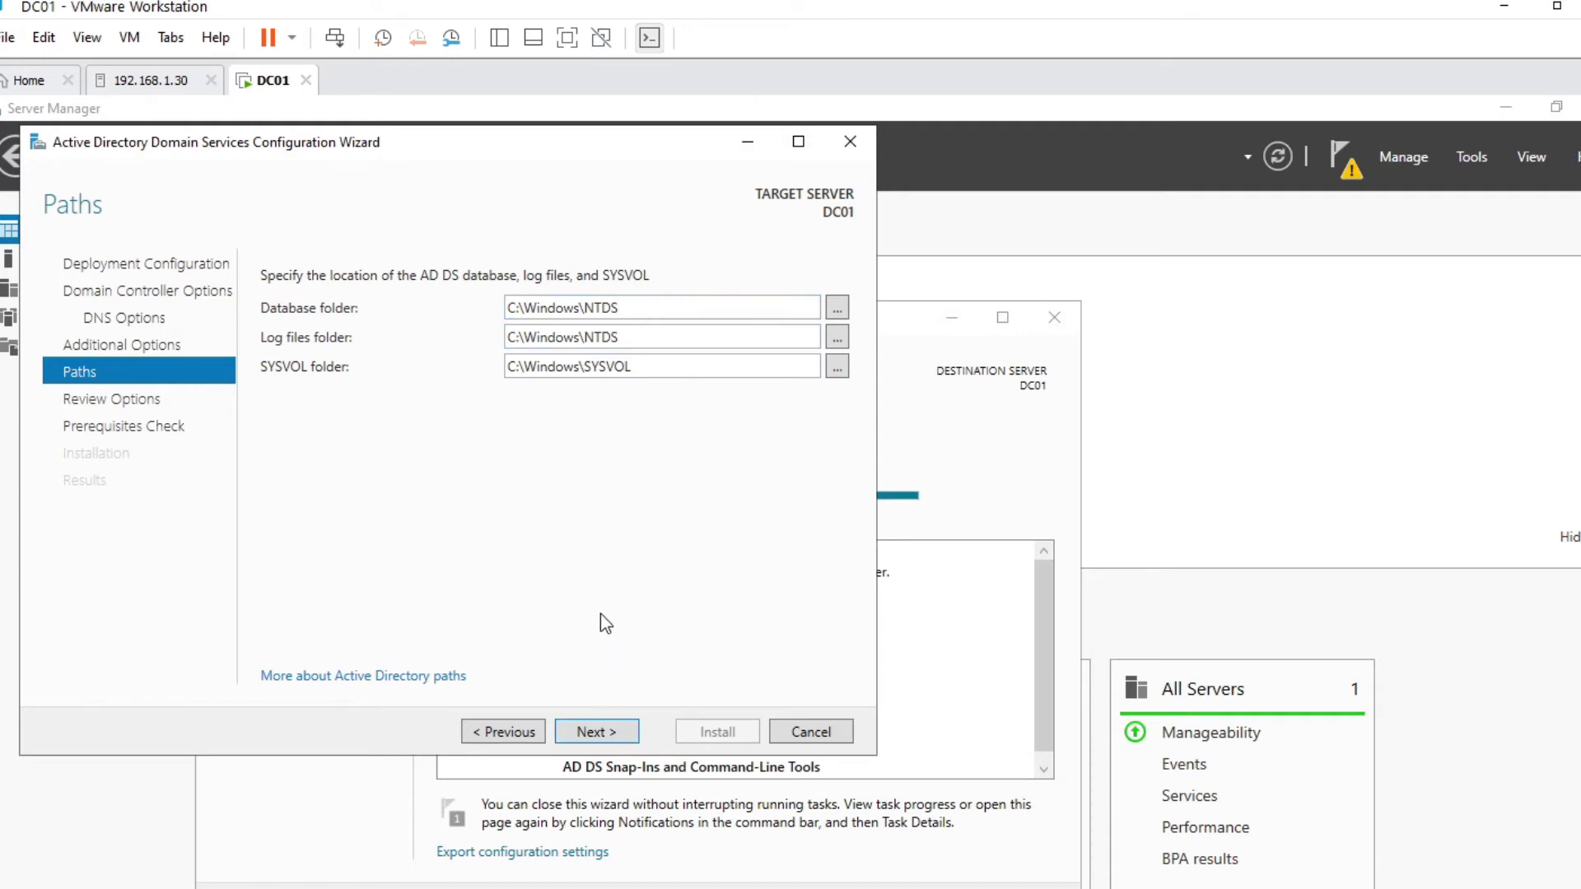
pyautogui.click(596, 732)
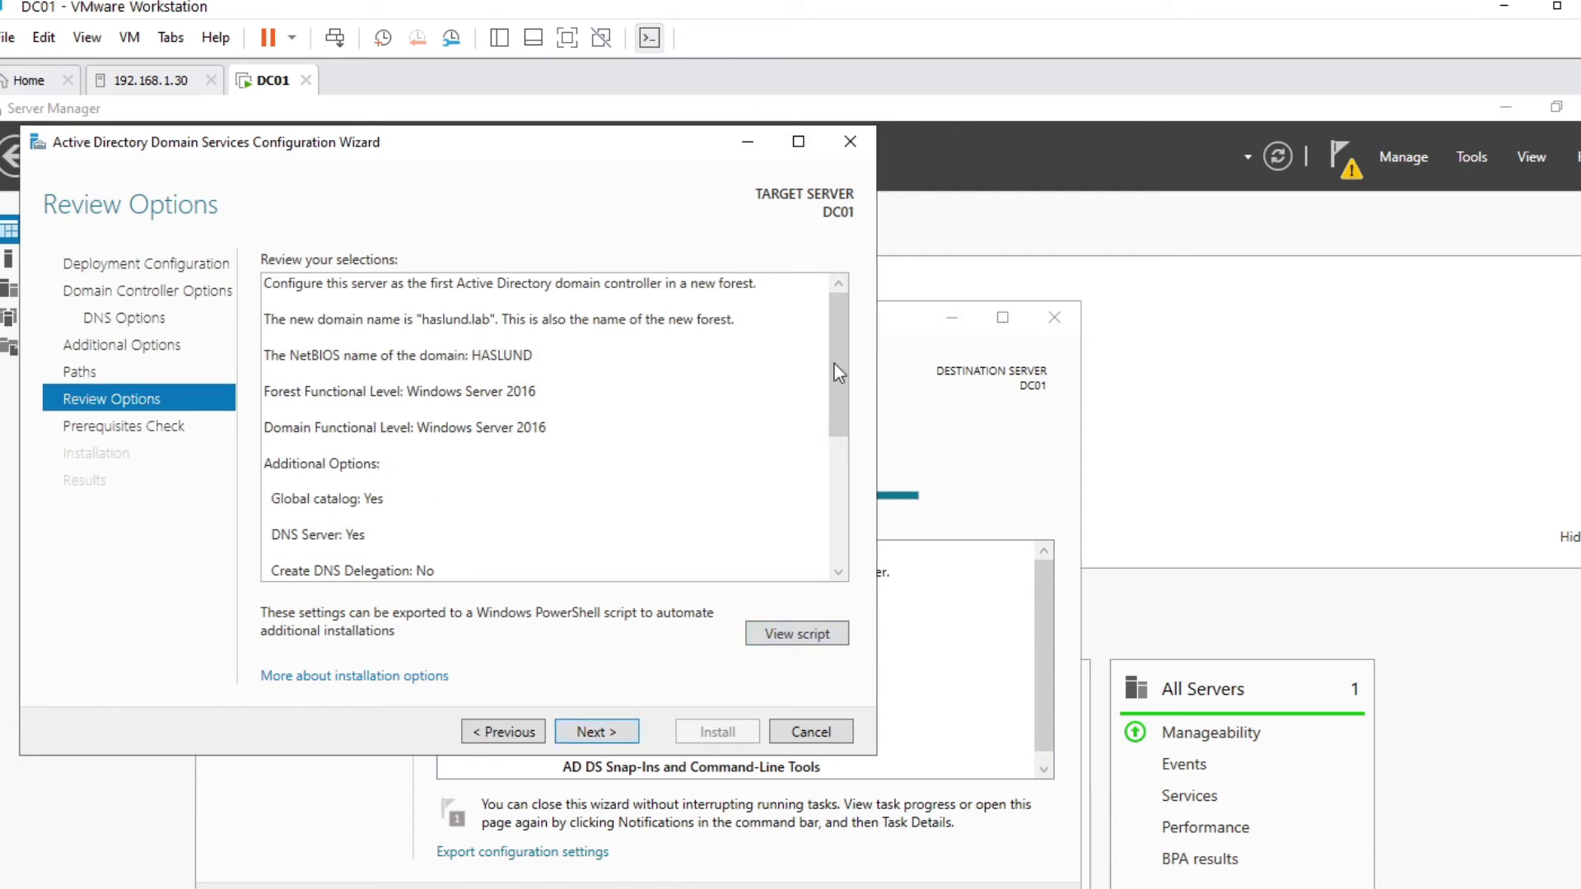
pyautogui.moveTo(835, 358); pyautogui.dragTo(823, 288)
pyautogui.click(607, 732)
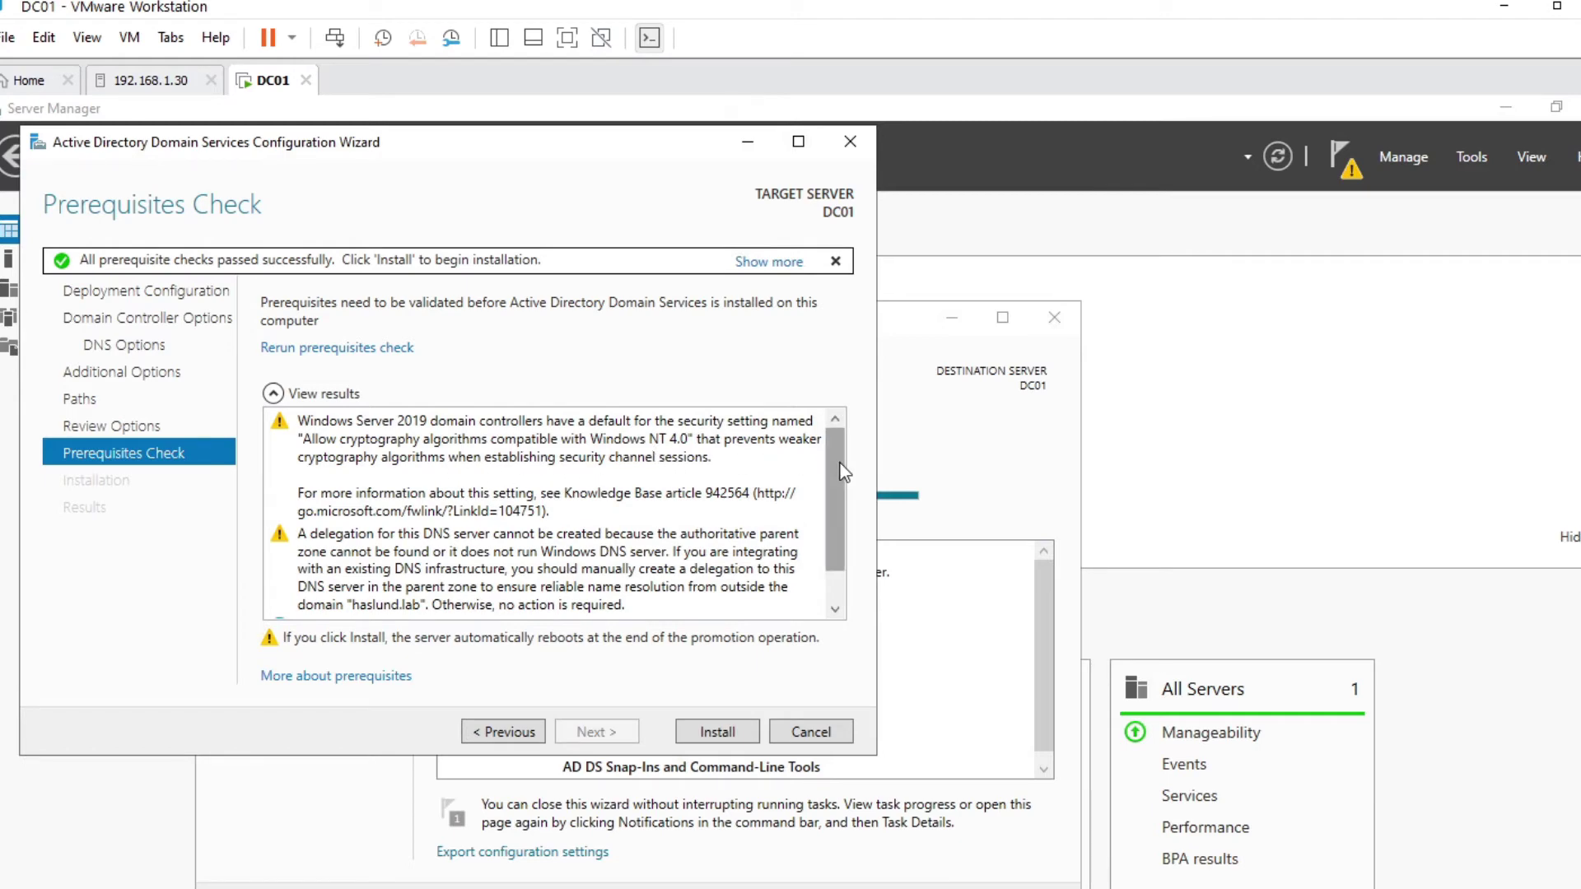
# Review the passed prerequisite results and install AD DS, letting DC01 reboot
pyautogui.scroll(-2, 841, 482)
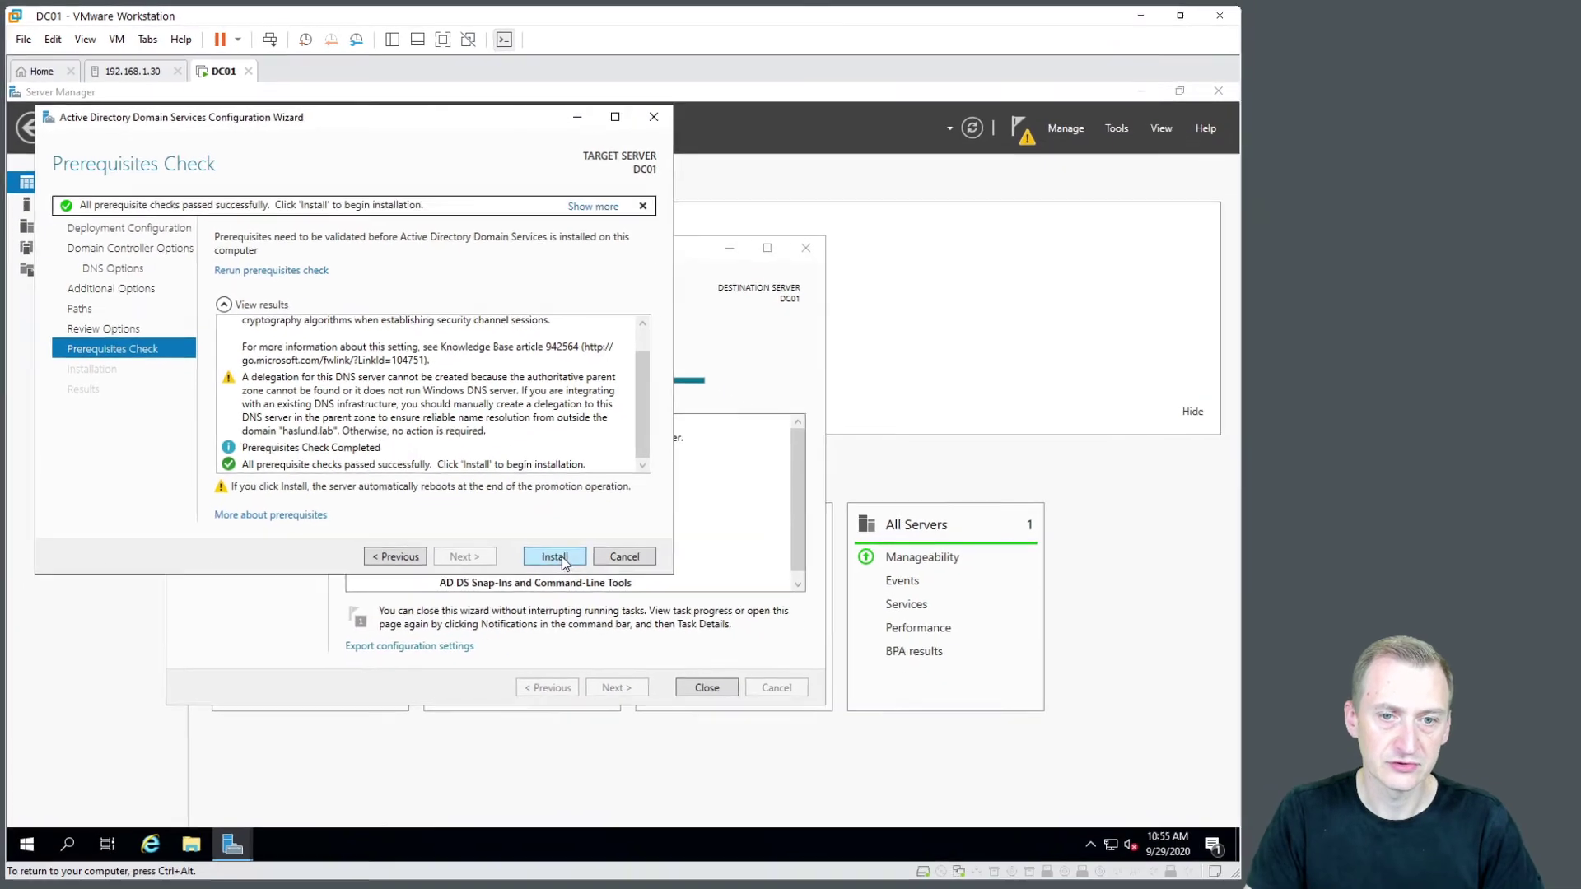
pyautogui.click(679, 690)
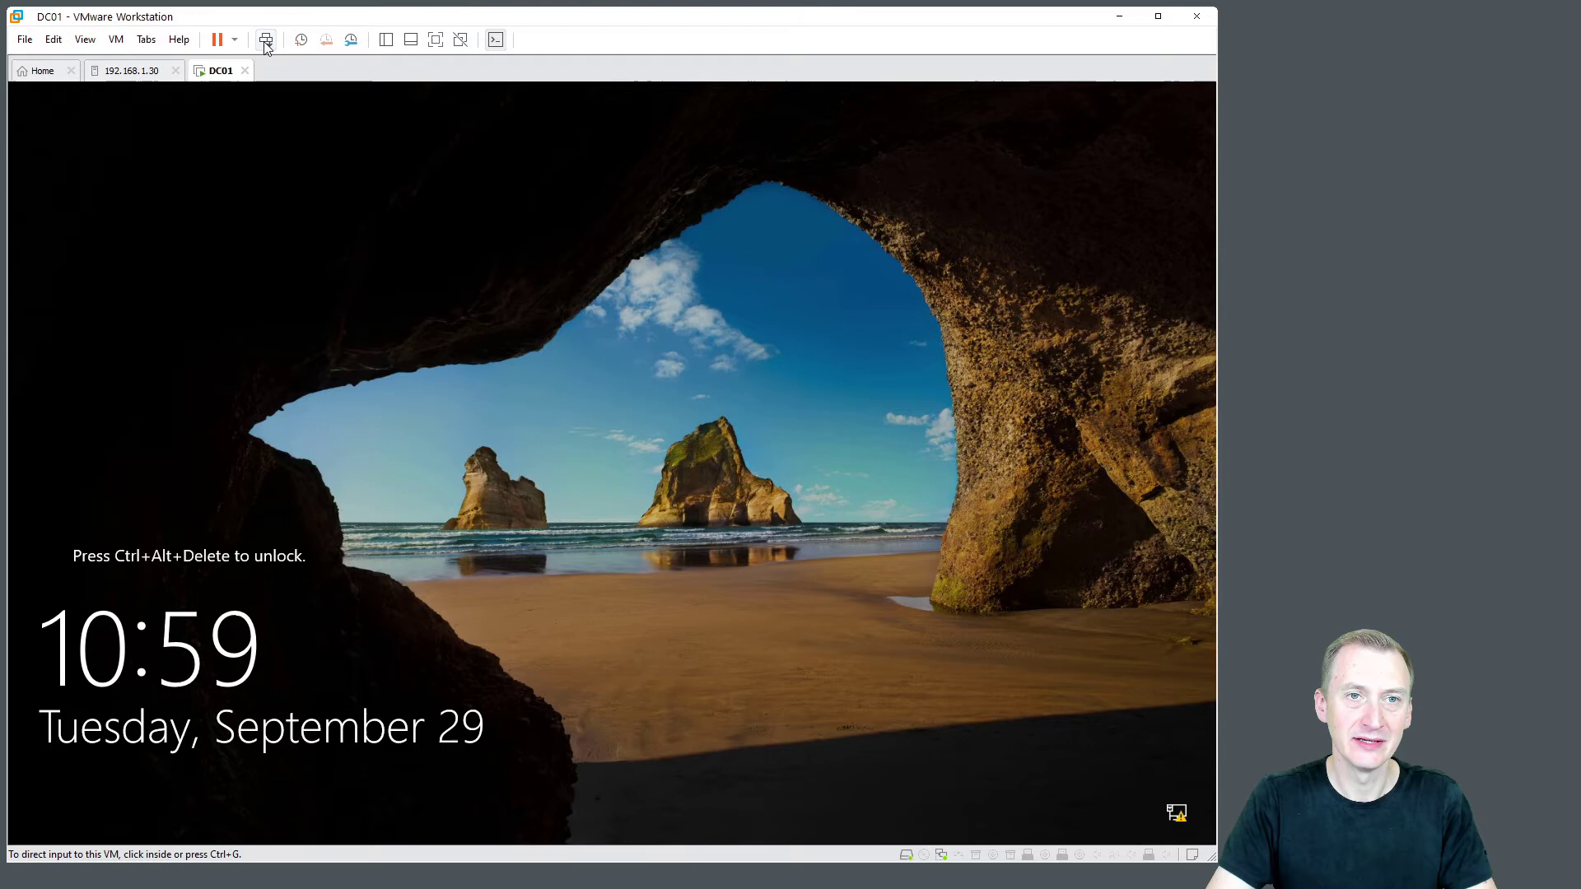
# Bring up the DC01 sign-in prompt and log in with the Administrator password
pyautogui.click(265, 41)
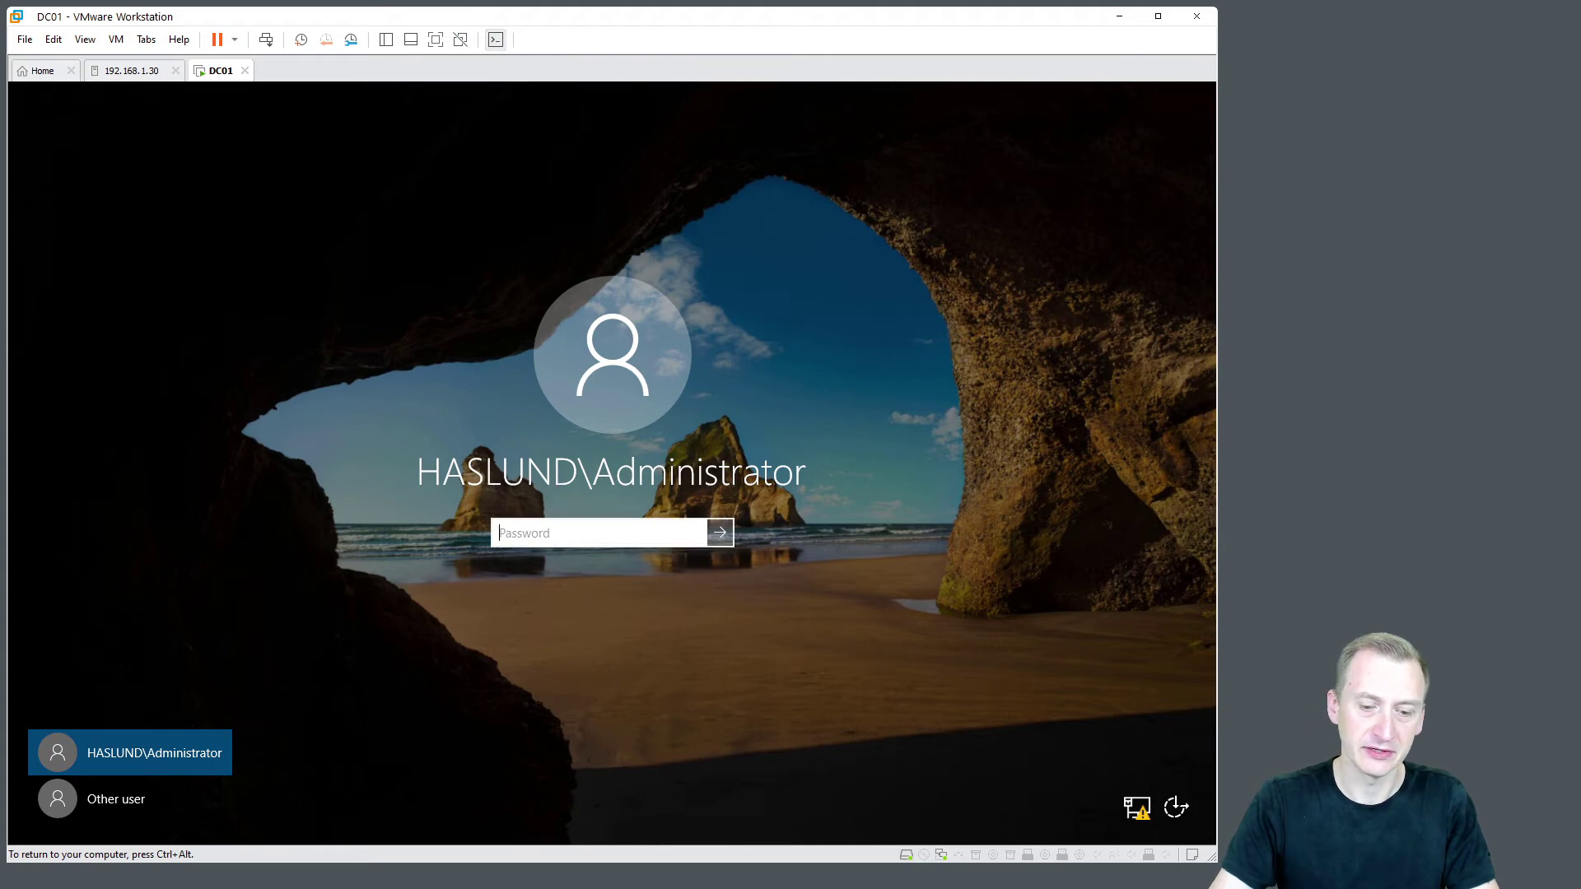
pyautogui.write('•••')
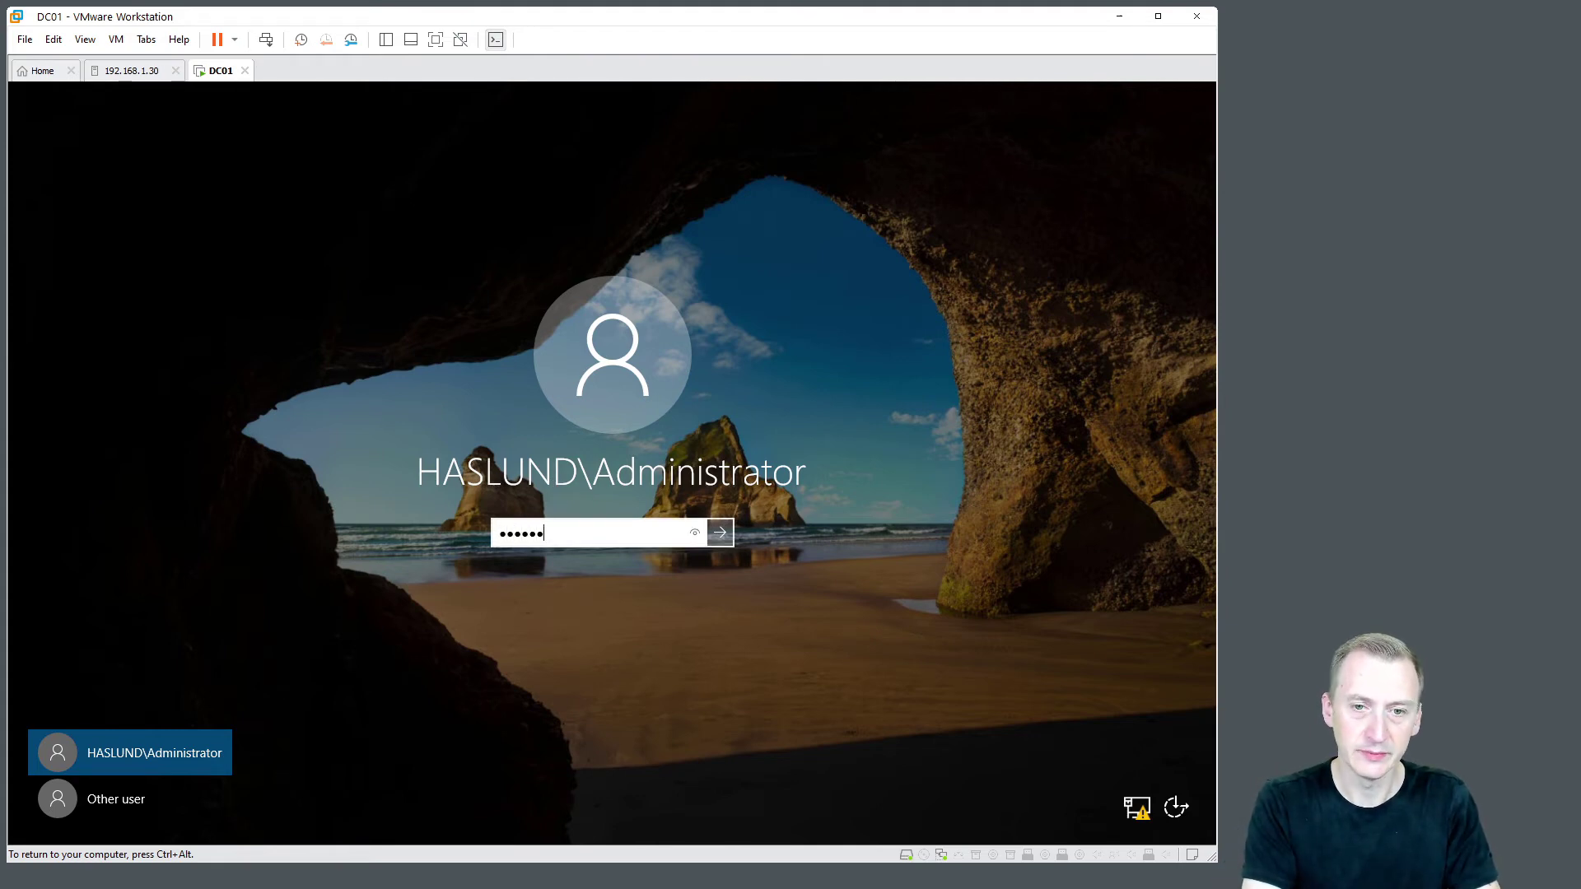
pyautogui.press('Return')
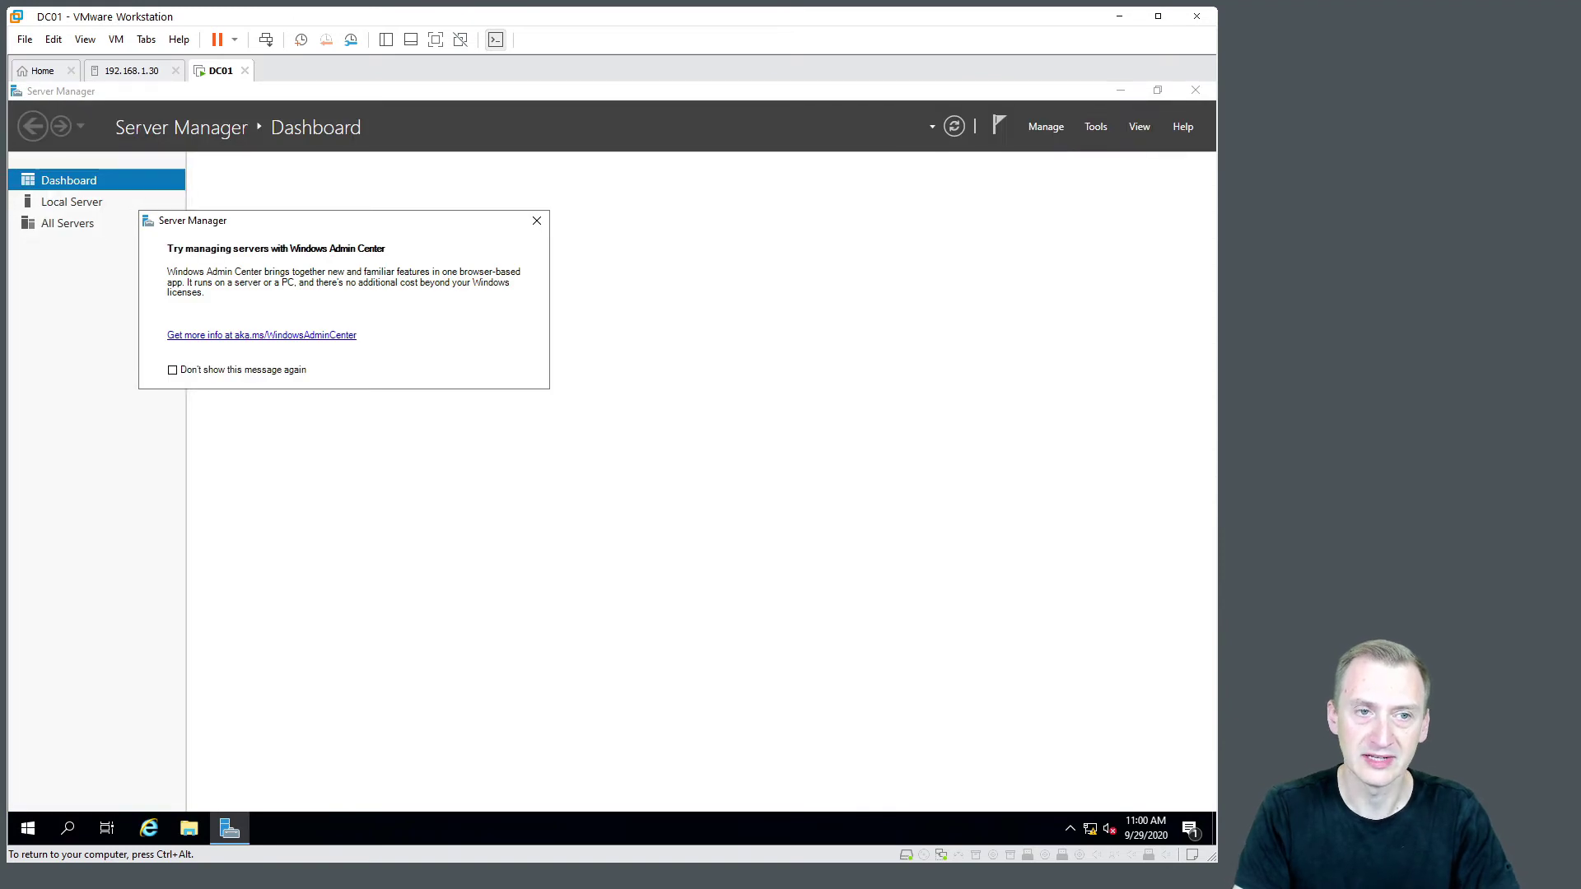
# Close the Windows Admin Center popup and launch DNS Manager from Server Manager's Tools menu
pyautogui.click(540, 230)
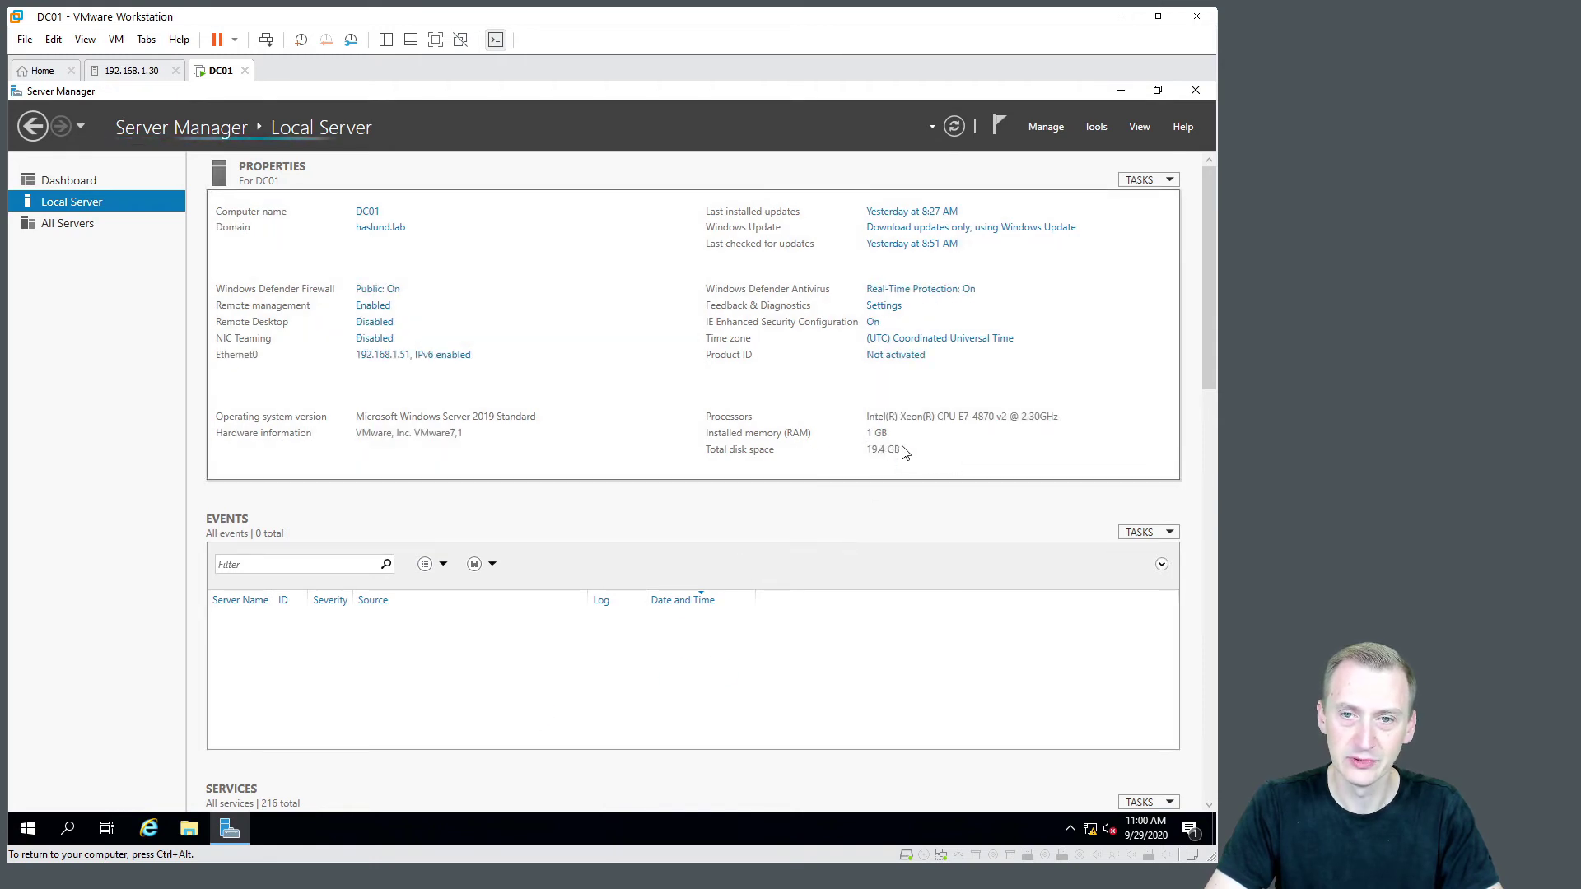
pyautogui.click(1095, 126)
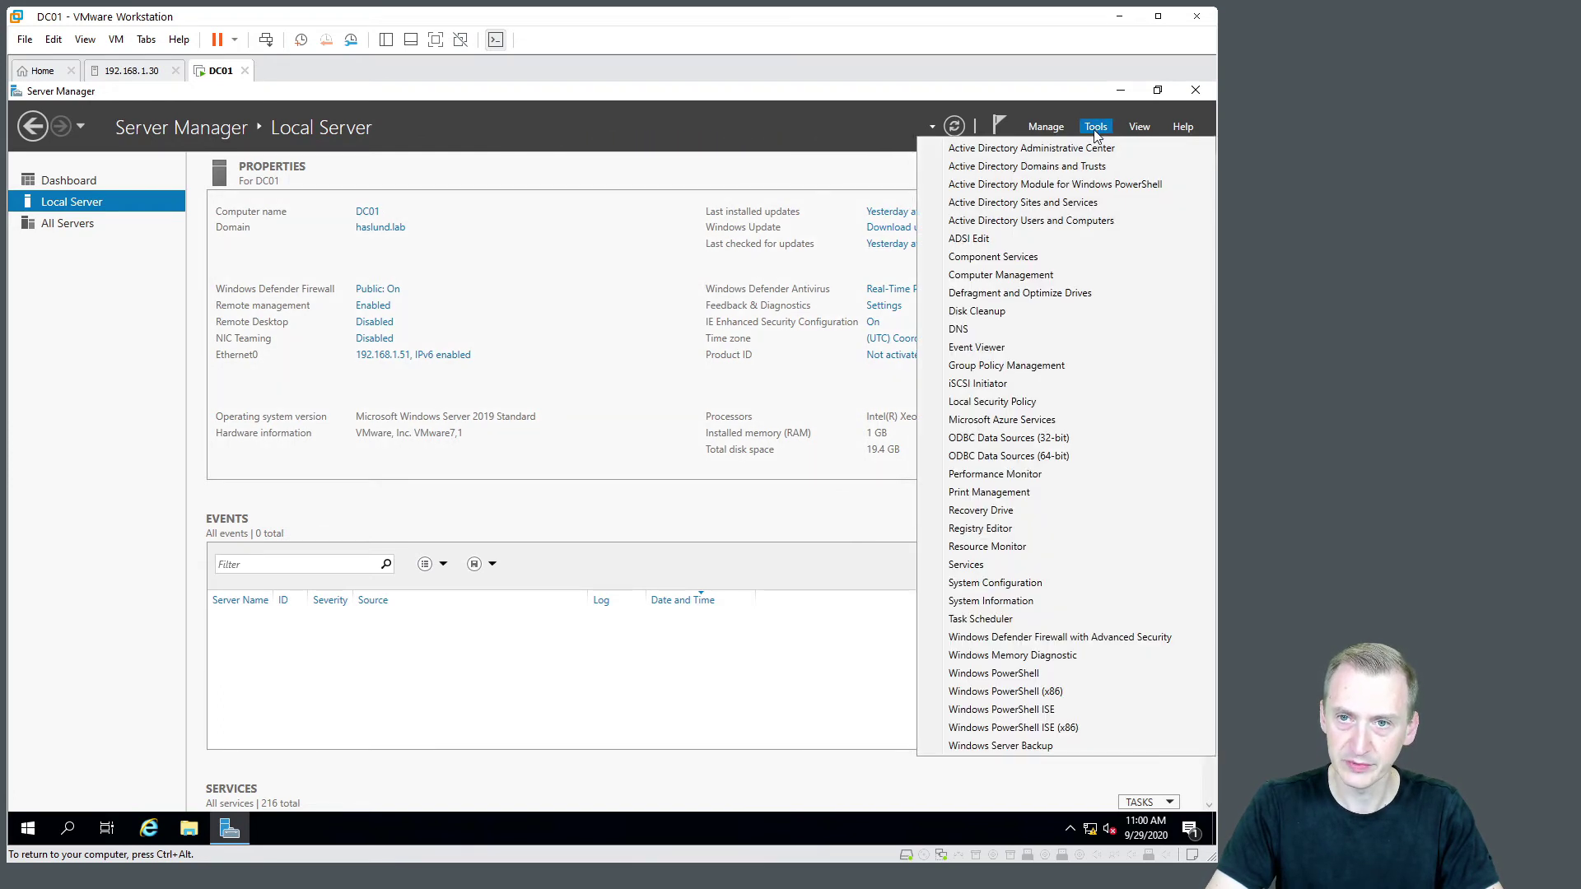
pyautogui.click(974, 329)
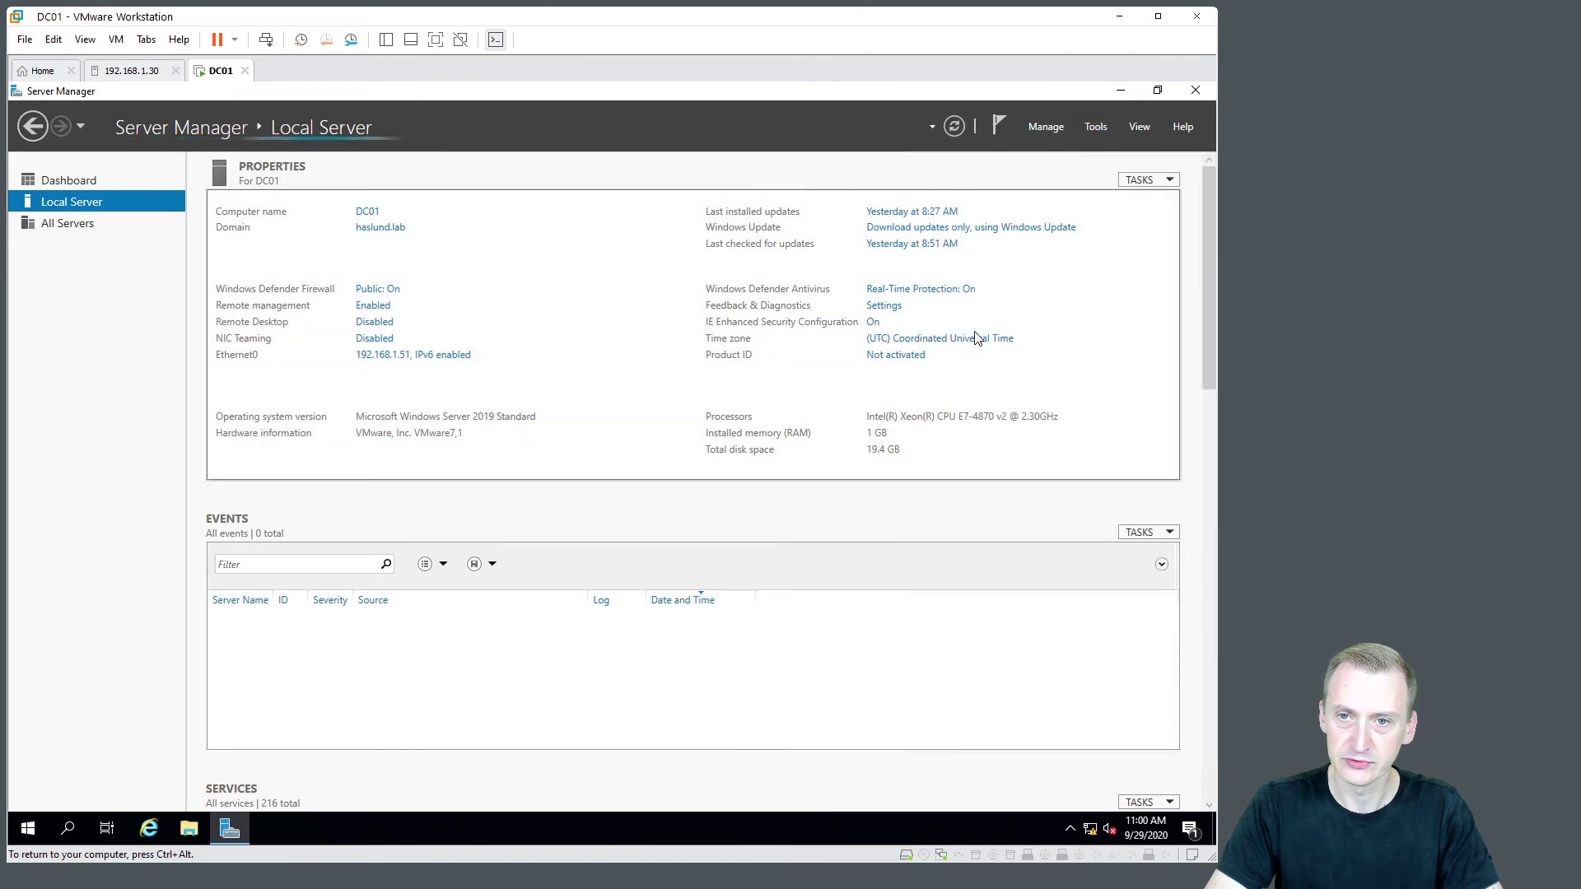
# Minimize Server Manager and bring DNS Manager for DC01 up maximized
pyautogui.click(1118, 89)
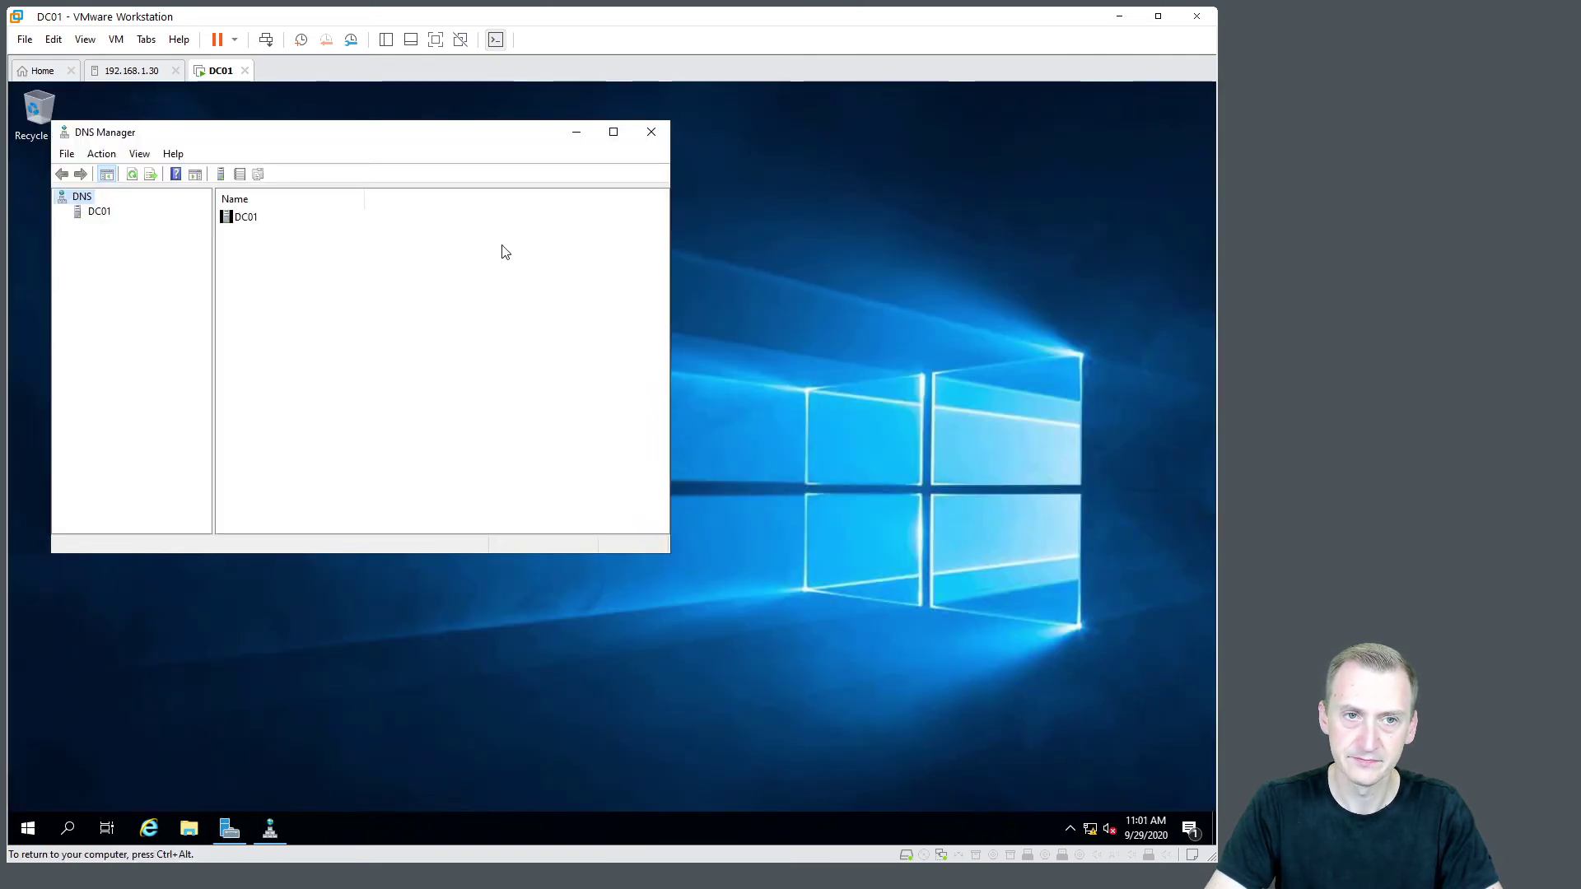
pyautogui.click(99, 211)
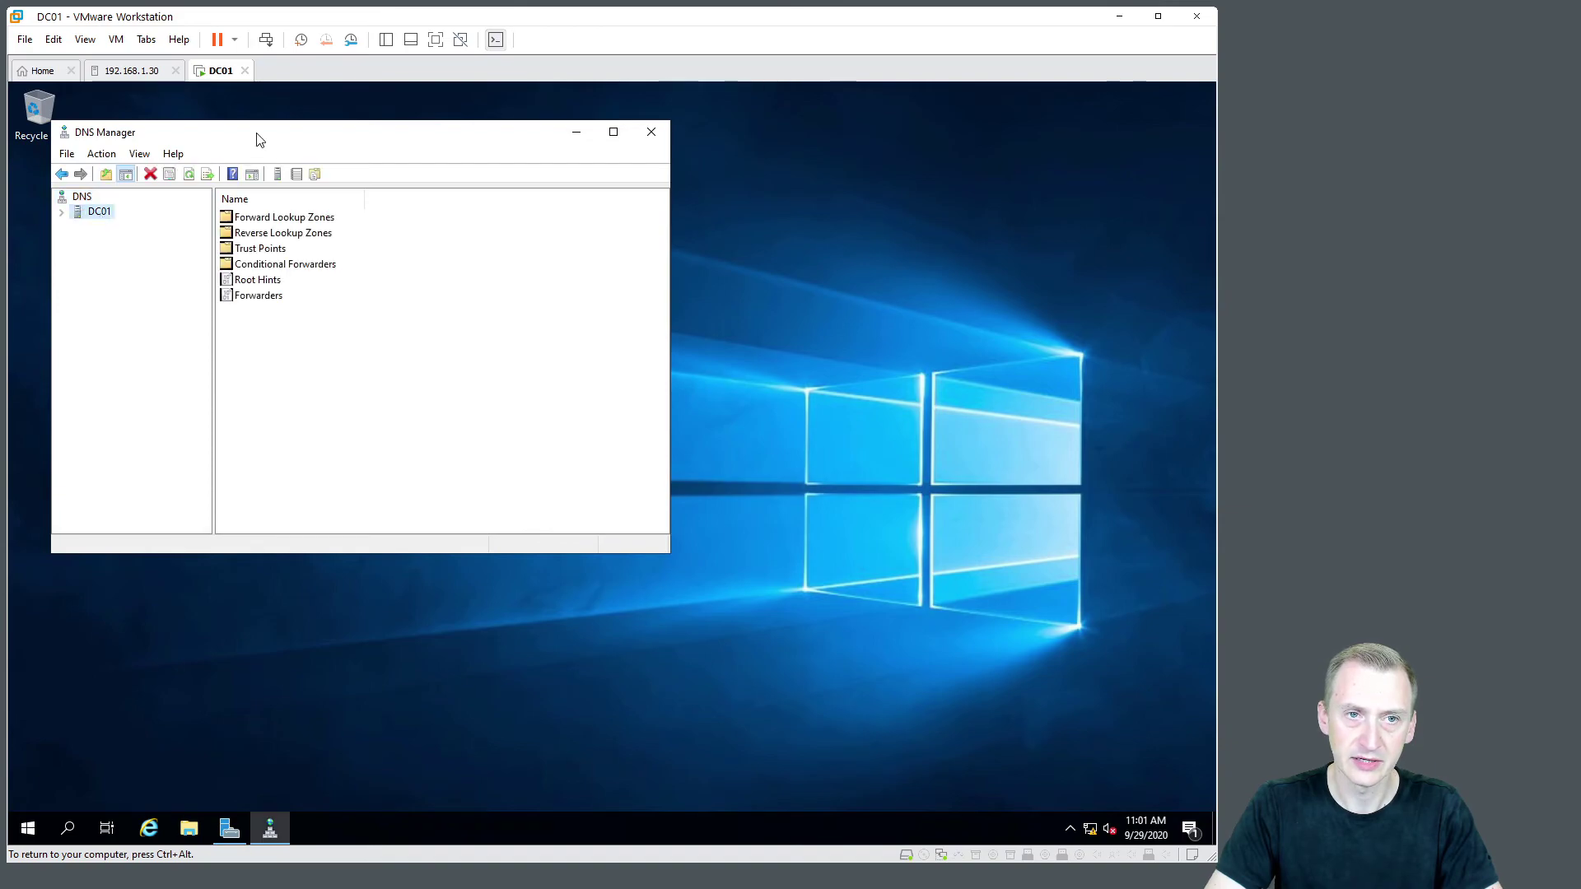
pyautogui.moveTo(259, 140); pyautogui.dragTo(453, 188)
pyautogui.doubleClick(456, 175)
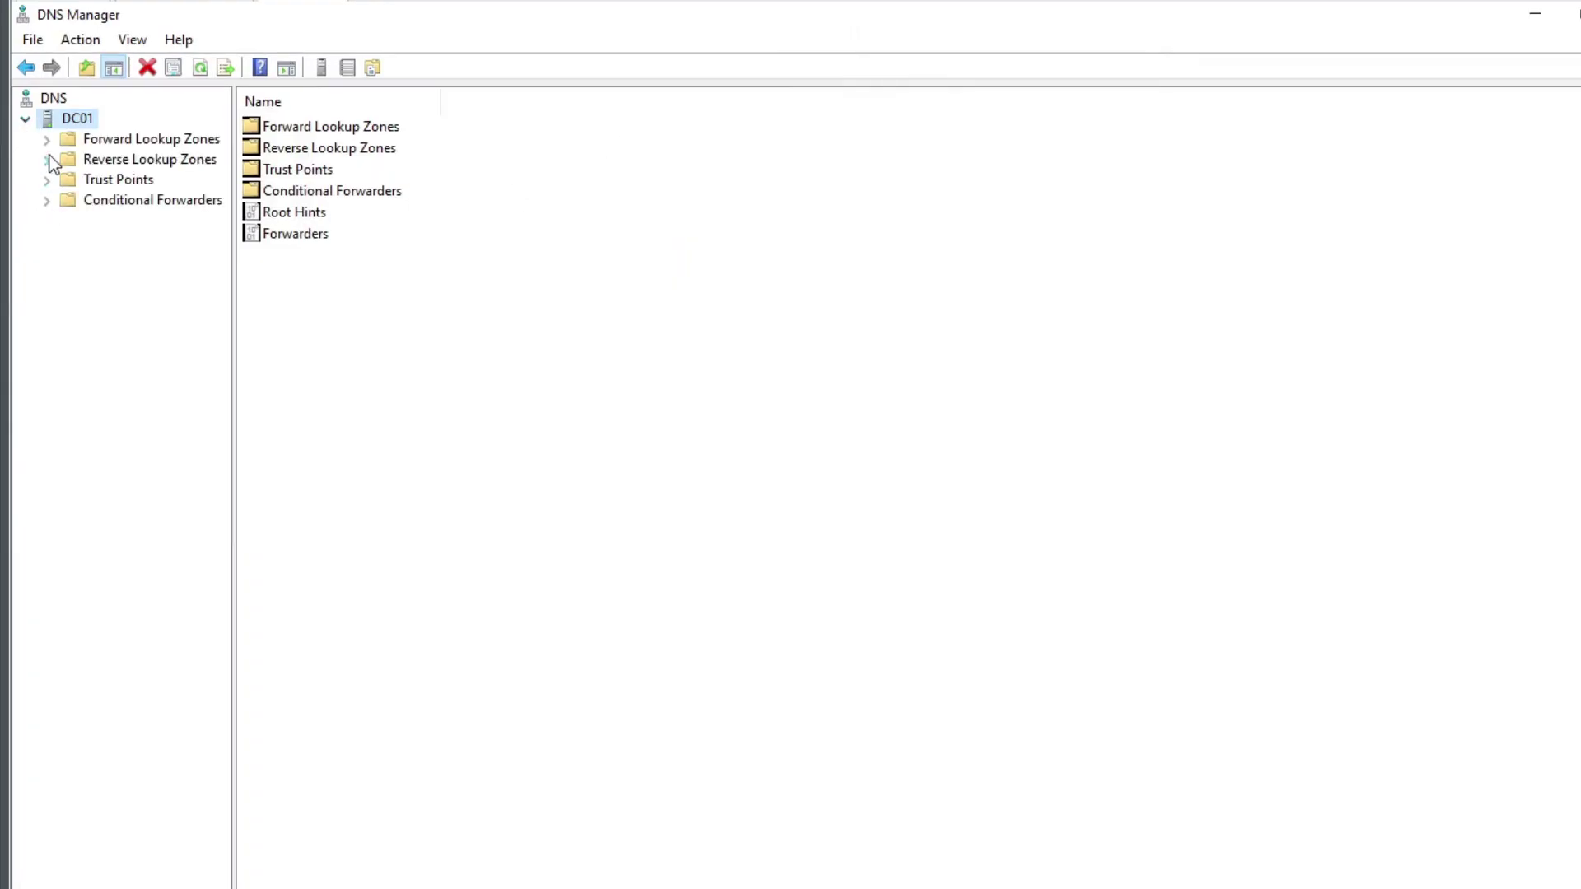
# Expand DC01's lookup zones and open haslund.lab to show the dc01 record at 192.168.1.51
pyautogui.click(50, 159)
pyautogui.click(46, 138)
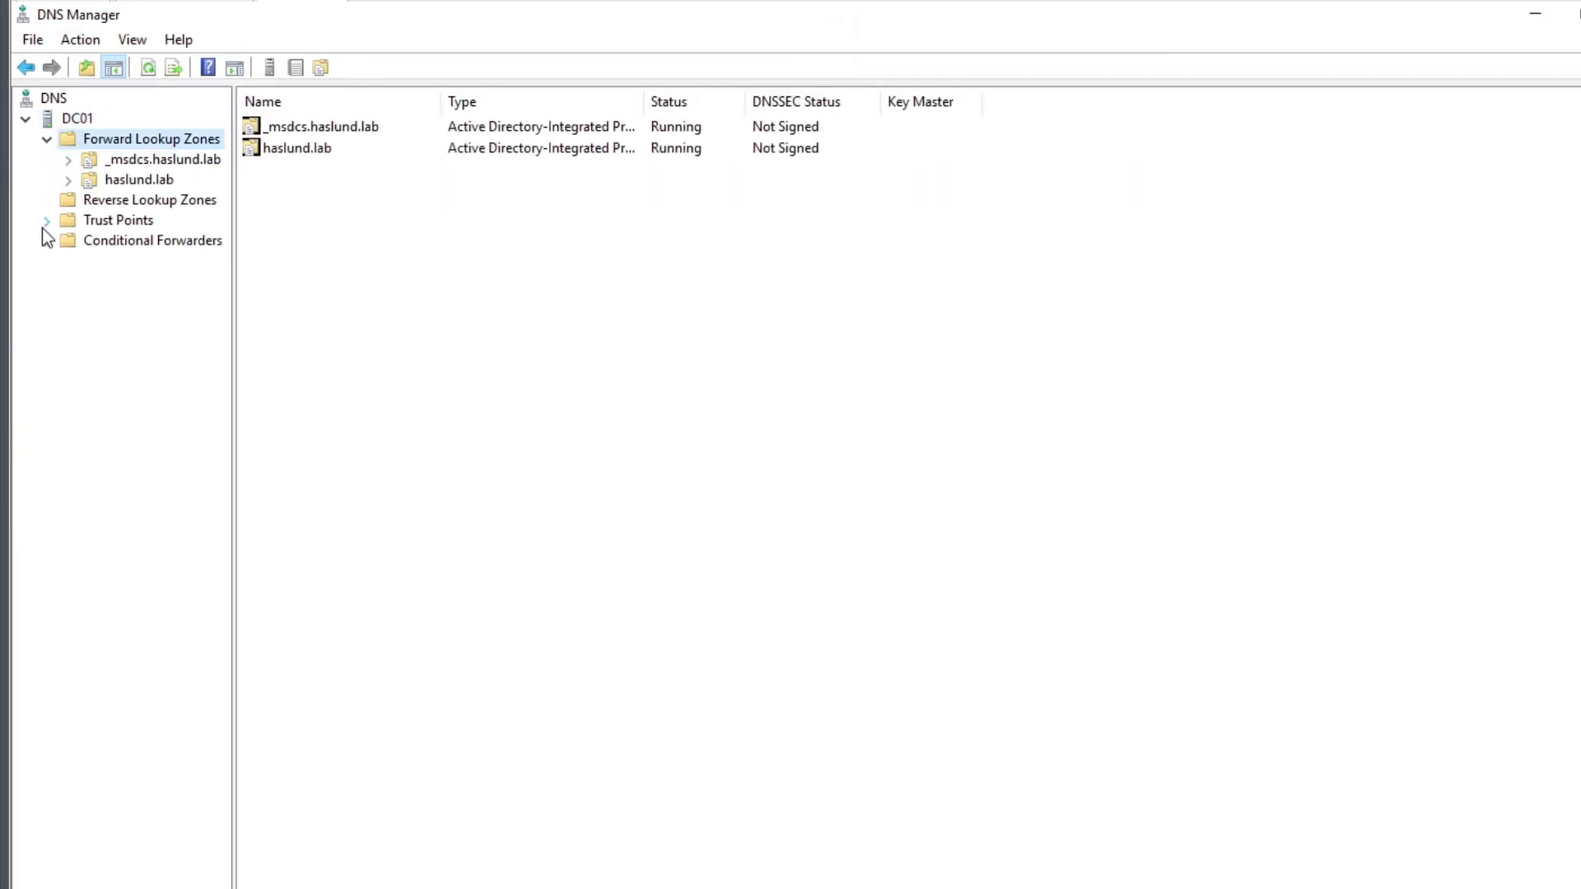
pyautogui.doubleClick(145, 182)
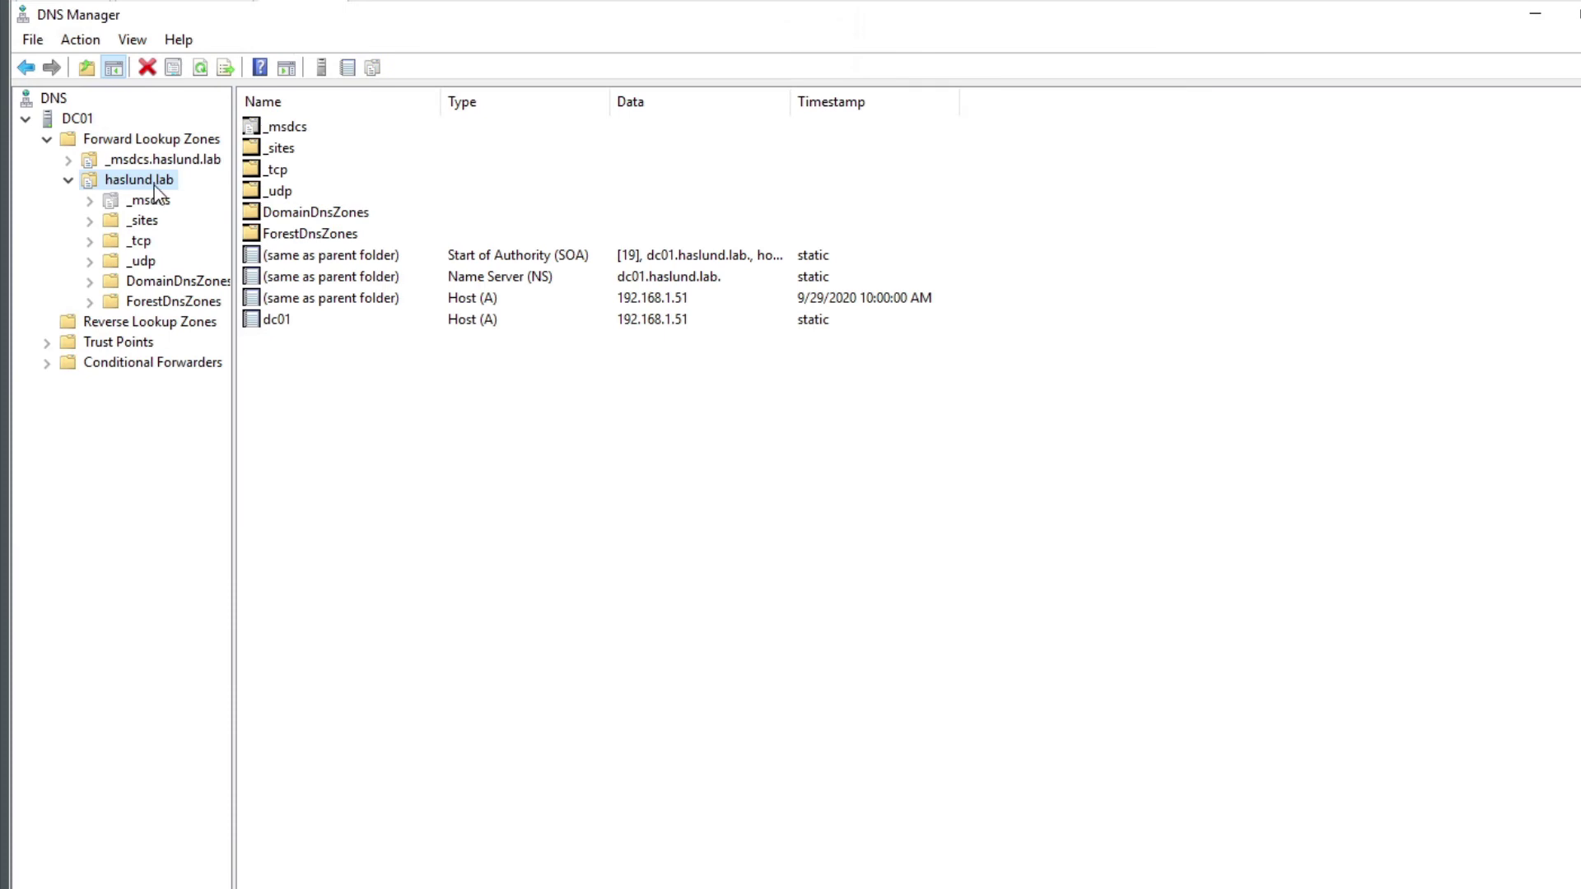
pyautogui.click(444, 321)
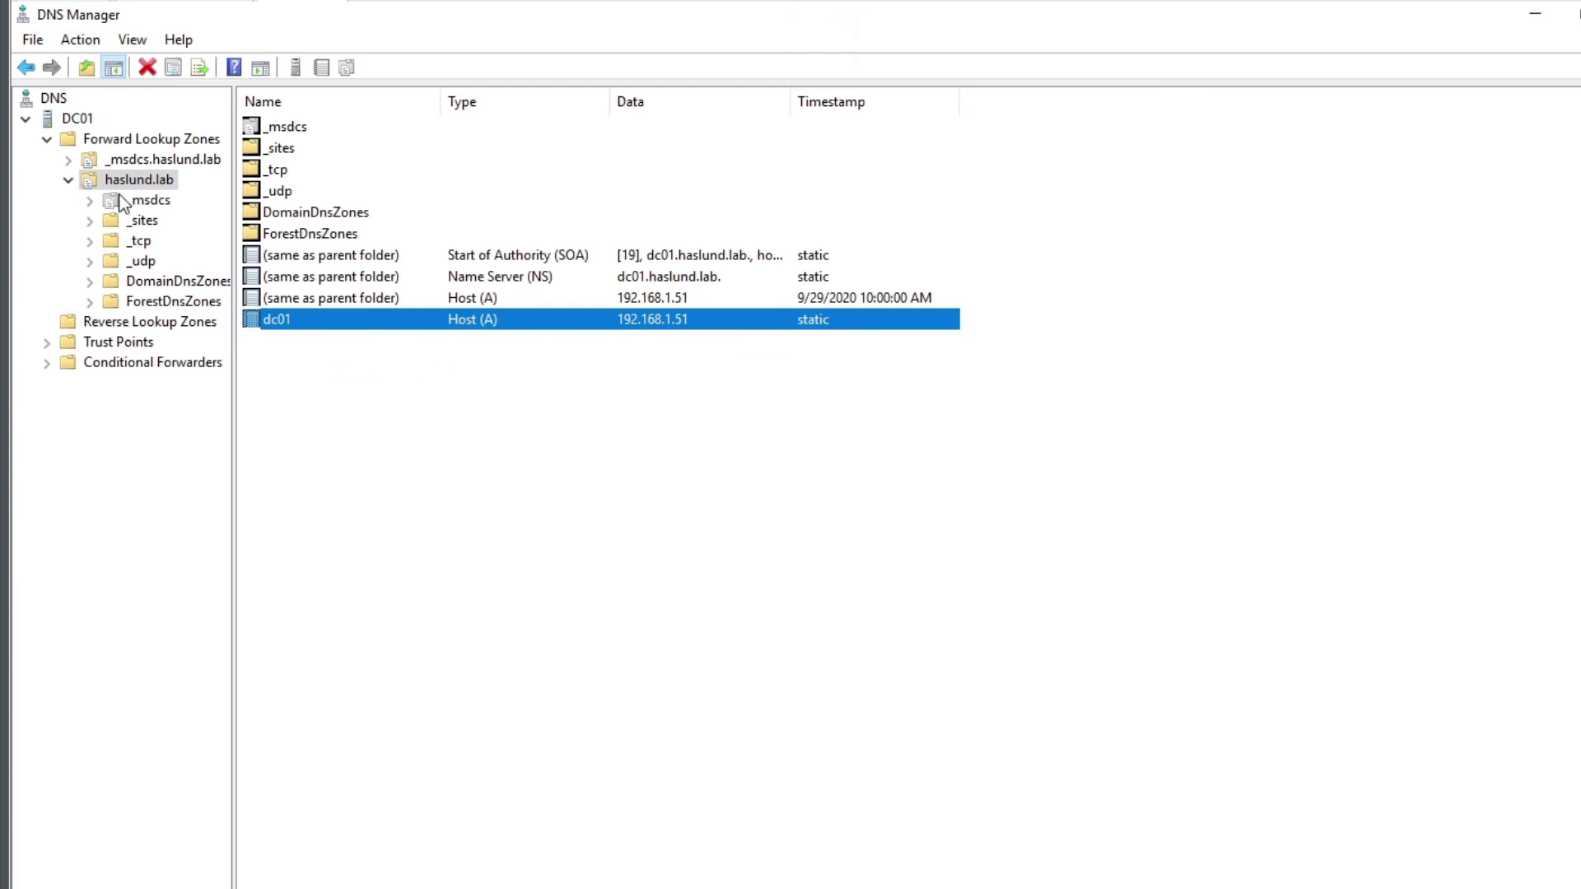
pyautogui.rightClick(140, 179)
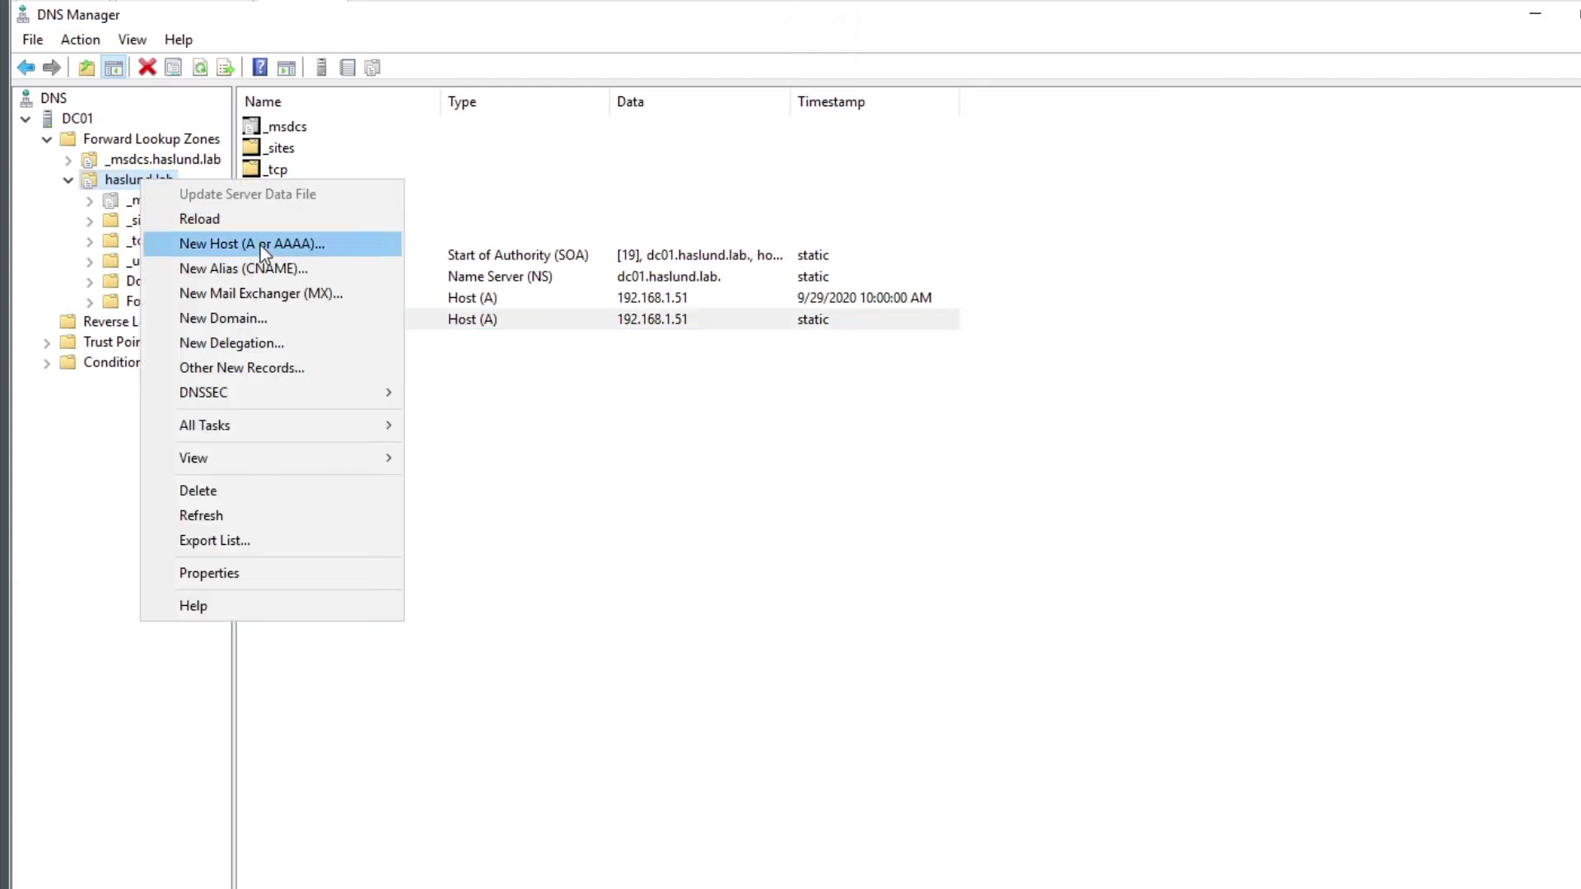
pyautogui.click(239, 240)
pyautogui.write('esx')
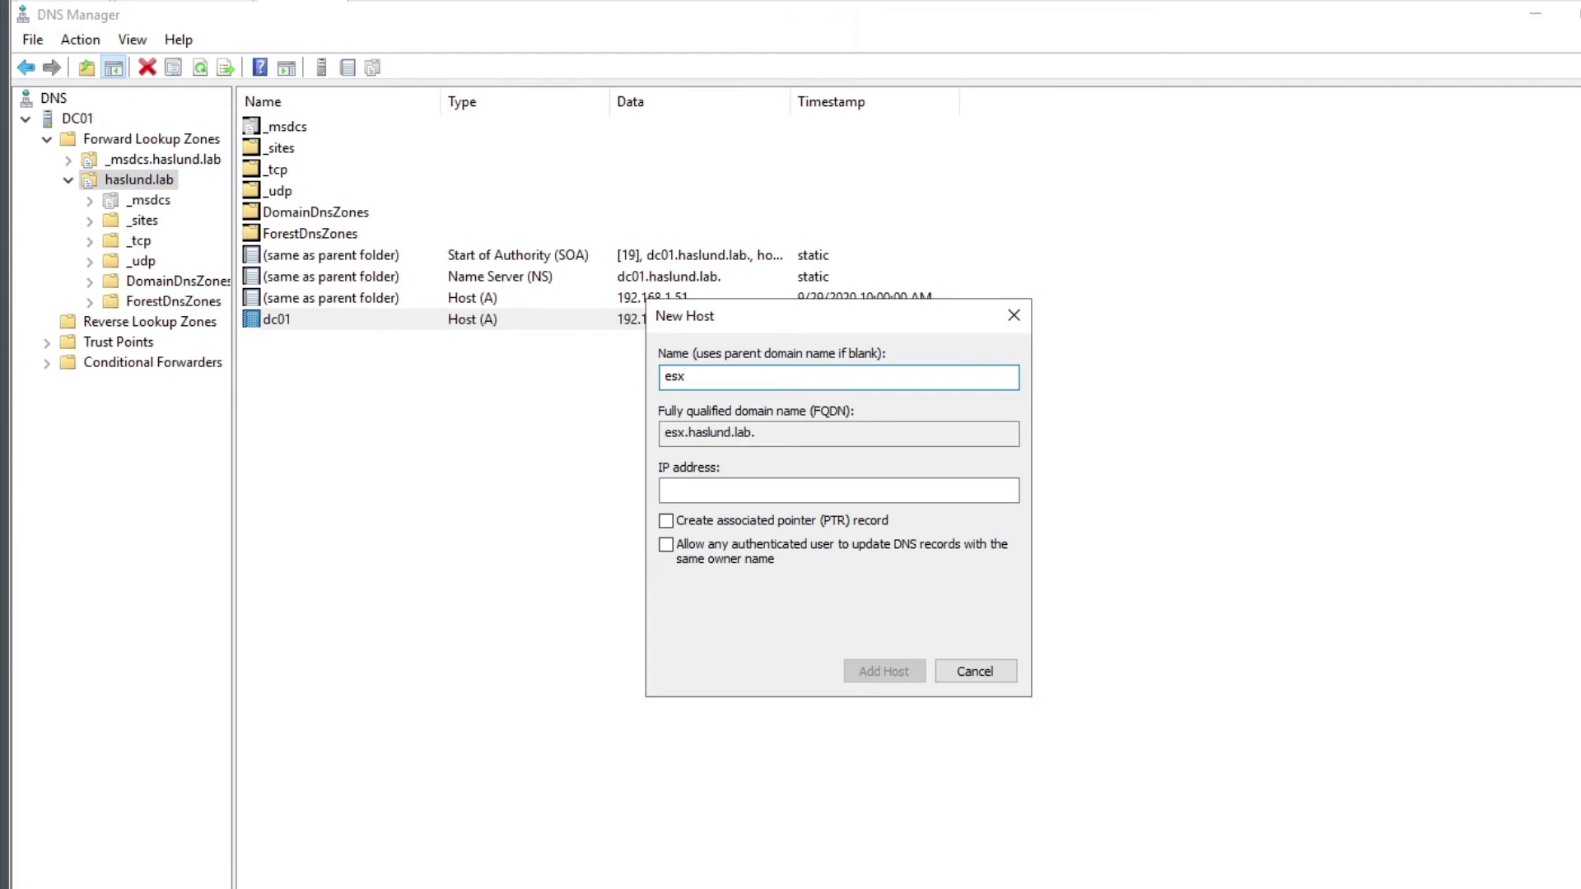
pyautogui.write('l0')
pyautogui.write('/')
pyautogui.write('01')
pyautogui.click(666, 490)
pyautogui.write('192.168')
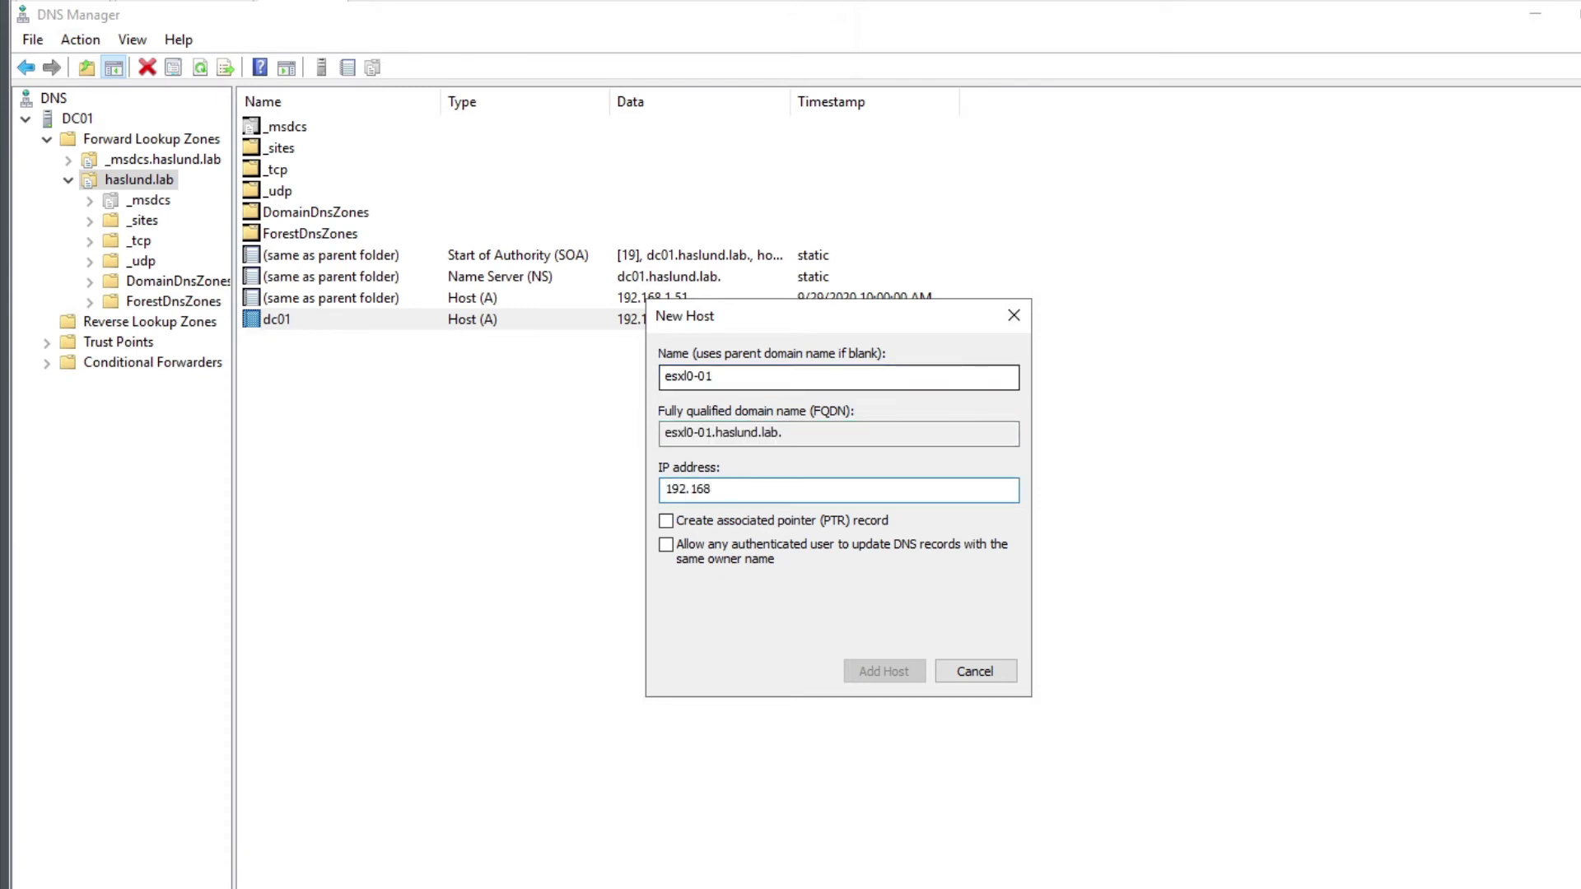
pyautogui.write('.1.30')
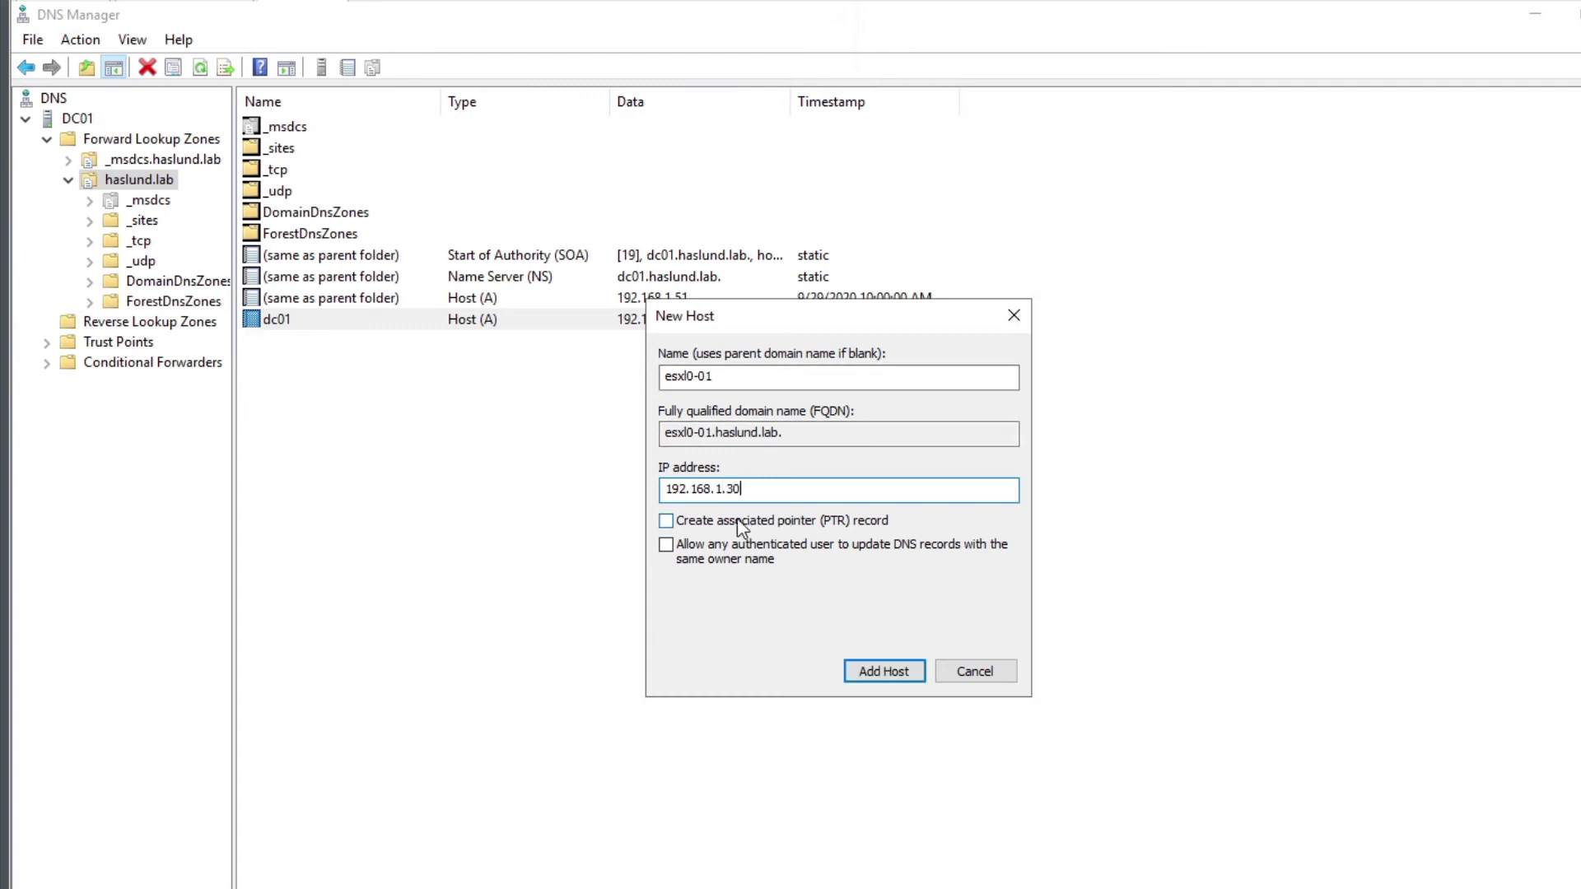
pyautogui.click(867, 528)
pyautogui.click(867, 528)
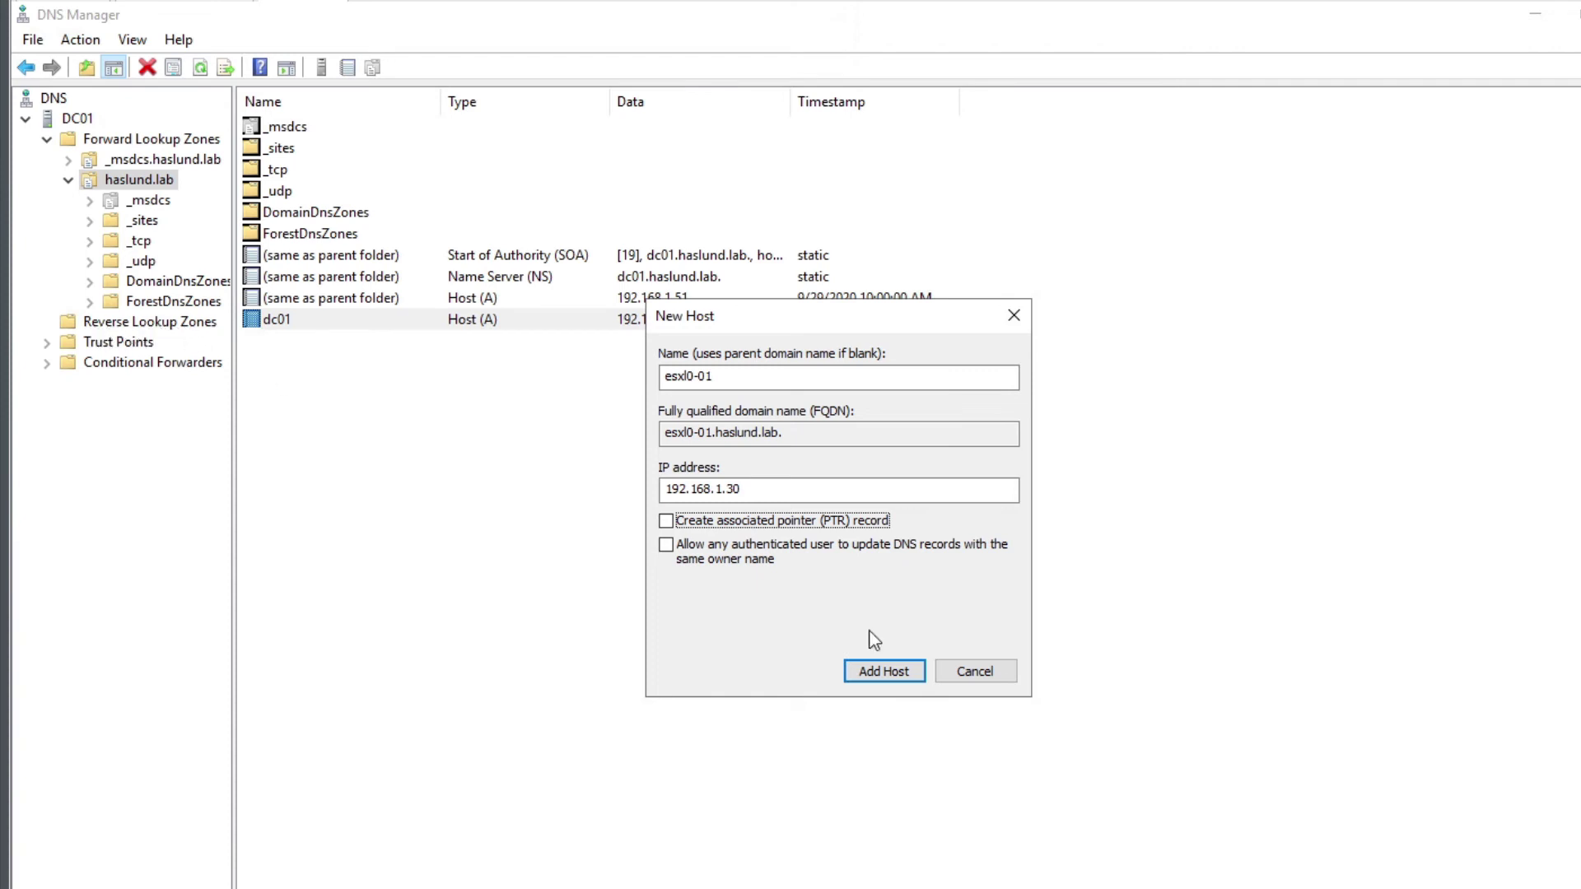
pyautogui.click(976, 671)
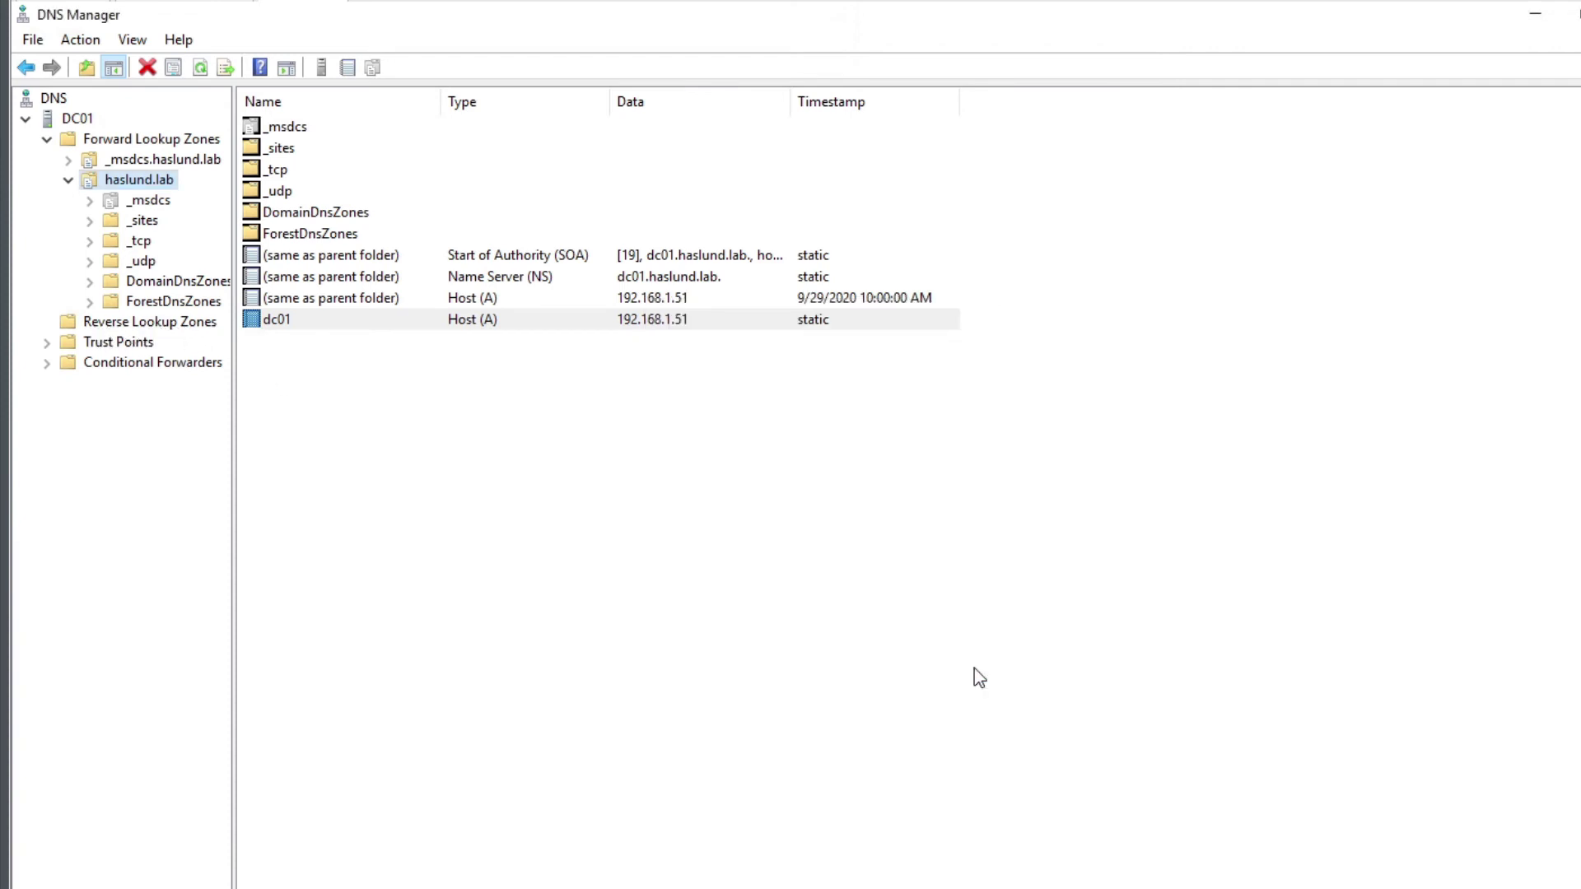
# Start a new Active Directory-stored primary reverse zone replicated to all forest DNS servers
pyautogui.click(132, 324)
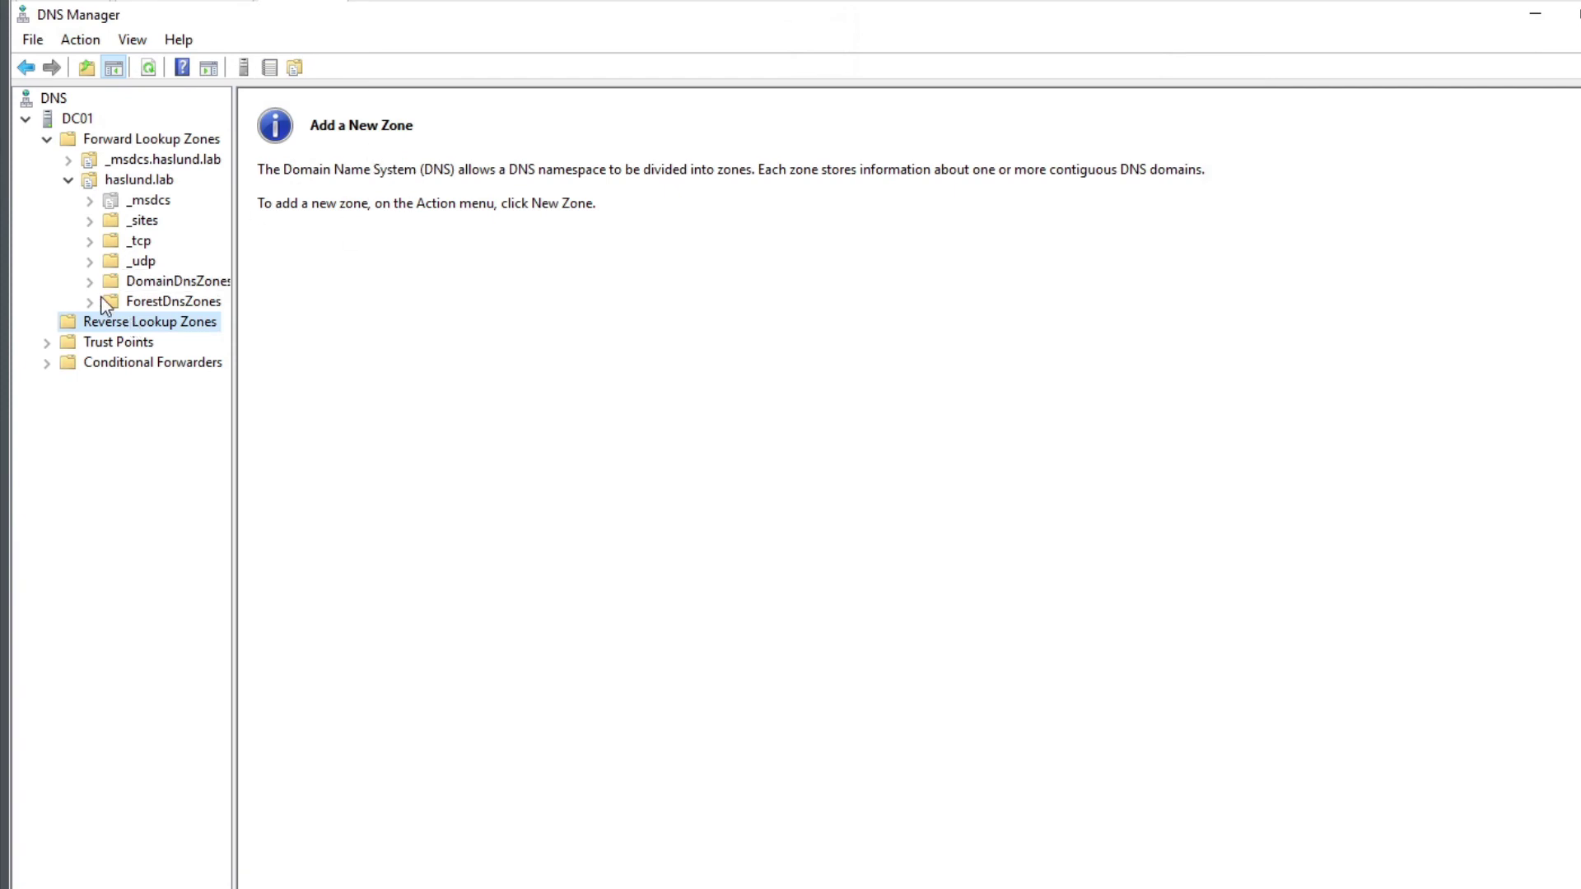
pyautogui.rightClick(130, 323)
pyautogui.click(183, 335)
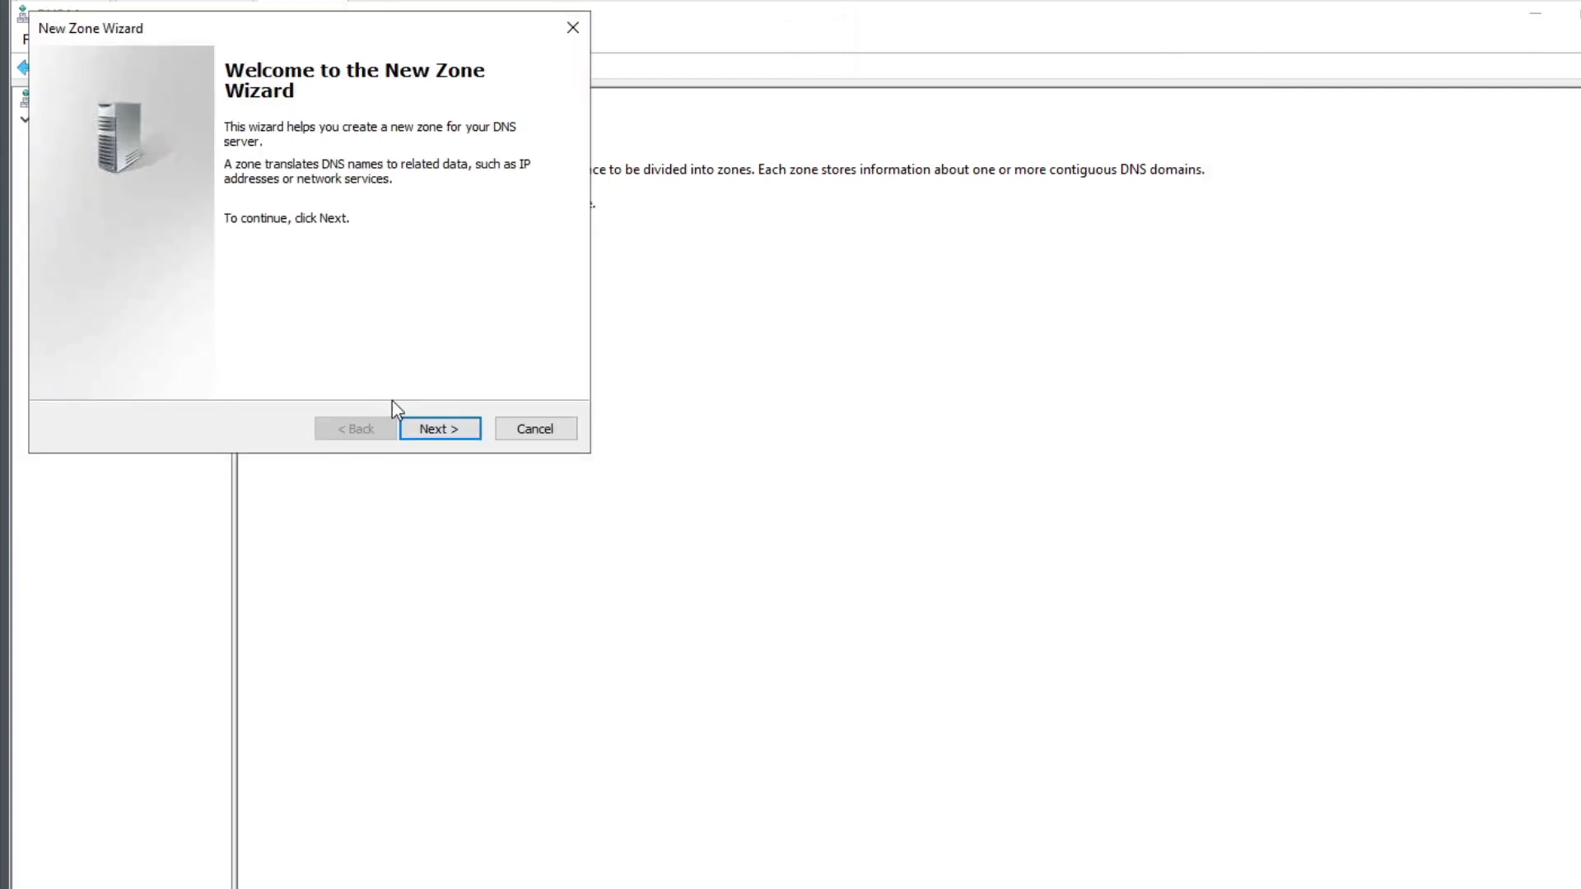
pyautogui.click(429, 435)
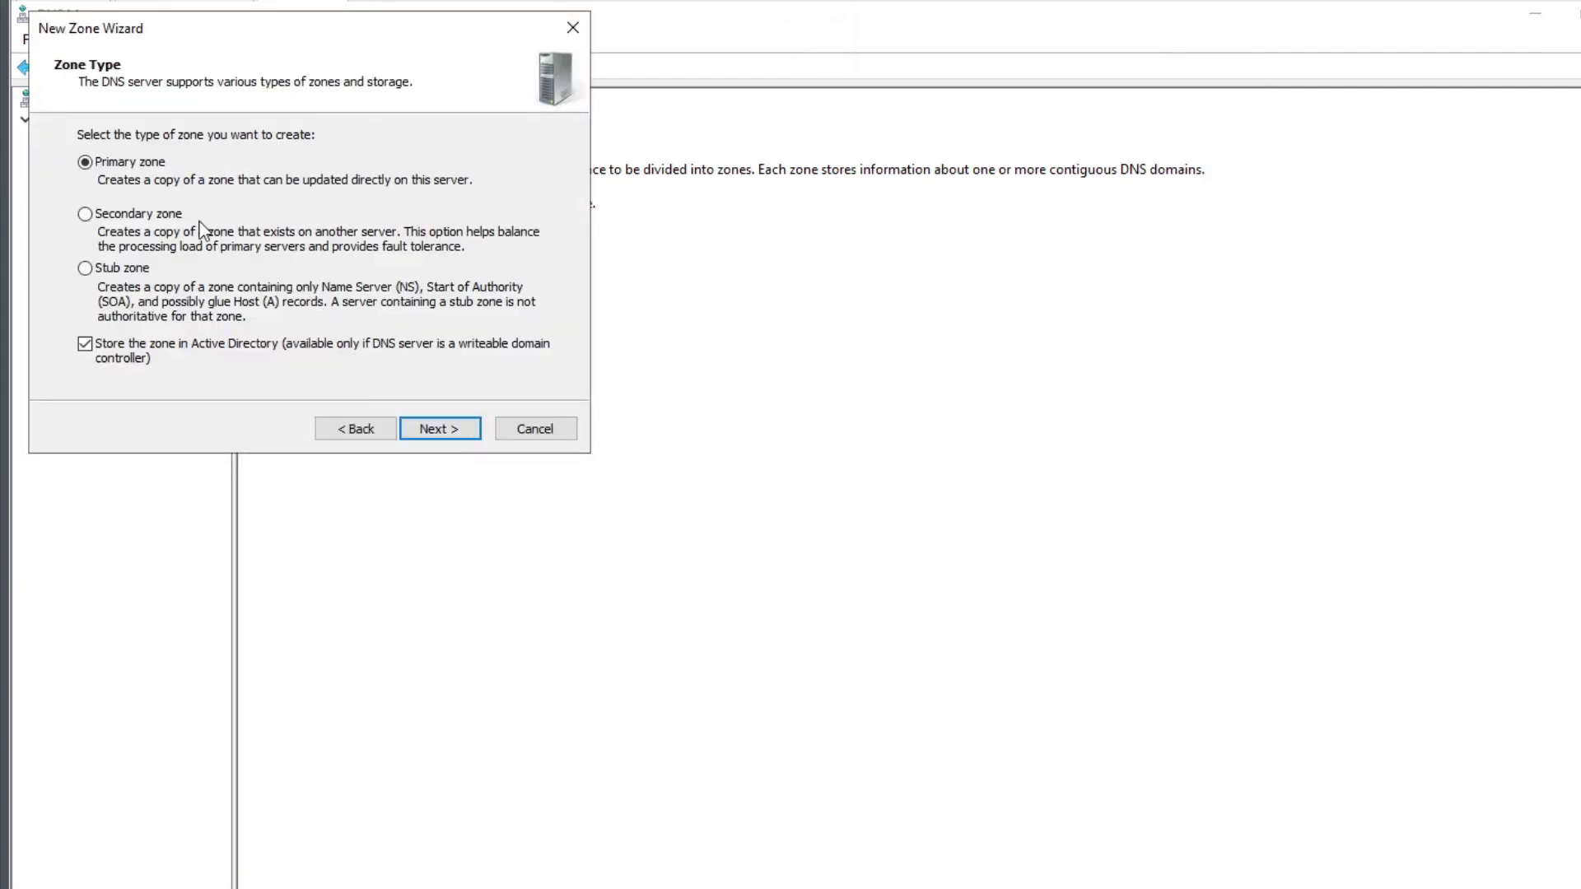
pyautogui.click(456, 436)
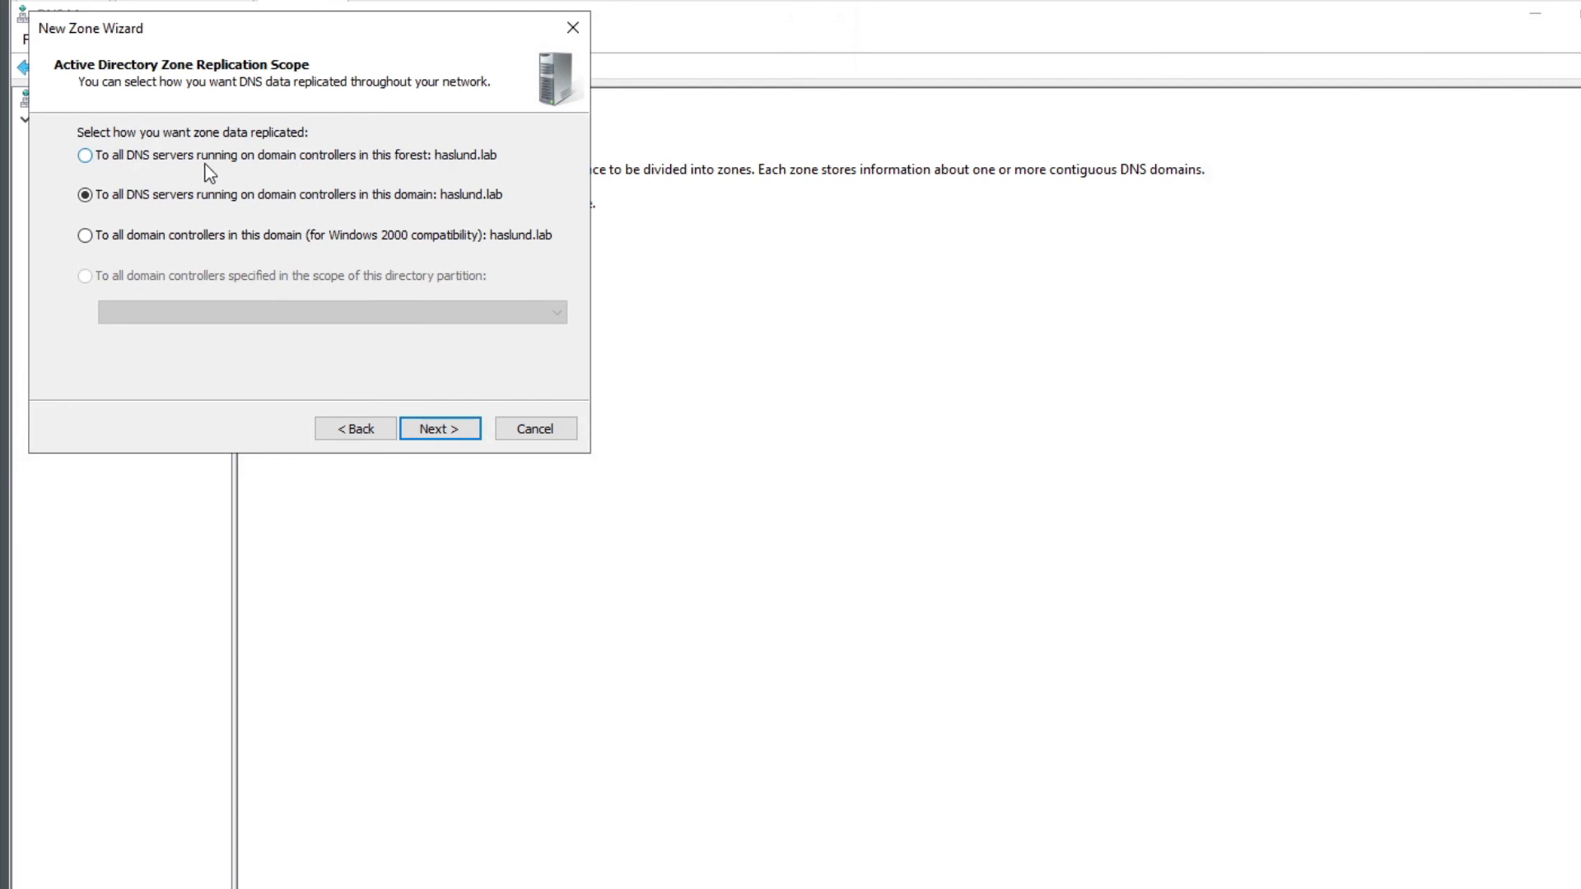
pyautogui.click(364, 161)
# Create the IPv4 reverse zone for network ID 192.168.1 (1.168.192.in-addr.arpa)
pyautogui.click(436, 431)
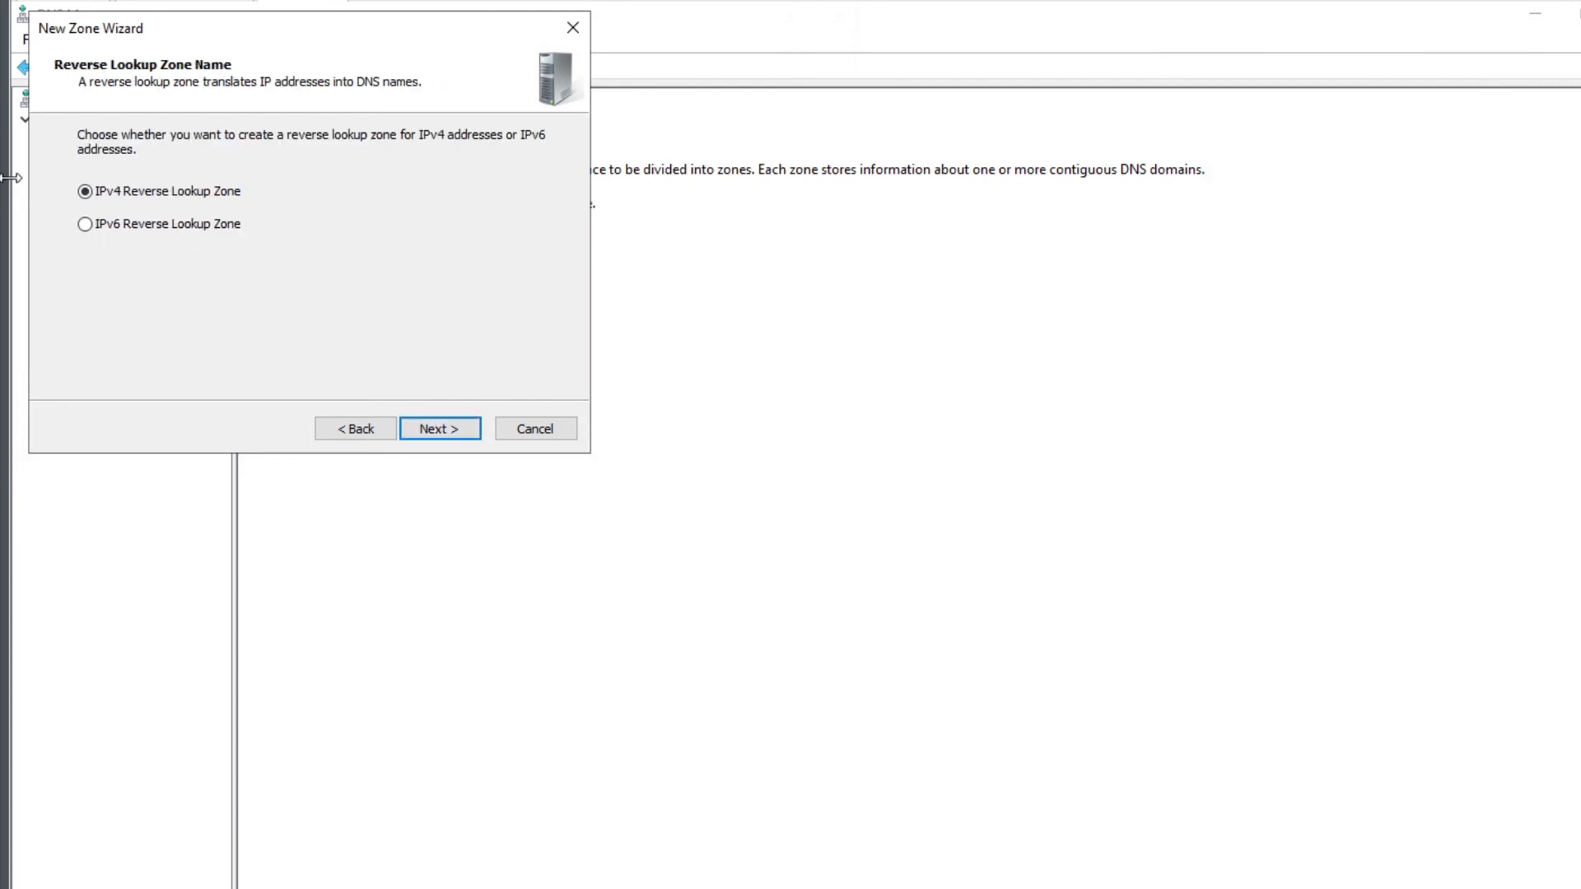
pyautogui.click(417, 429)
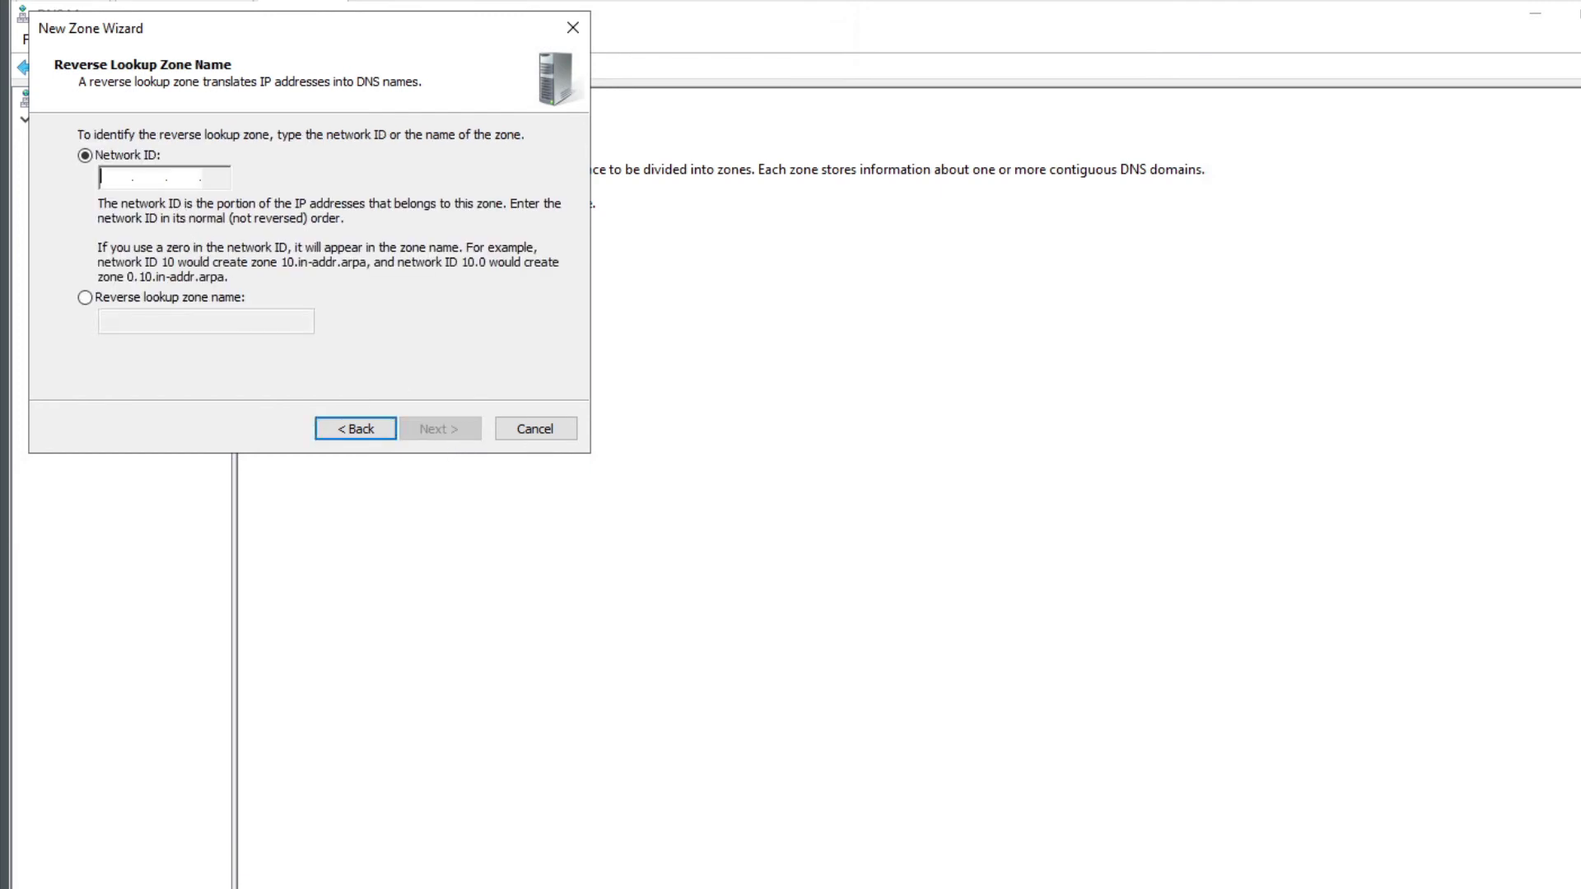
pyautogui.write('192.168.')
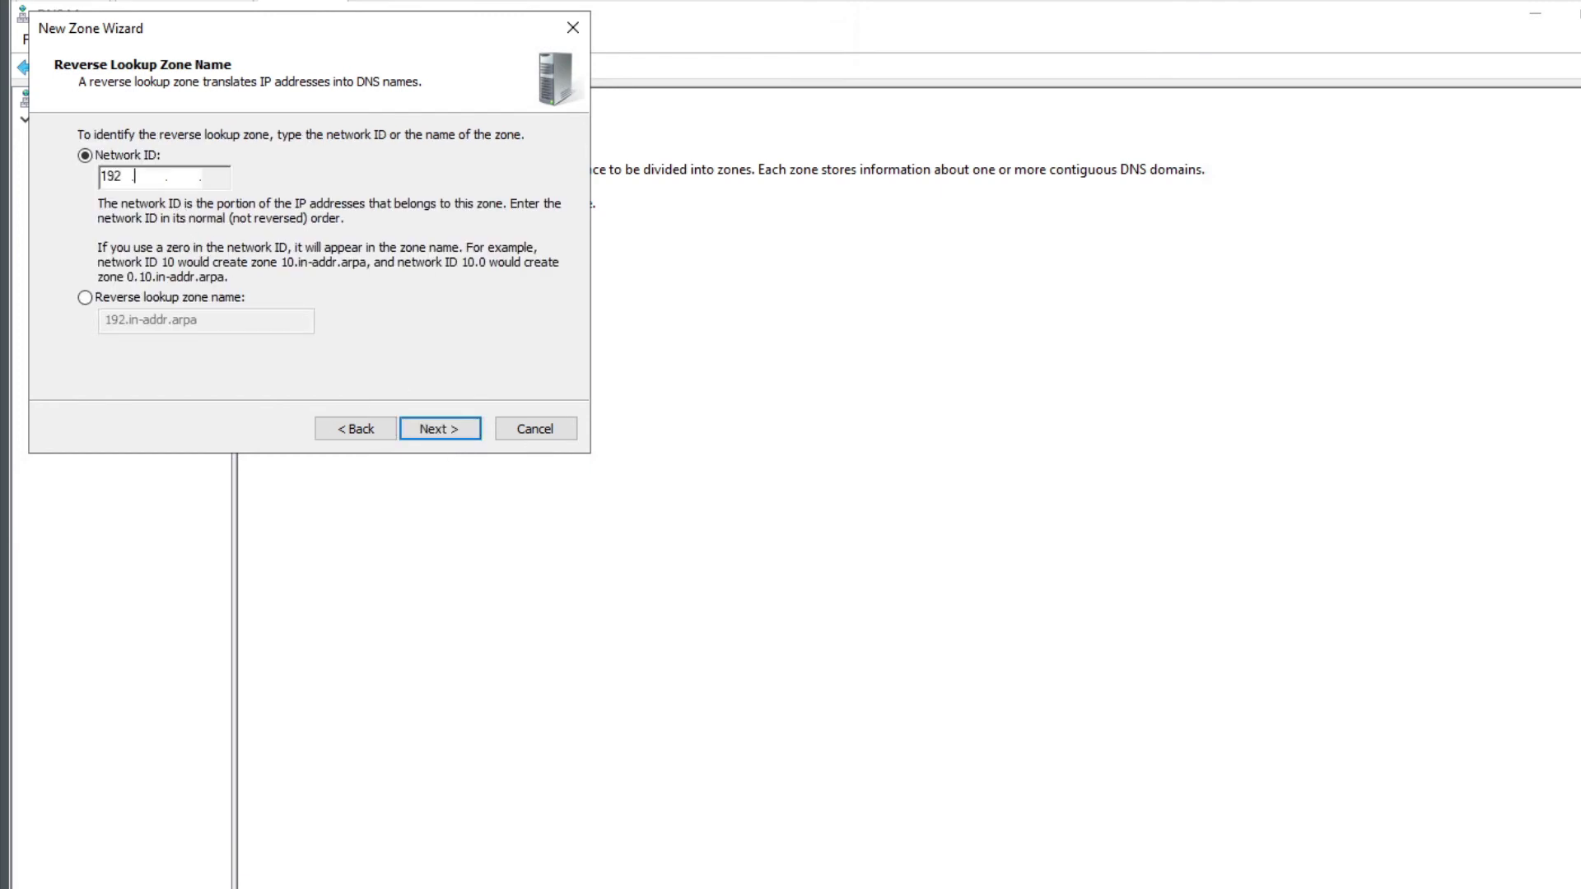
pyautogui.write('1')
pyautogui.click(442, 422)
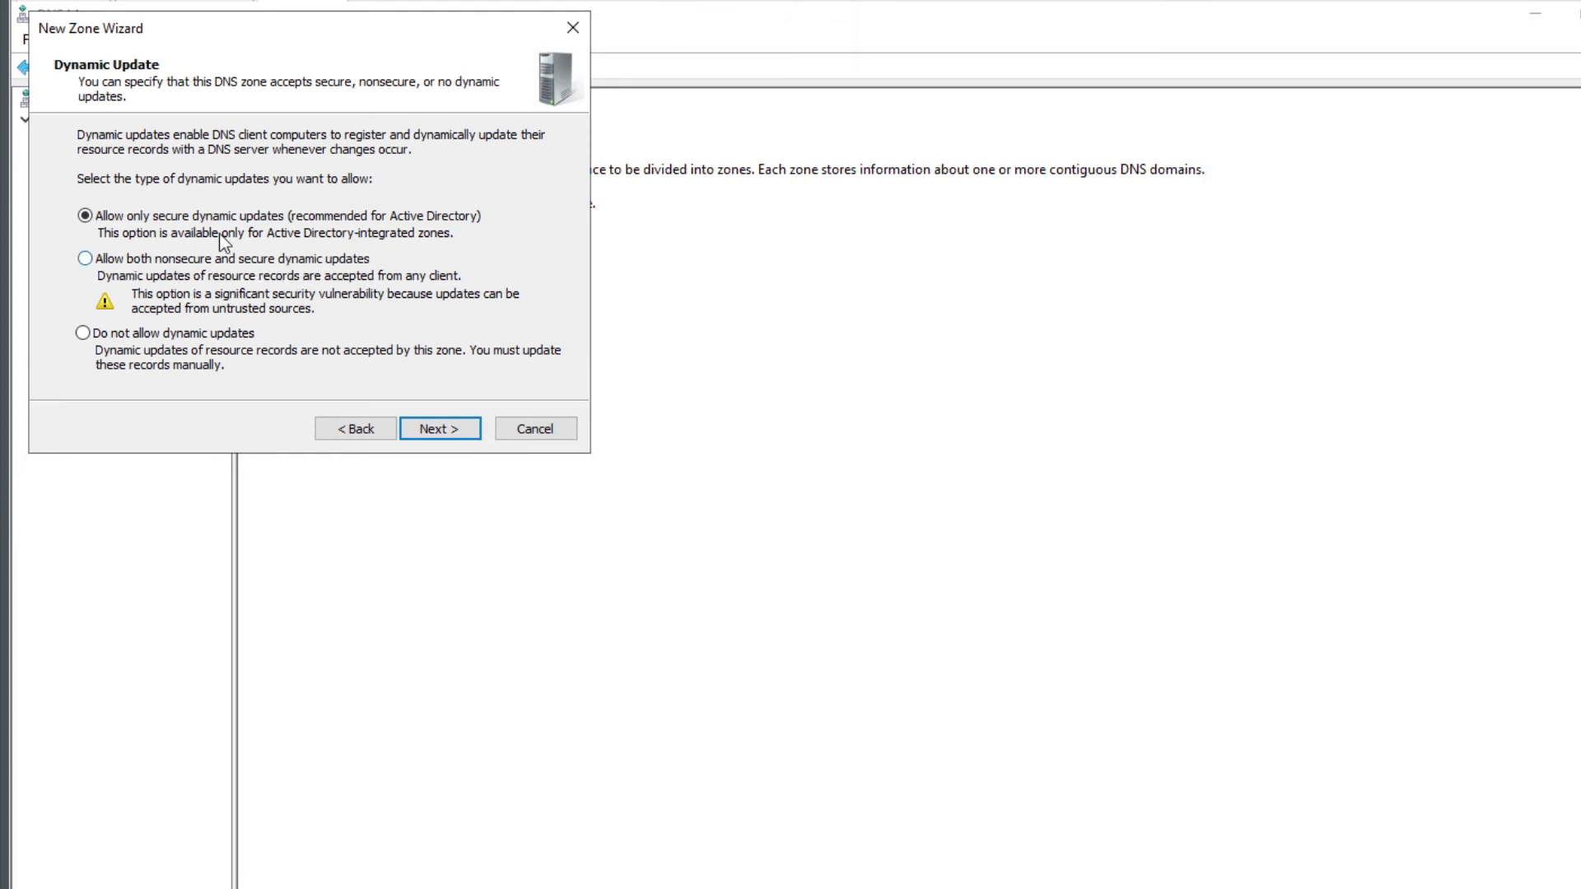
pyautogui.click(436, 429)
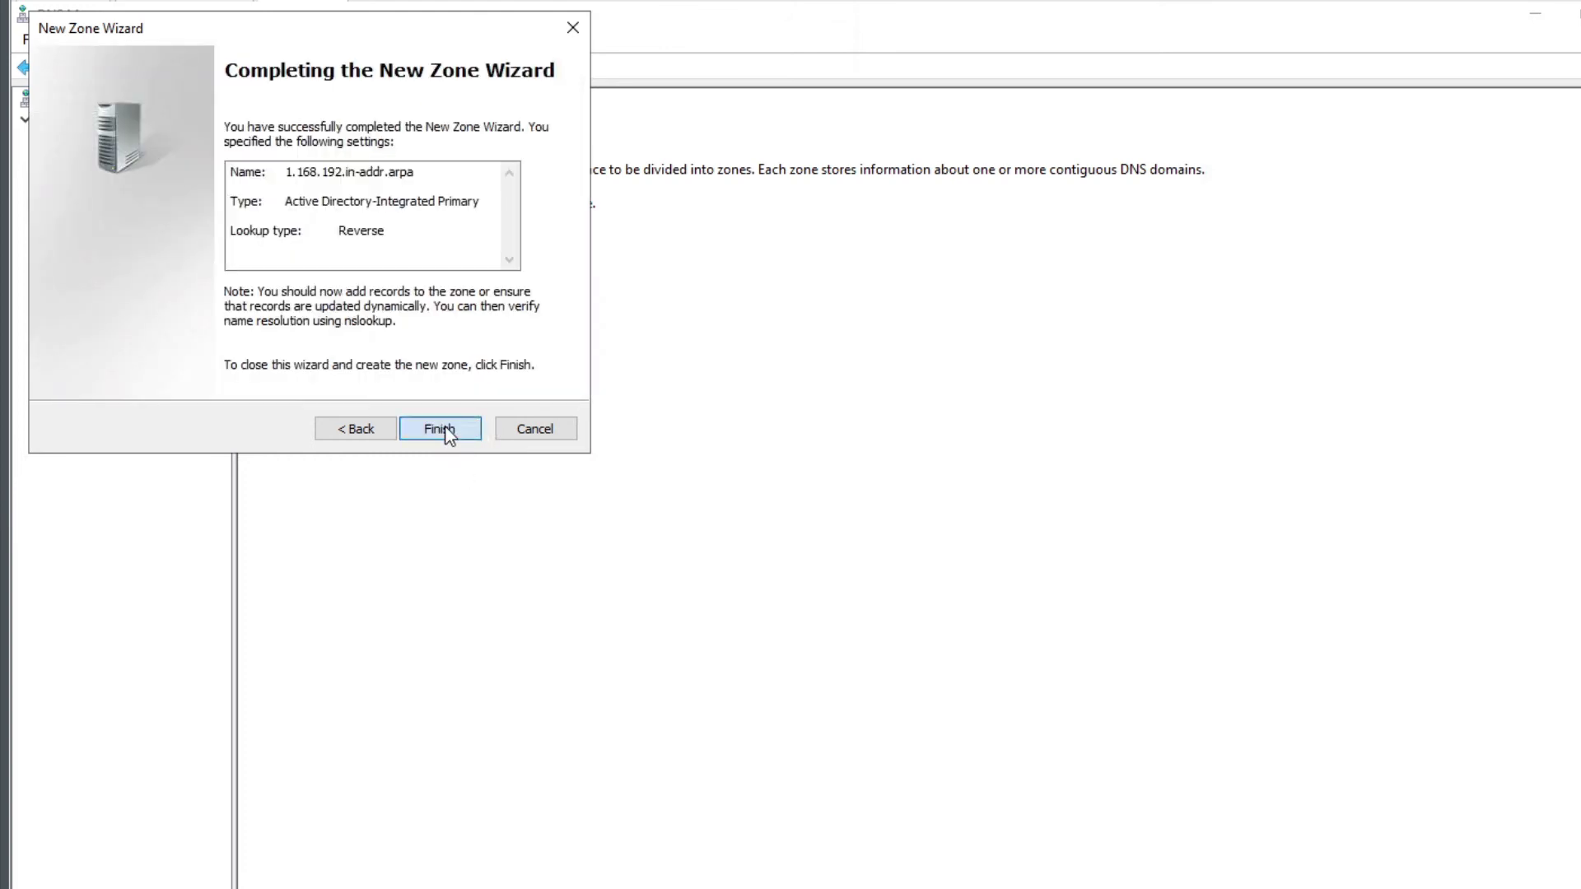
pyautogui.click(451, 431)
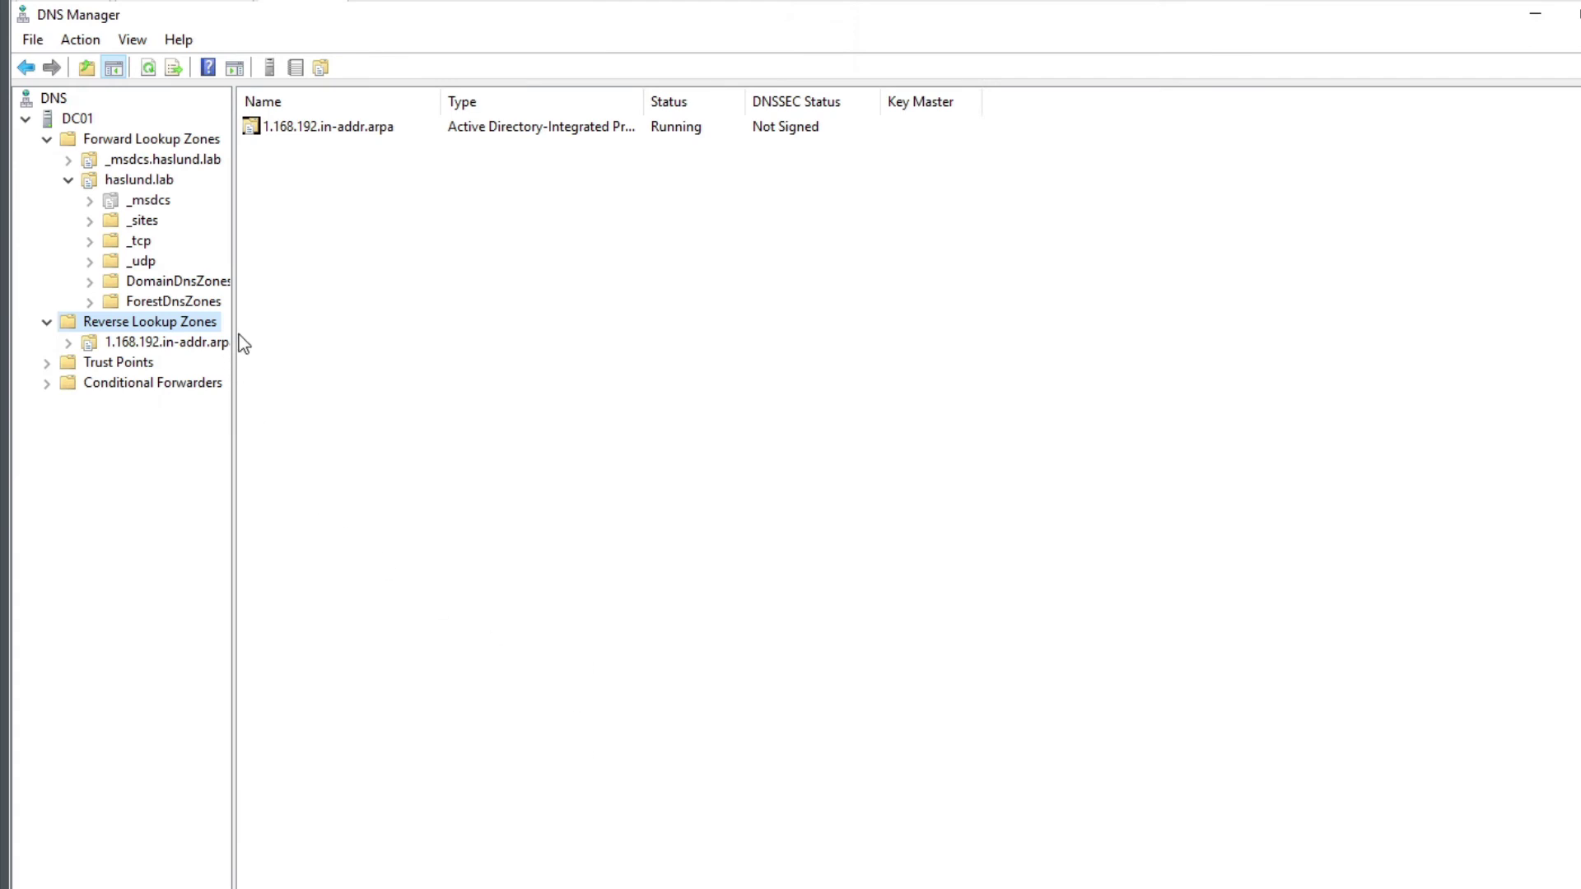
# Widen the DNS tree pane so zone names show fully, then select the haslund.lab zone
pyautogui.moveTo(236, 329); pyautogui.dragTo(261, 326)
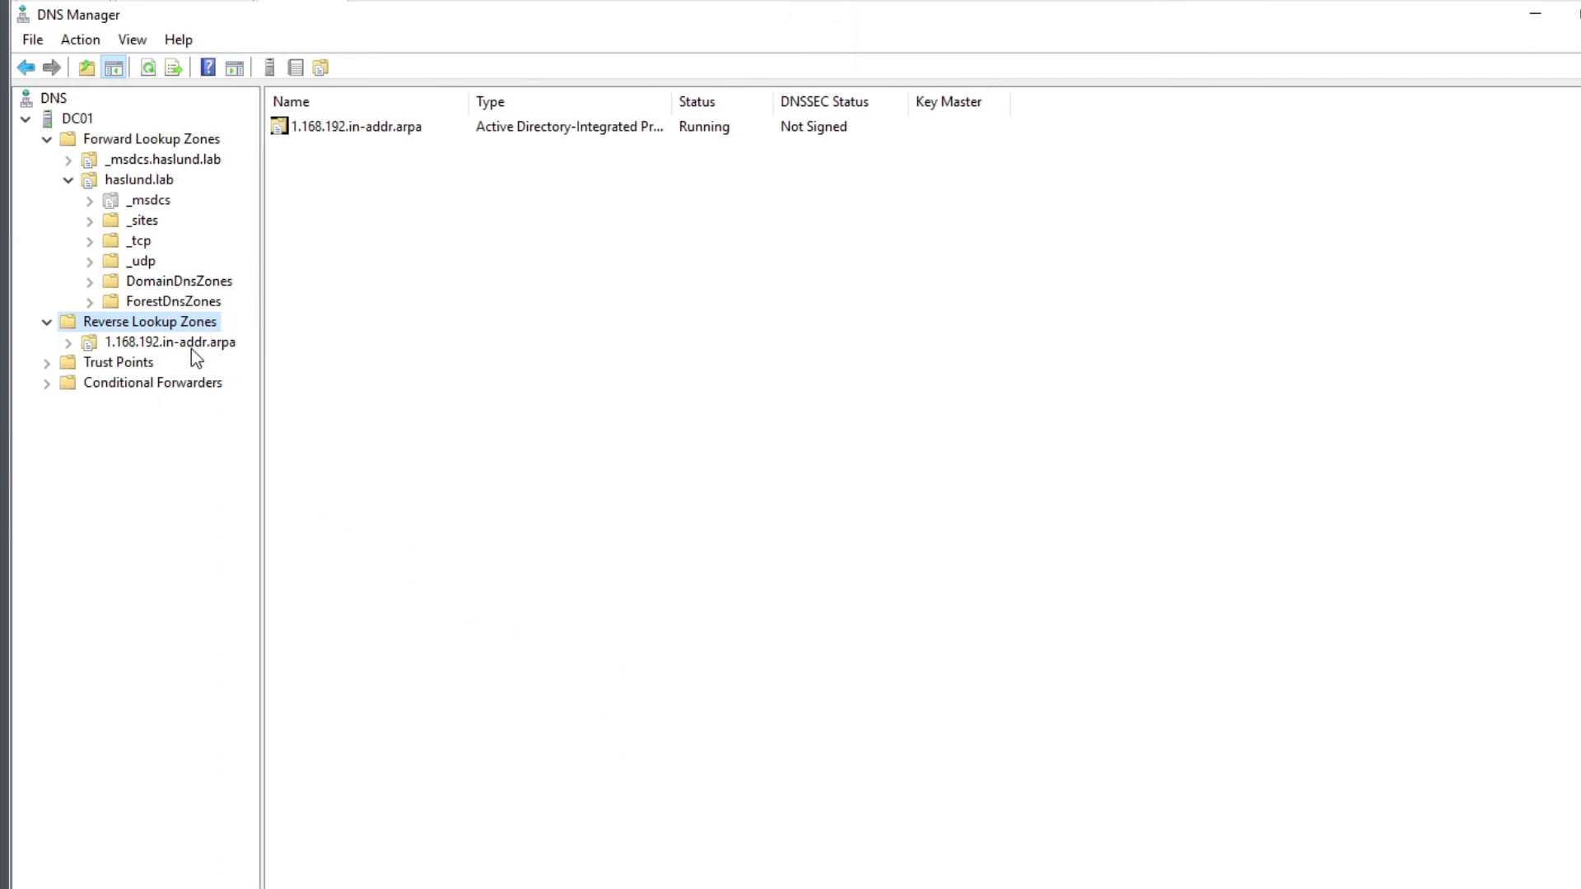
pyautogui.rightClick(173, 326)
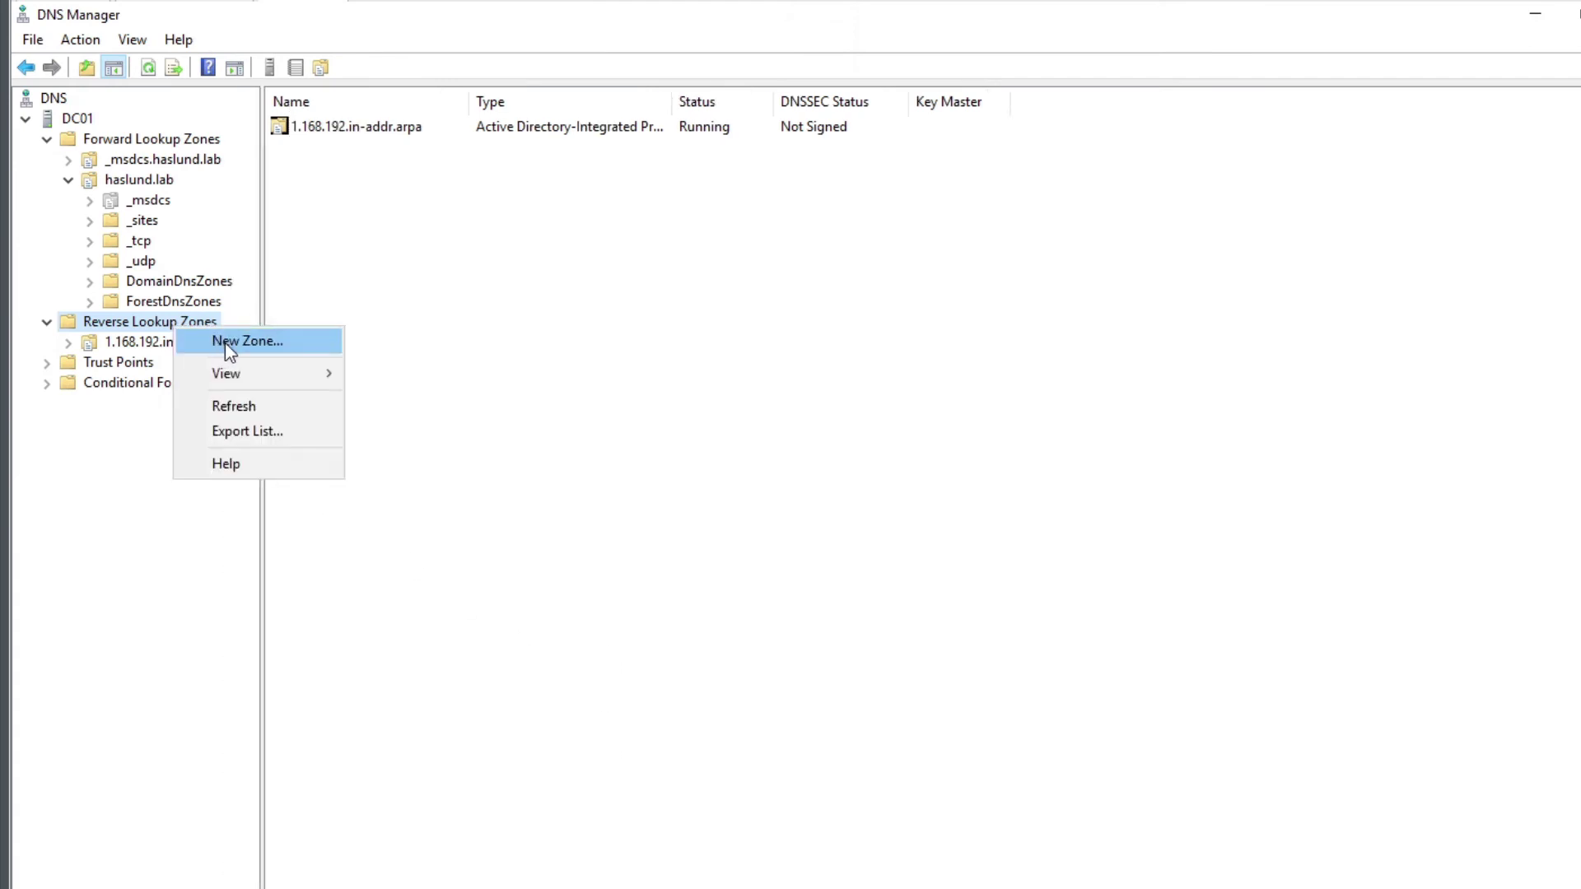
pyautogui.click(511, 446)
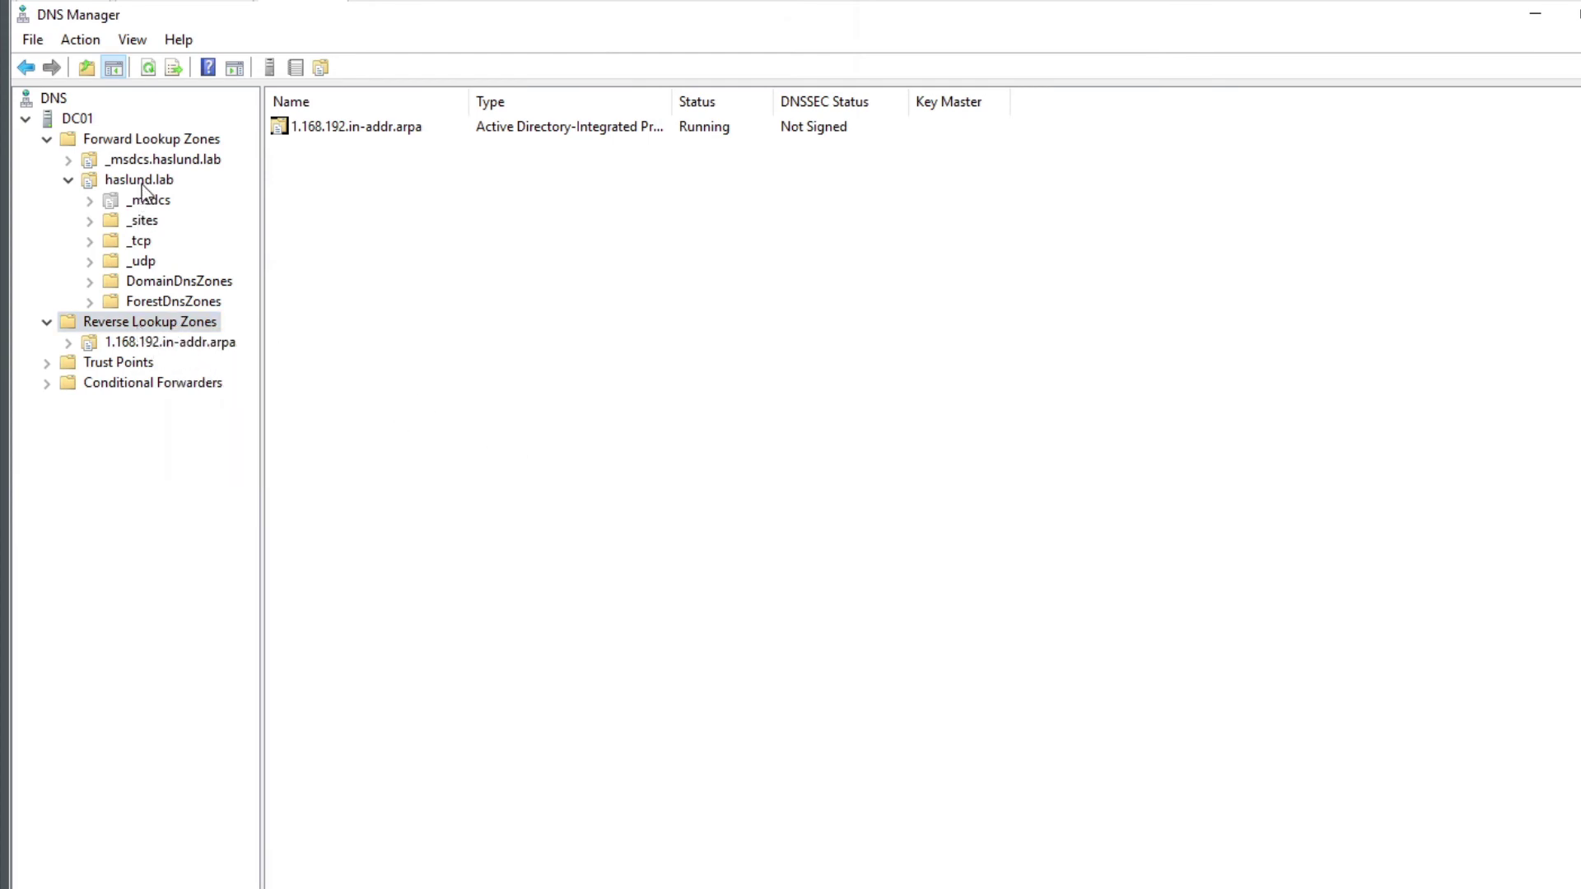
pyautogui.click(136, 324)
pyautogui.click(125, 179)
# Add host esxl0-01 at 192.168.1.30 to haslund.lab with a matching PTR record
pyautogui.rightClick(377, 374)
pyautogui.click(476, 439)
pyautogui.write('esxl0-01')
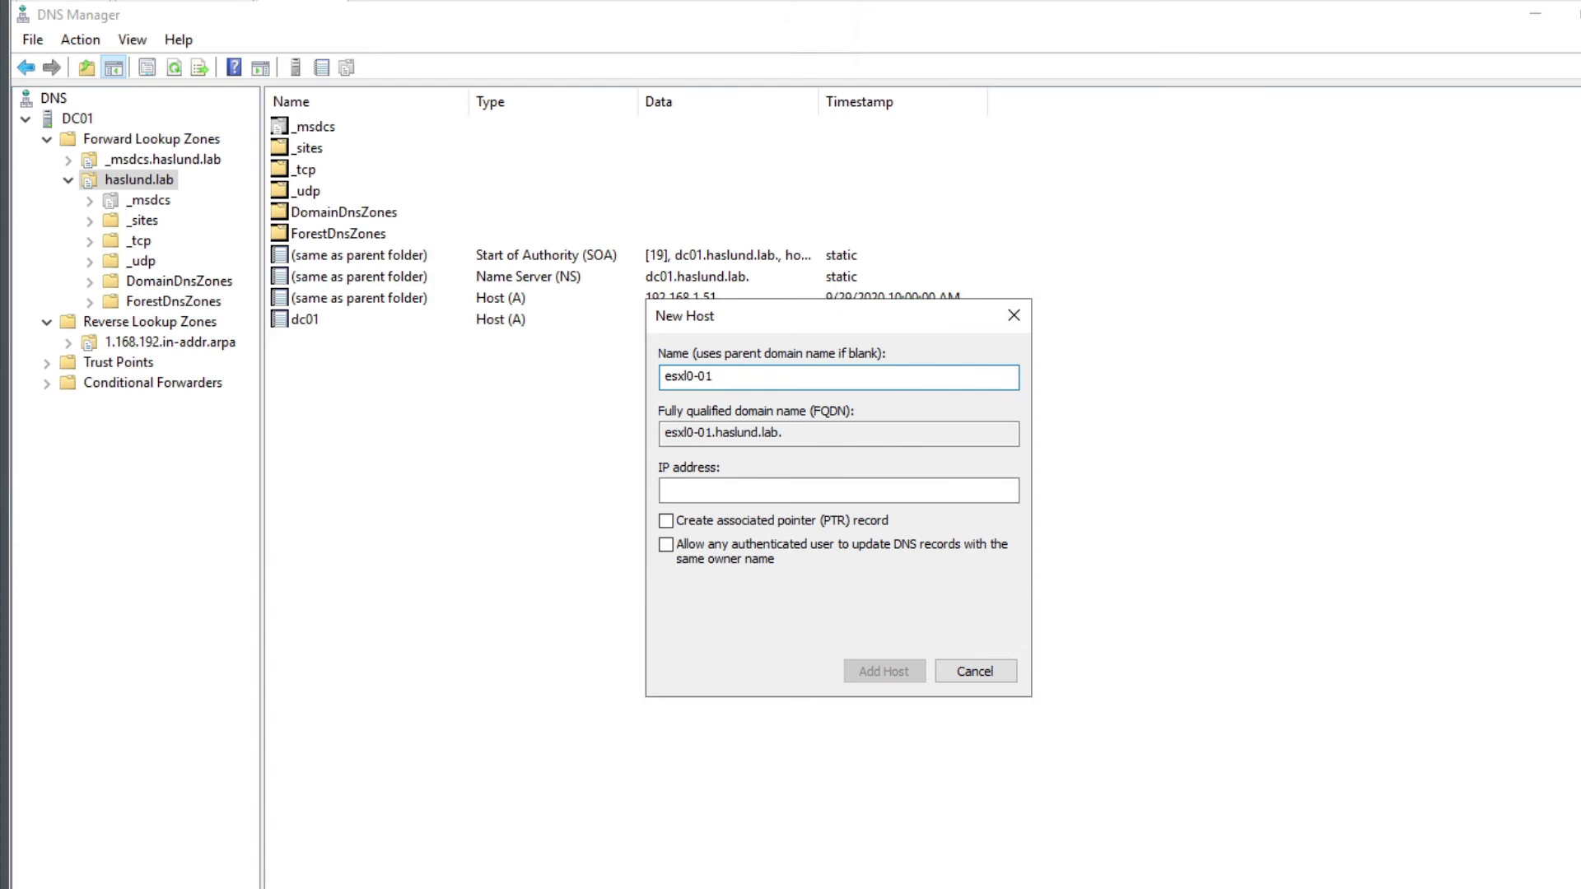
pyautogui.press('Tab')
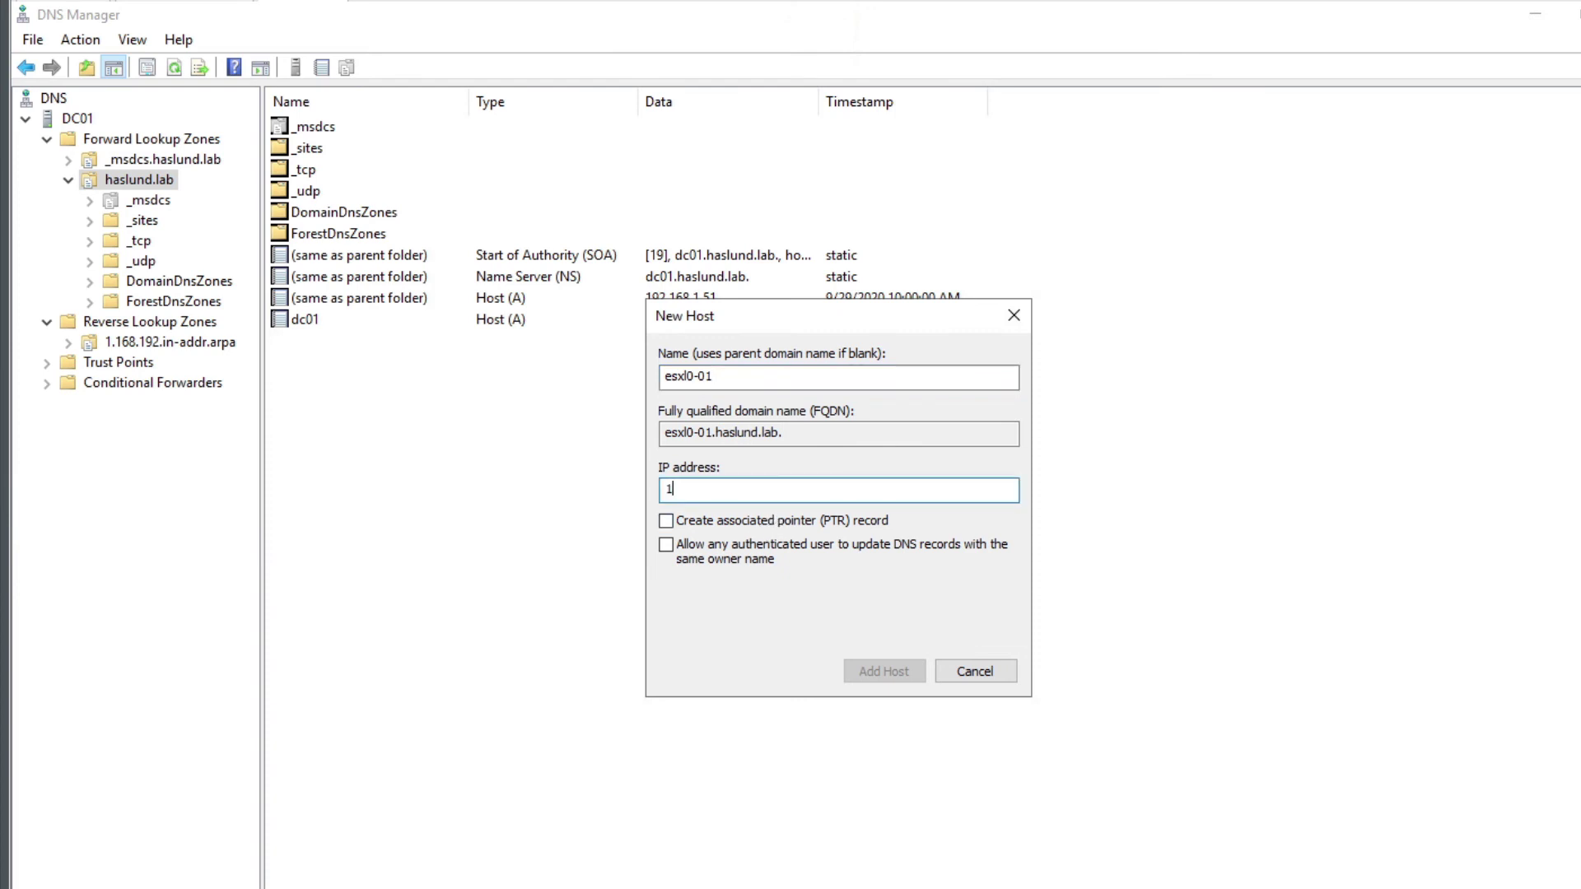
pyautogui.write('192.168.1.30')
pyautogui.click(819, 521)
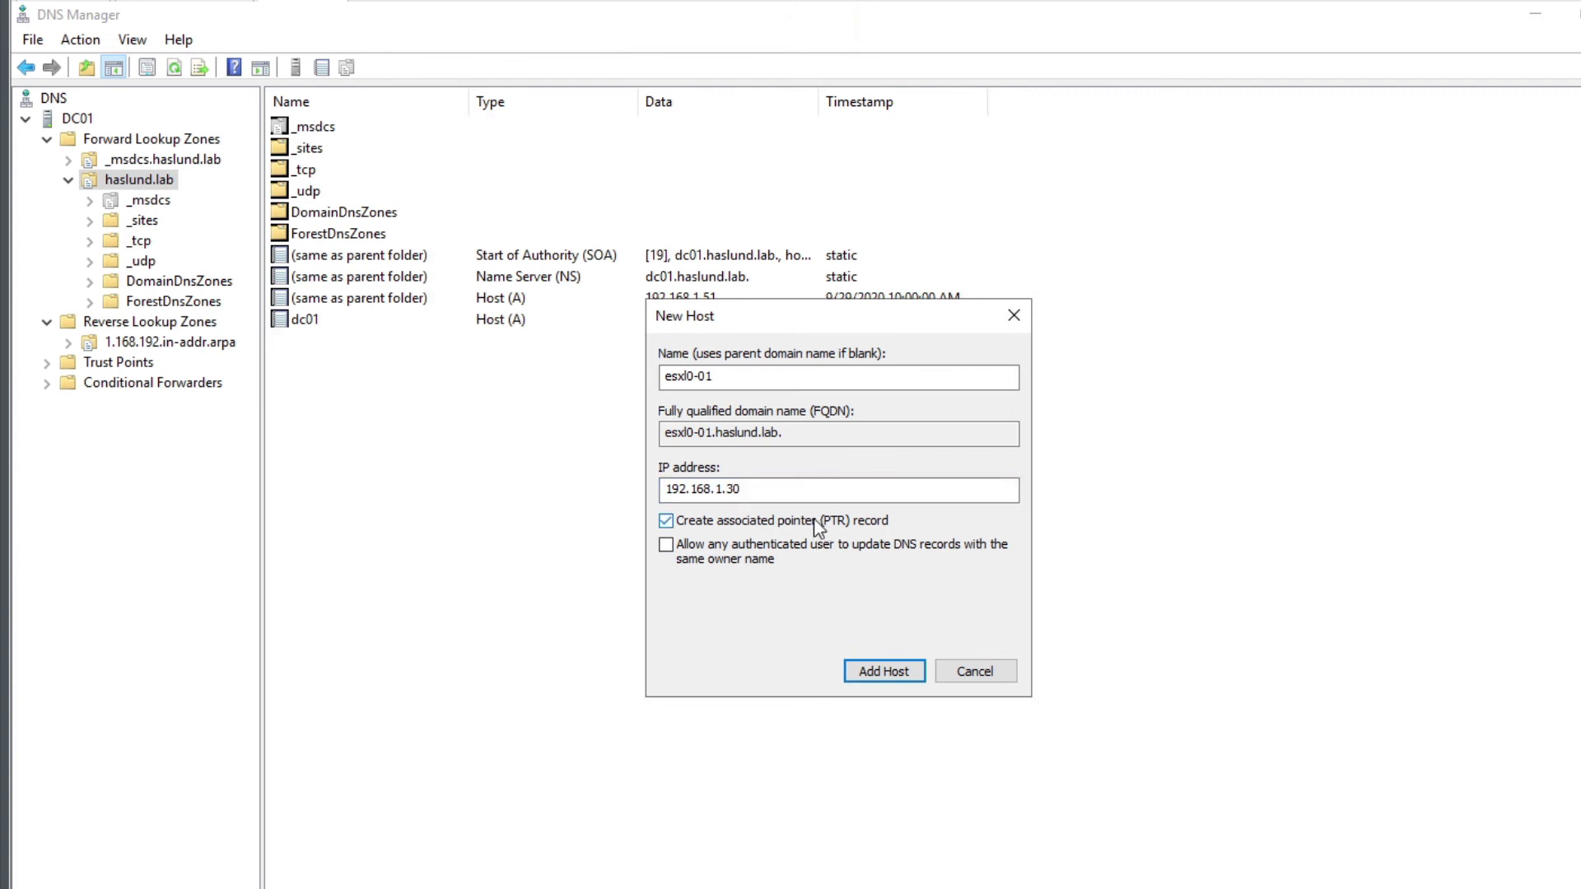
pyautogui.click(886, 676)
pyautogui.click(1018, 600)
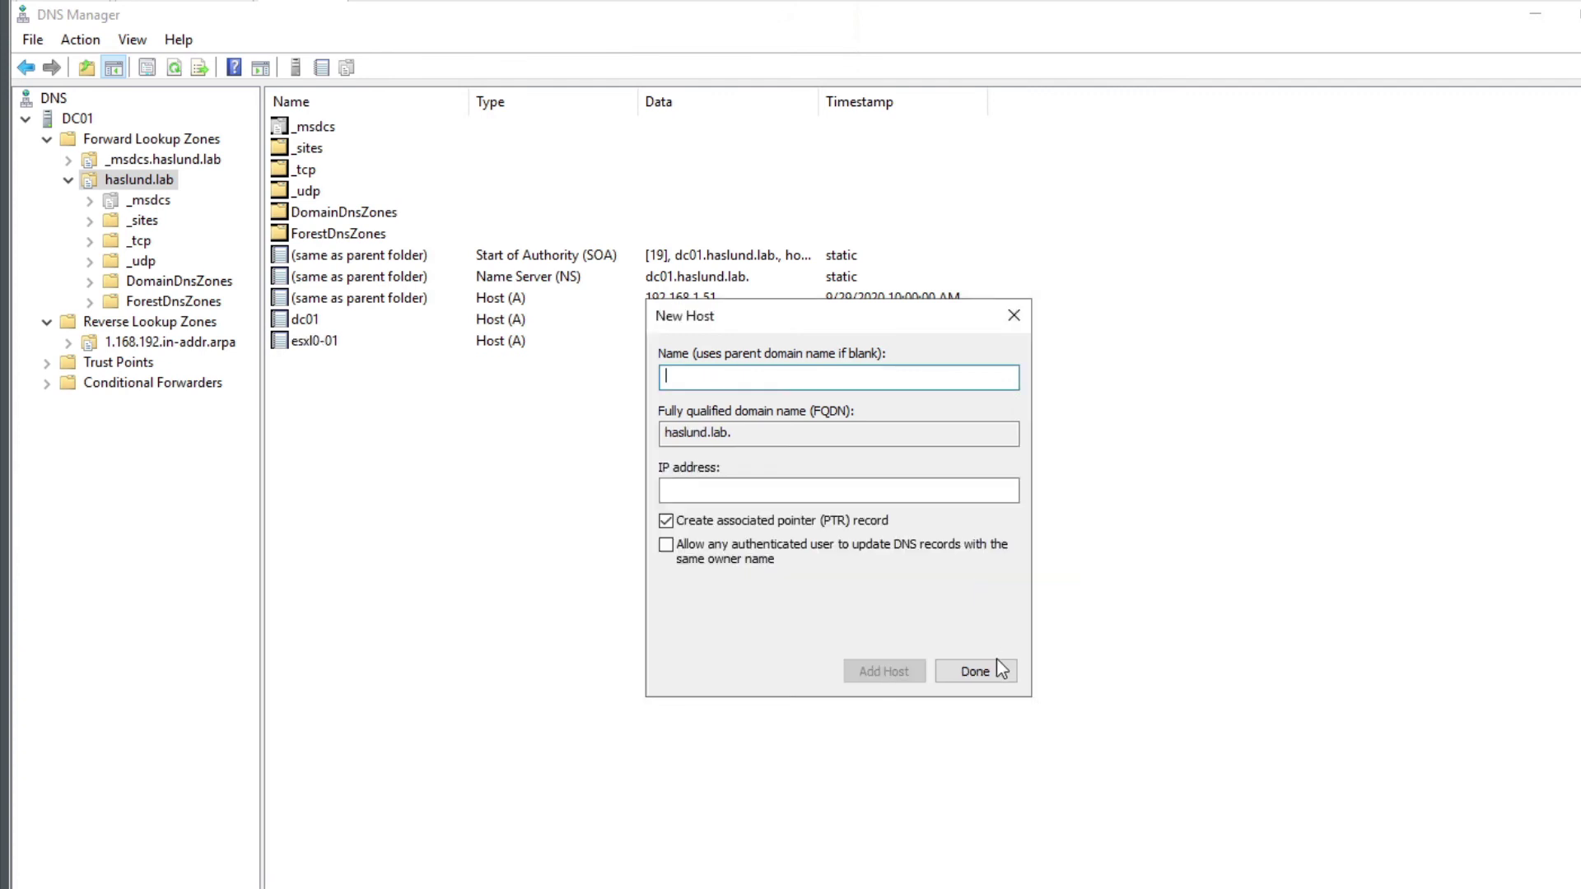
pyautogui.click(998, 672)
# Verify the 192.168.1.30 pointer in 1.168.192.in-addr.arpa, then return to haslund.lab
pyautogui.click(159, 341)
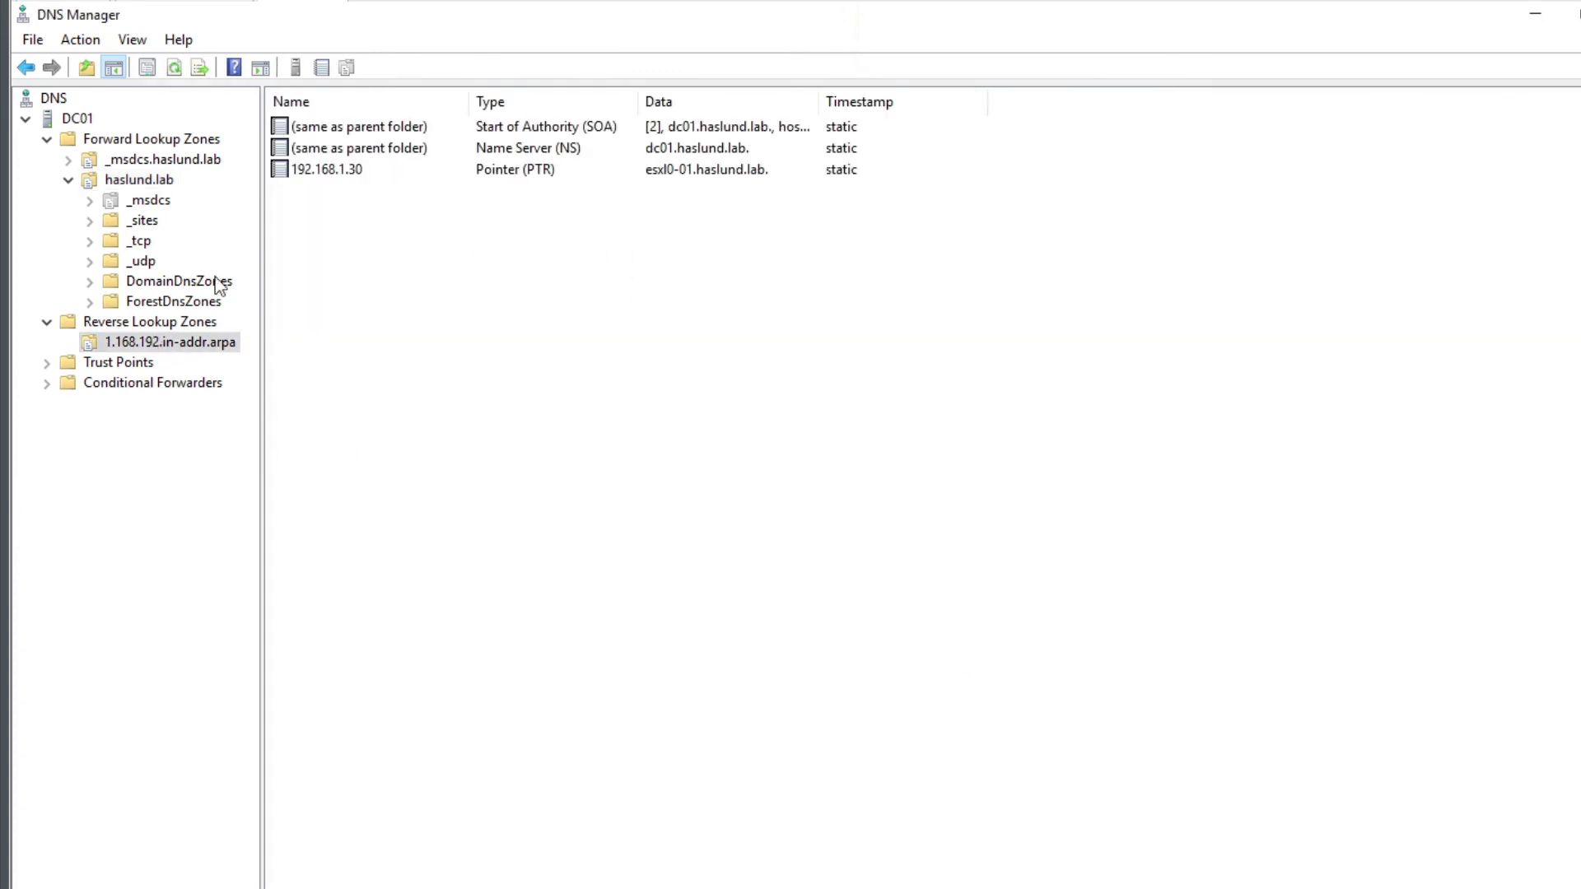
pyautogui.click(354, 171)
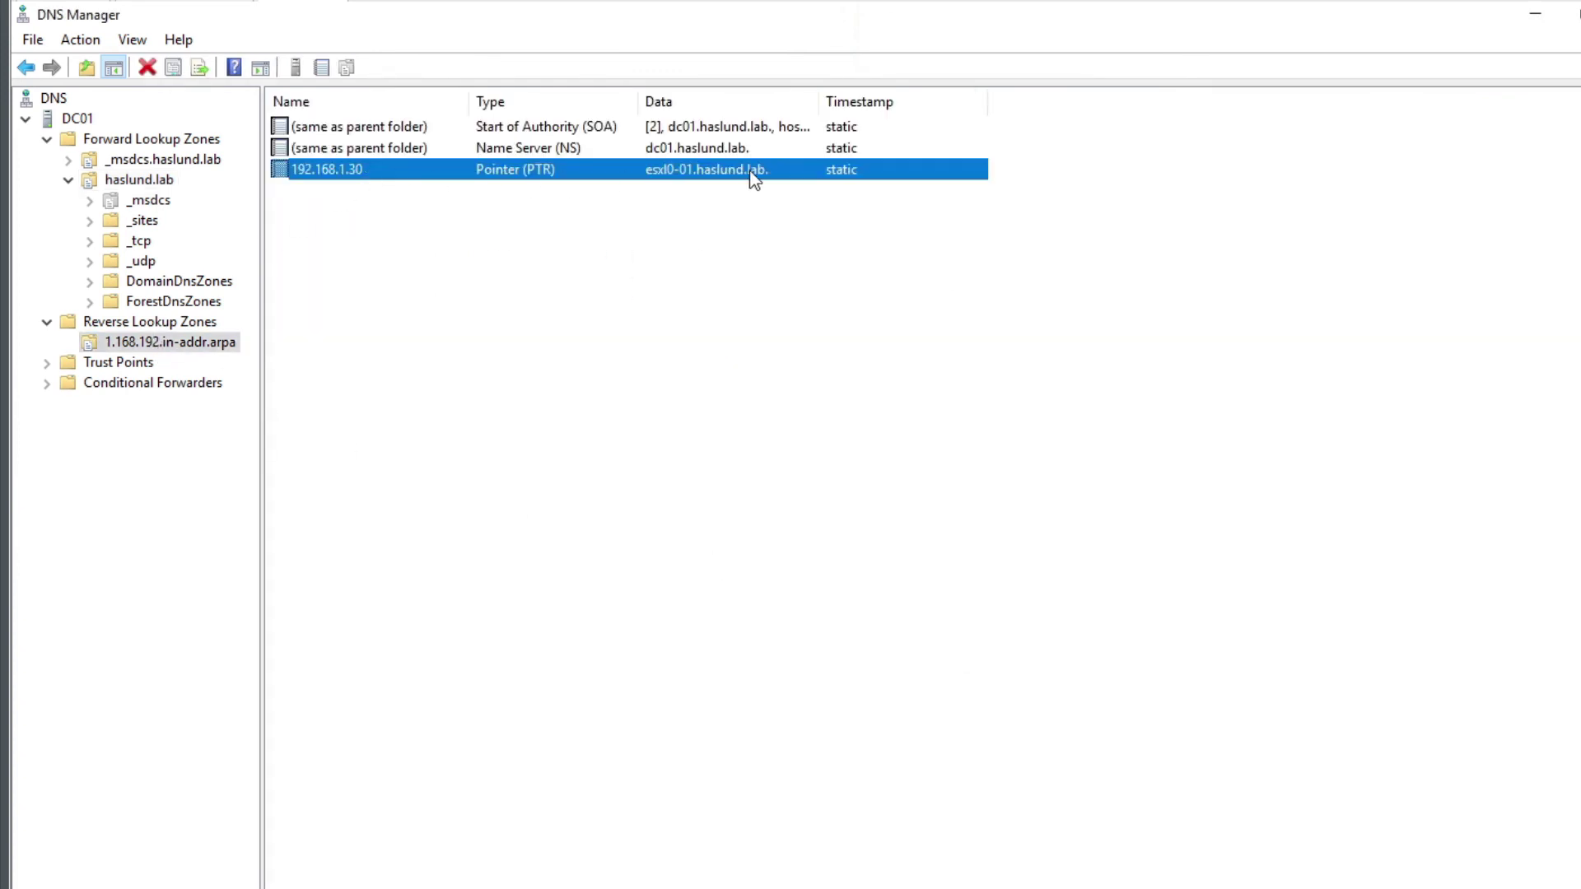
pyautogui.click(161, 282)
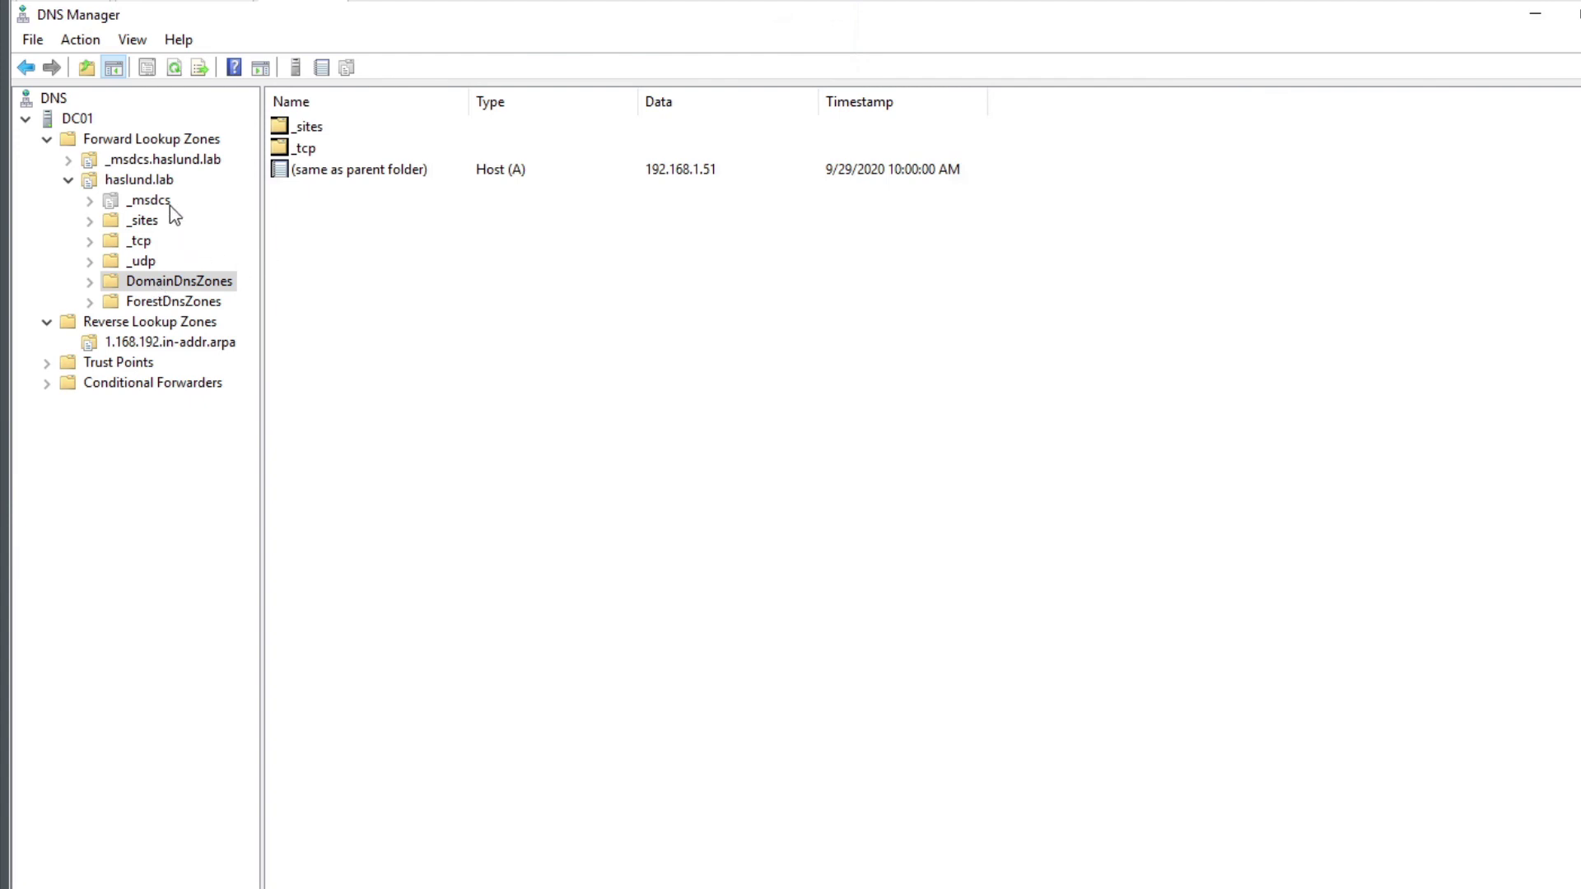
pyautogui.click(138, 180)
# Create host record vcenter01 at 192.168.1.31 in haslund.lab with Create PTR kept on
pyautogui.rightClick(346, 398)
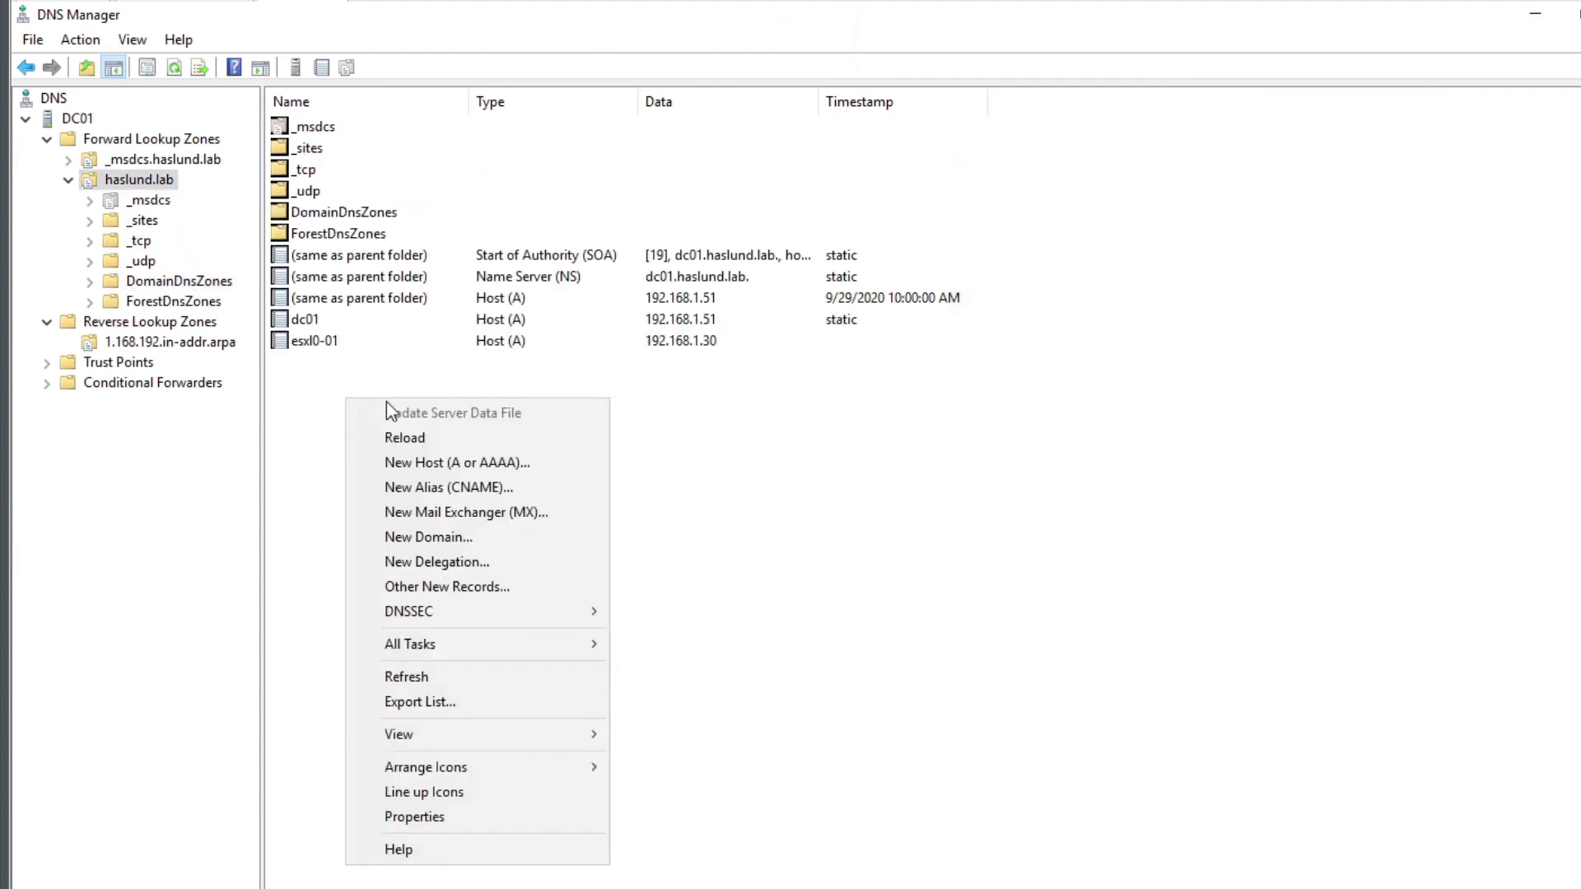
pyautogui.click(451, 459)
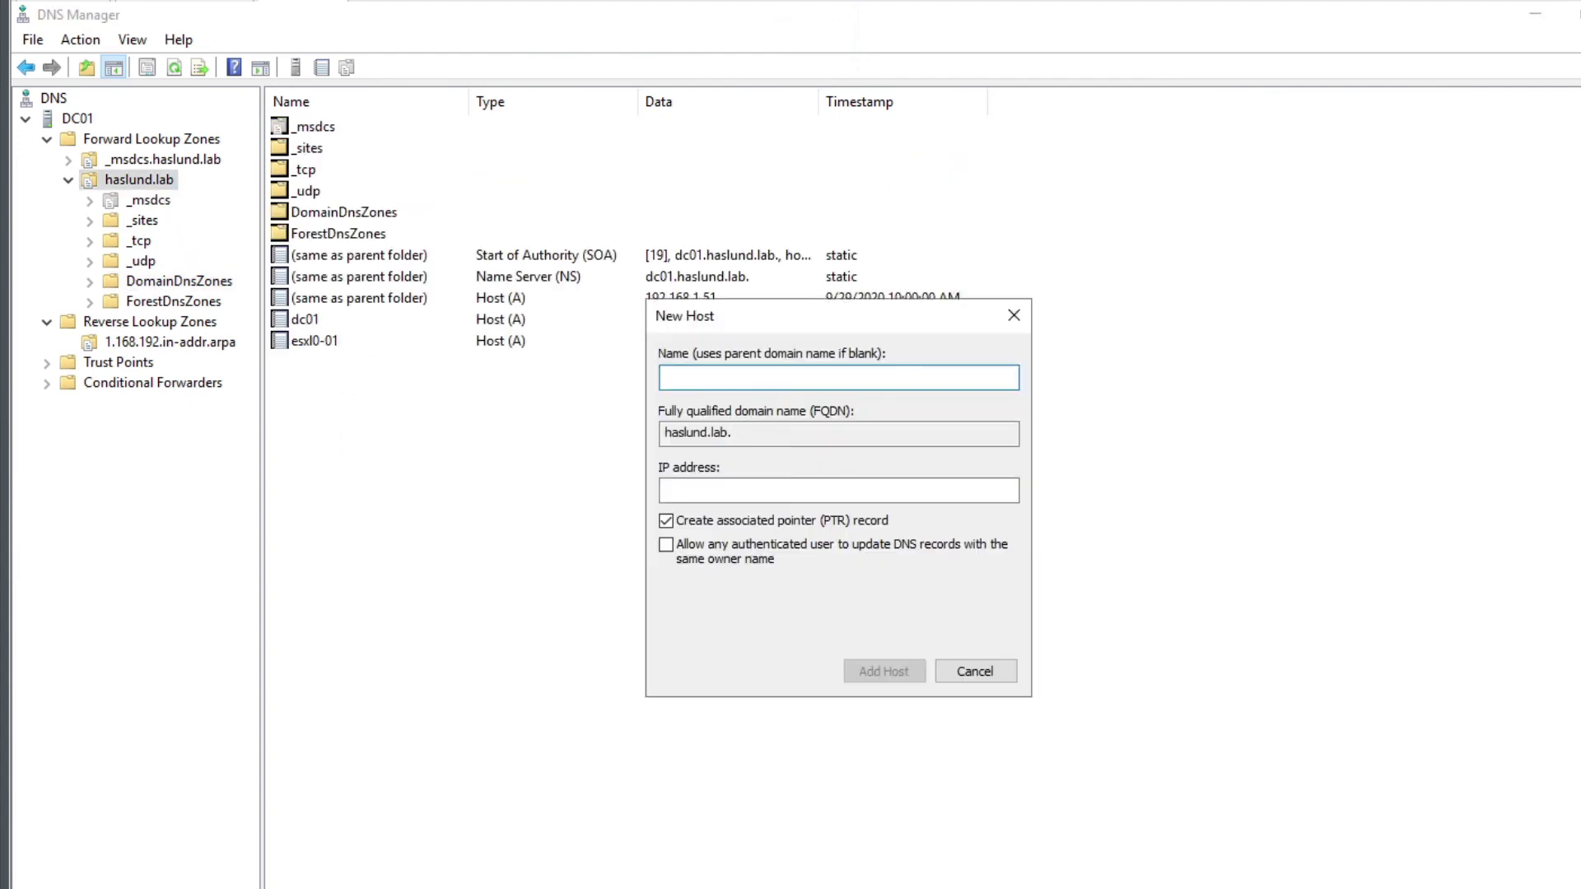
pyautogui.write('vcenter01')
pyautogui.click(666, 490)
pyautogui.write('192.168.1.31')
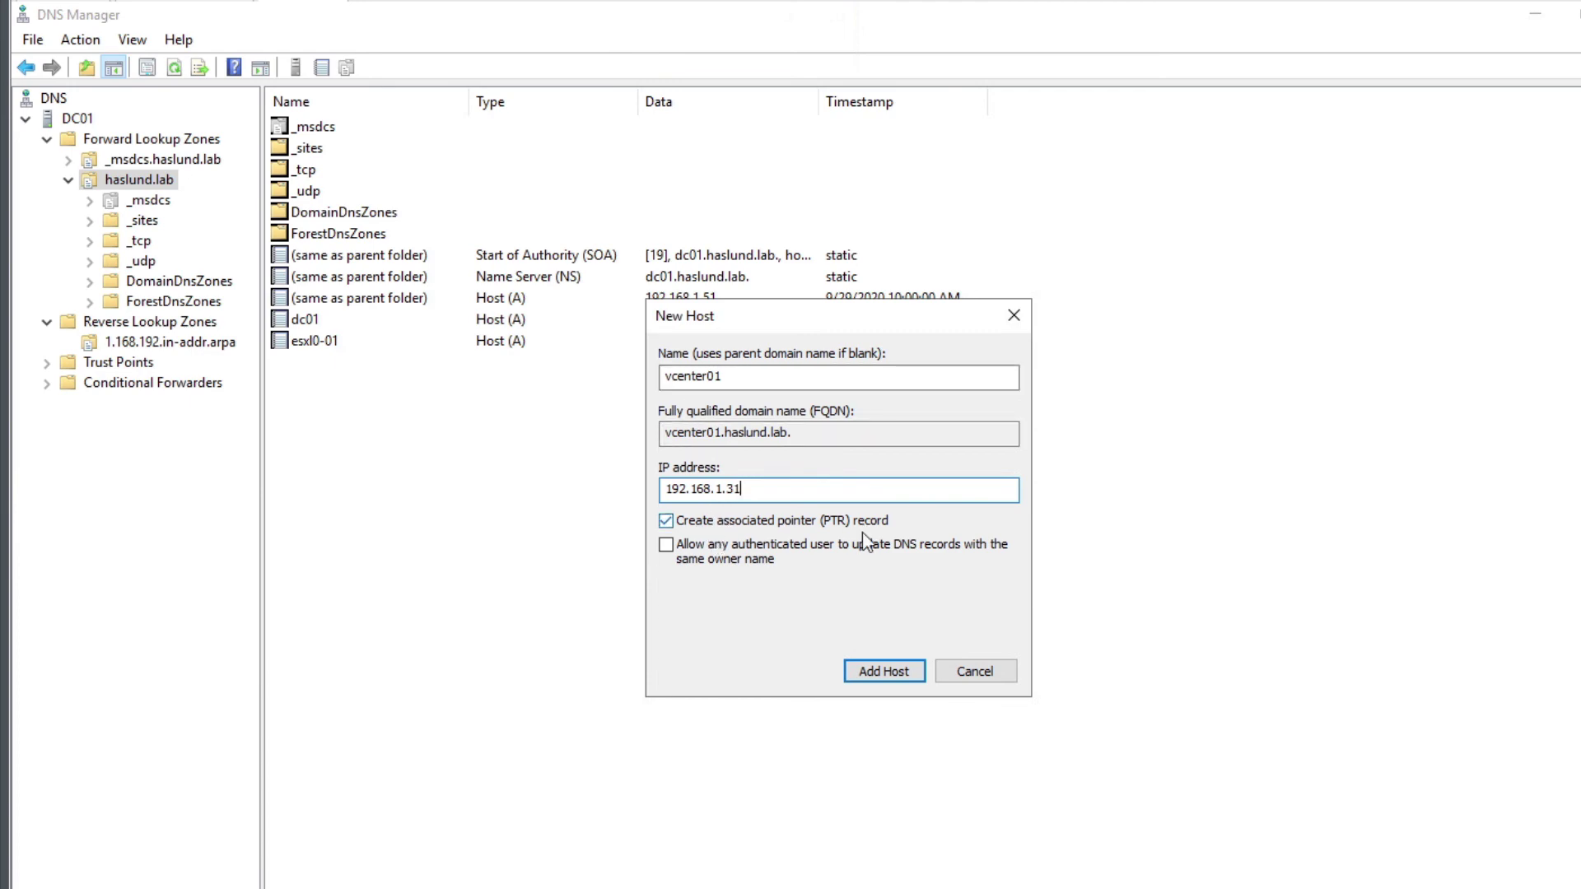
pyautogui.click(881, 671)
pyautogui.click(996, 594)
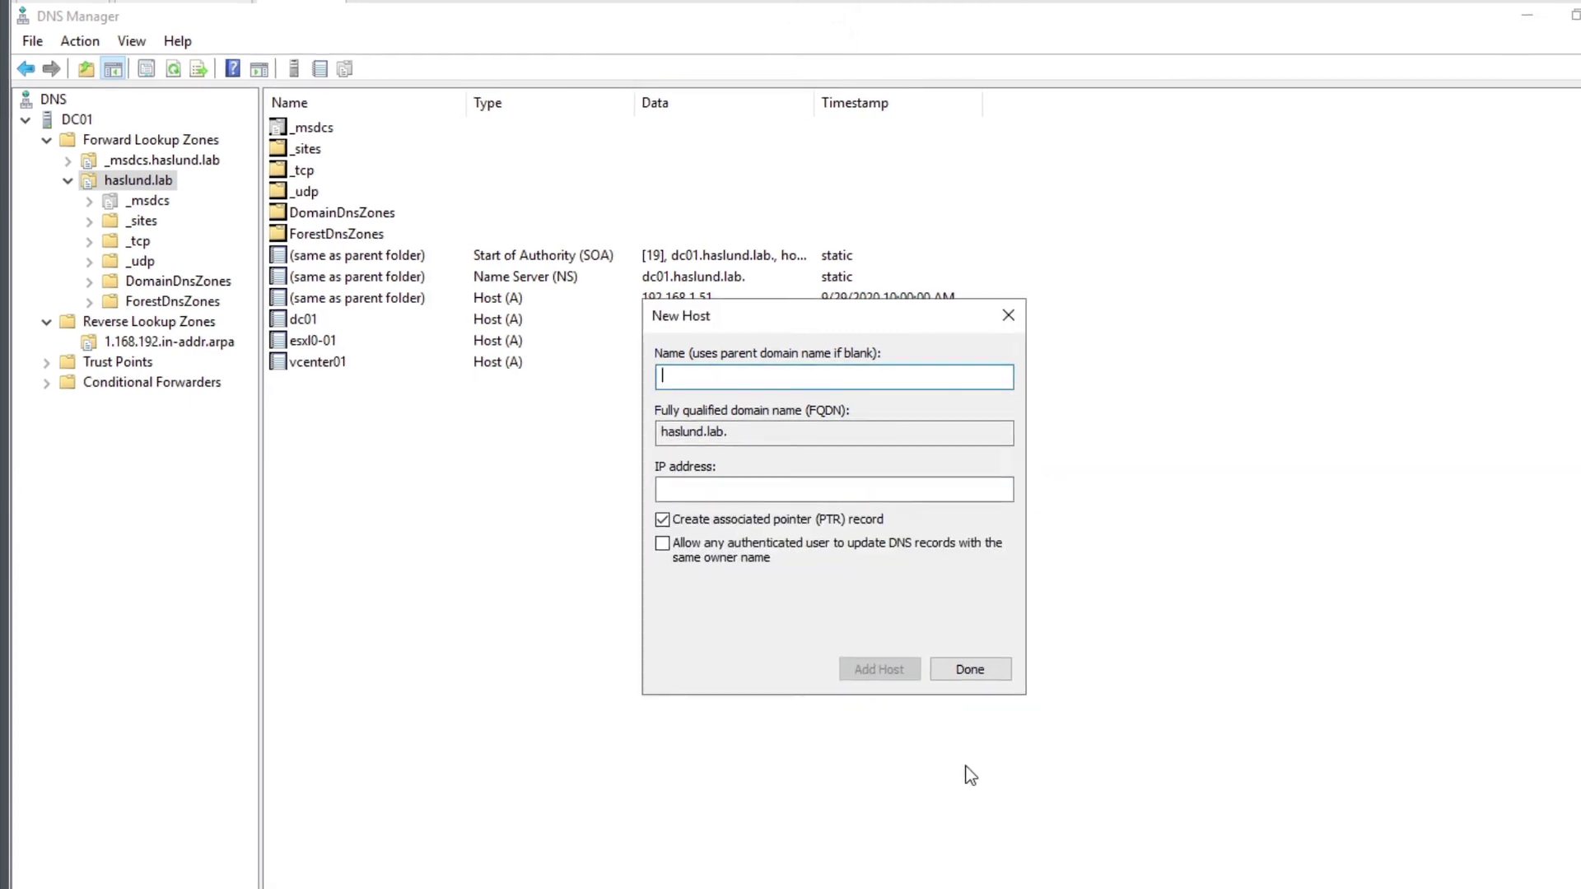
pyautogui.click(965, 667)
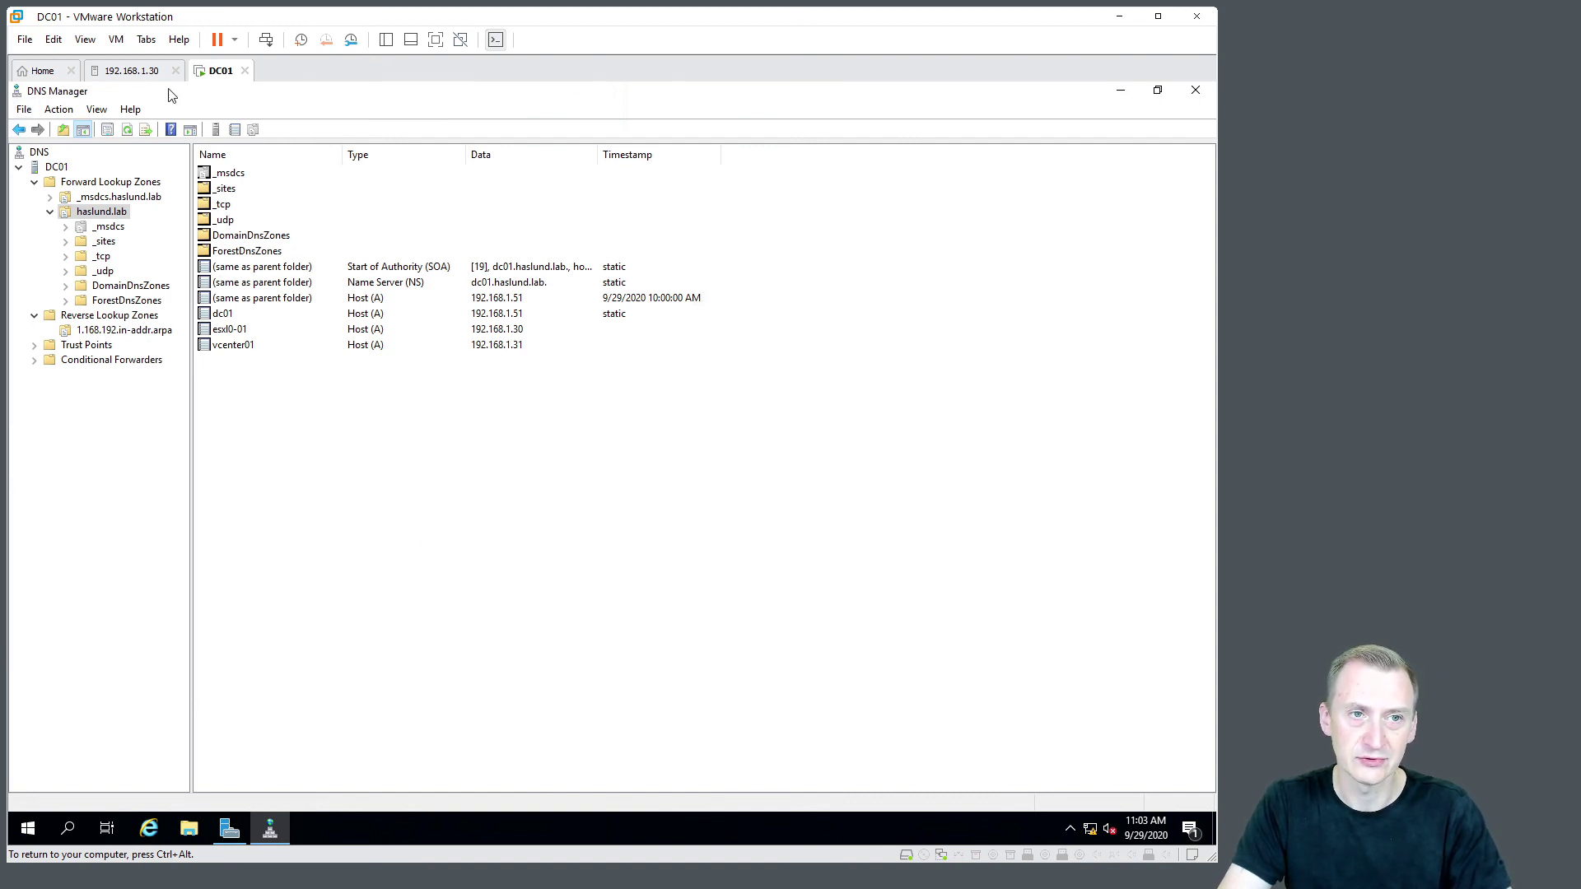
# Close DNS Manager and search 'windows update' from Start to open its settings
pyautogui.click(1198, 92)
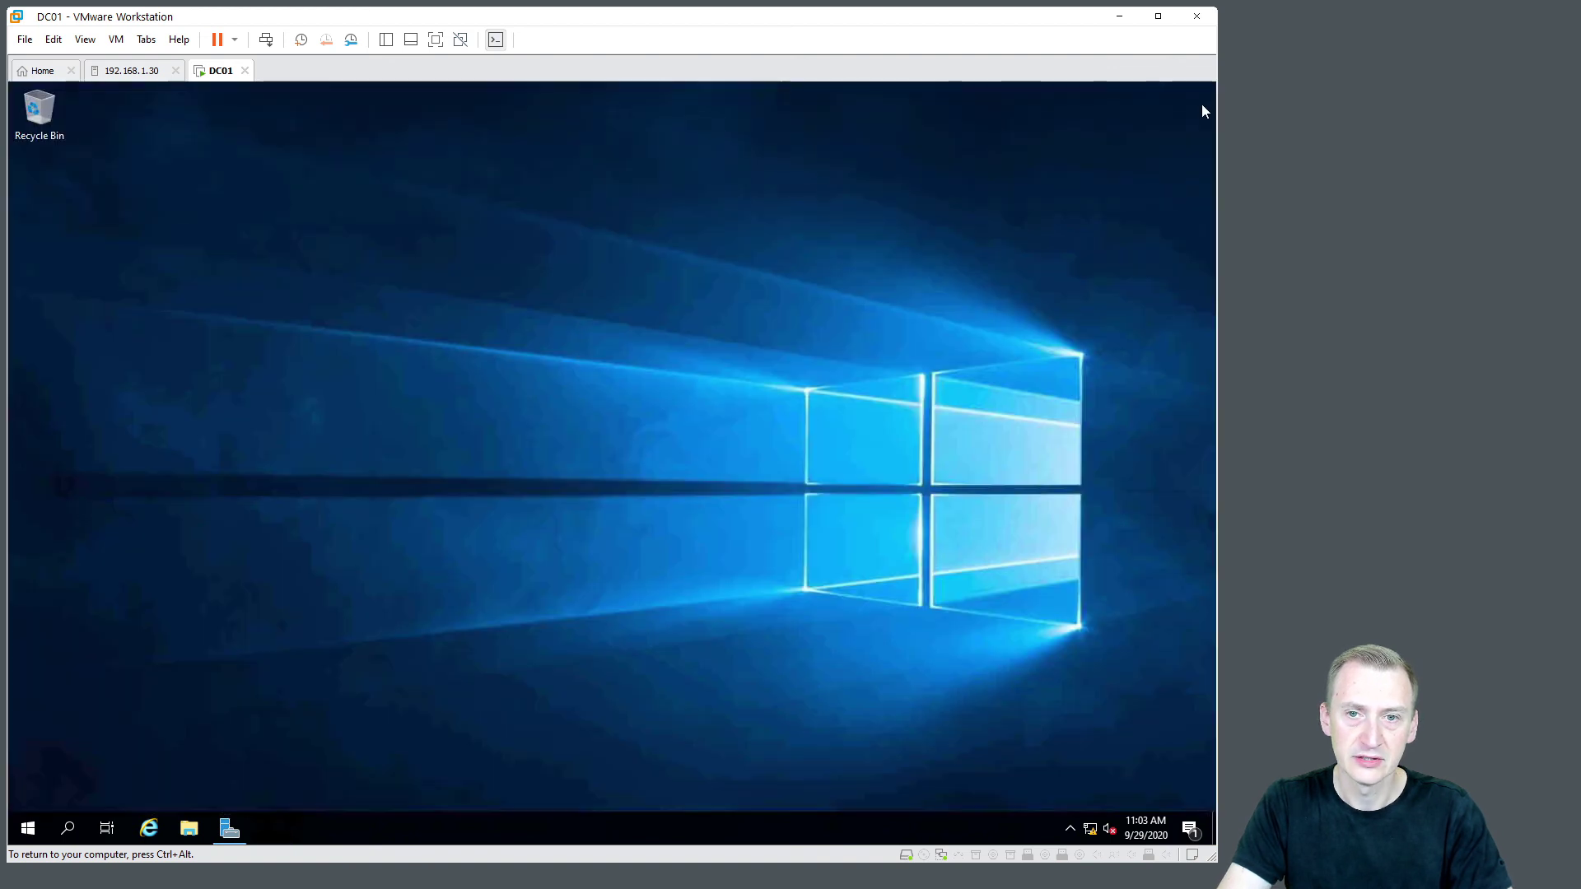
pyautogui.click(28, 829)
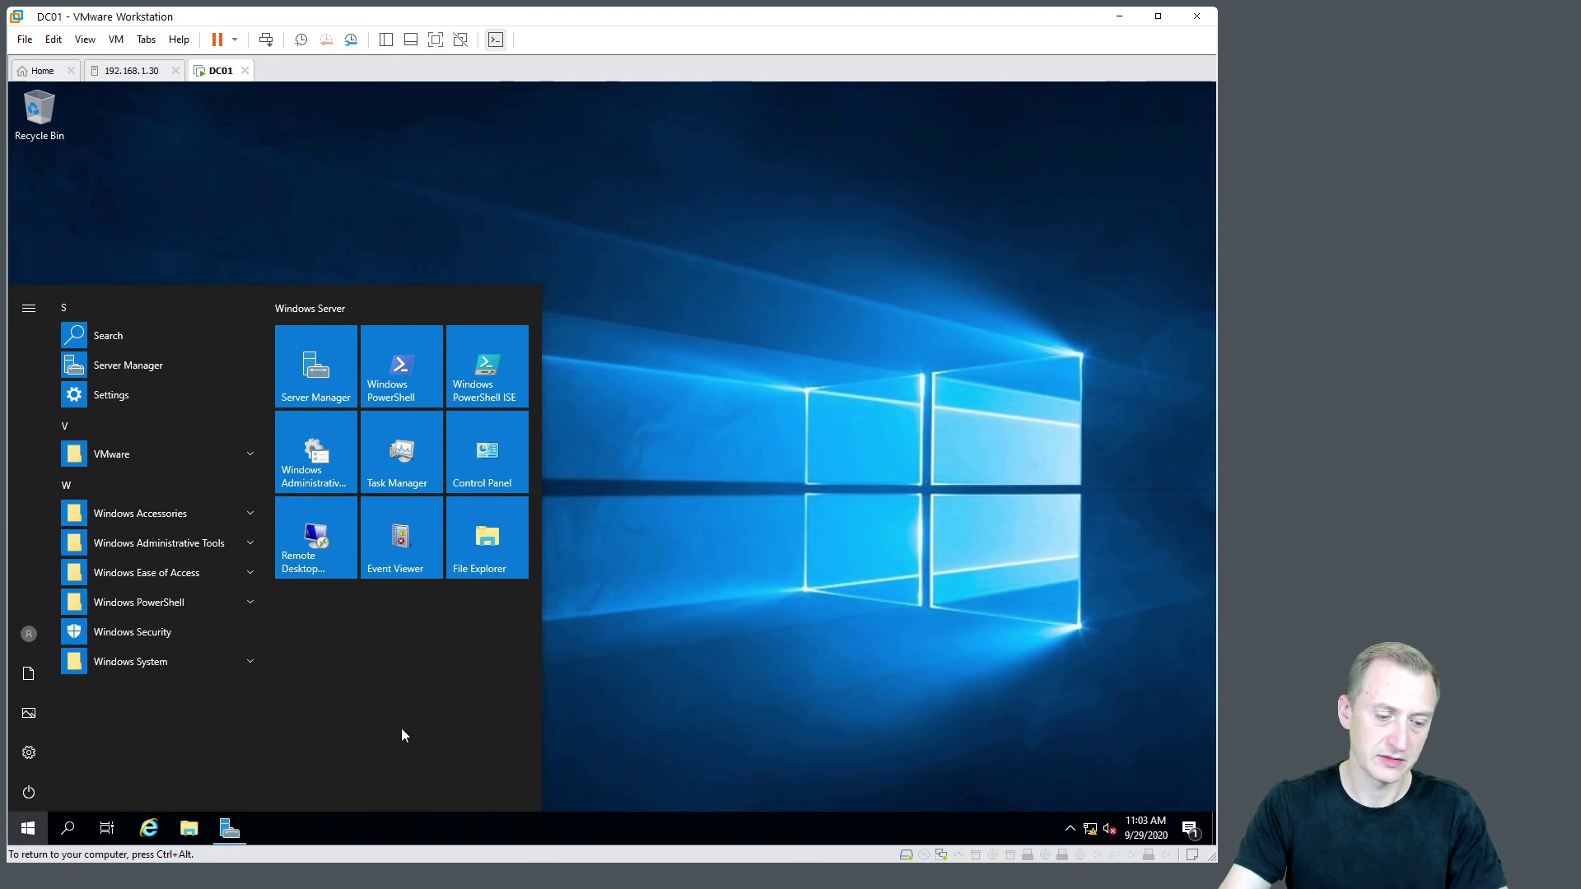
pyautogui.write('windows update')
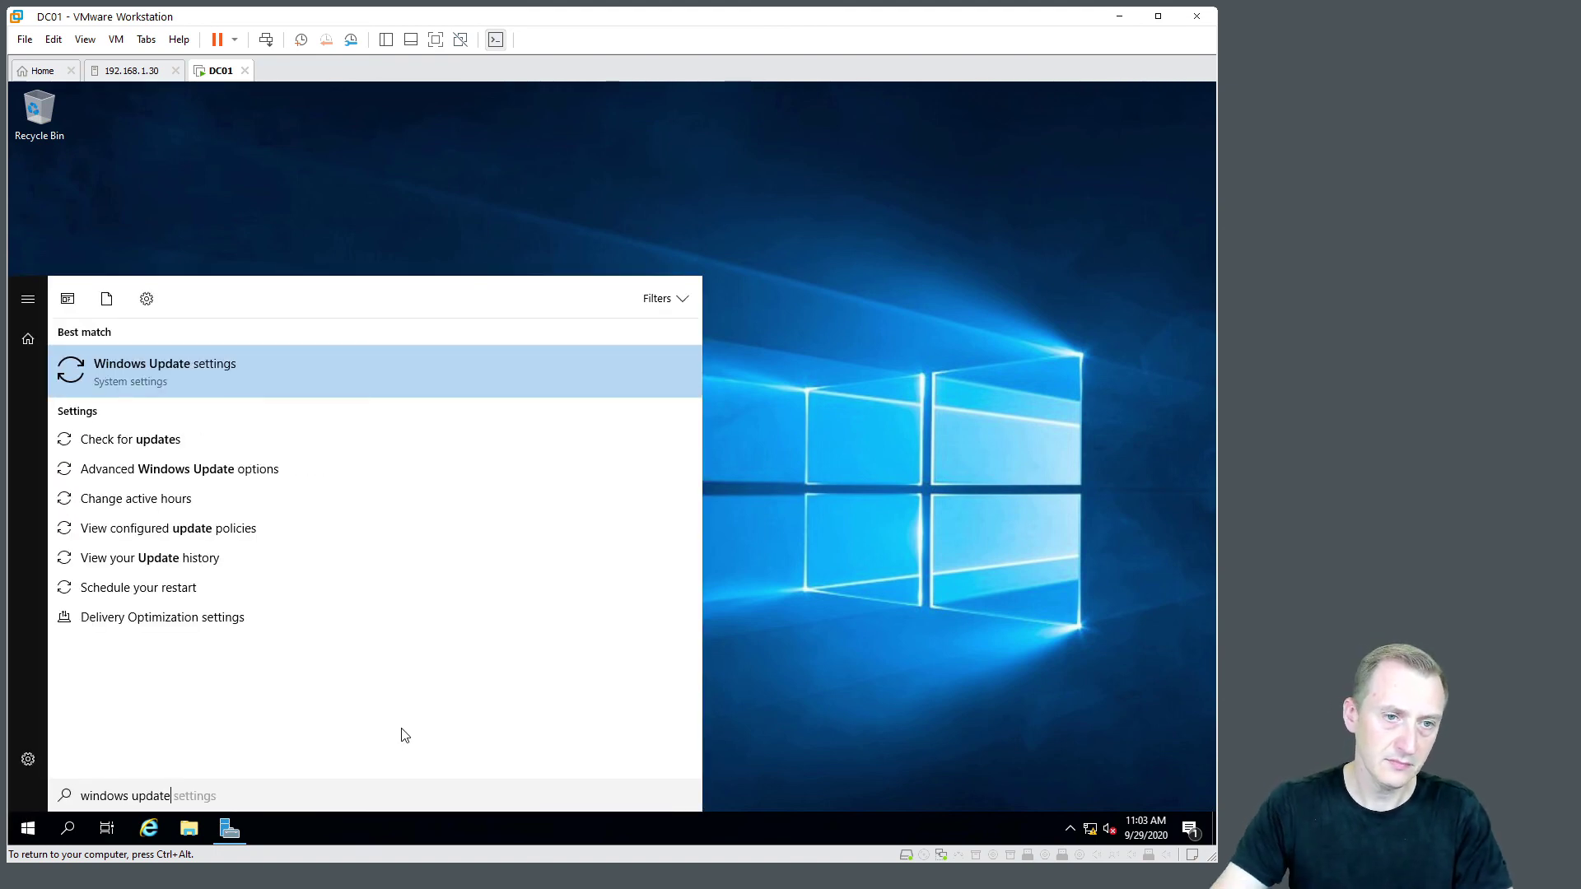
pyautogui.press('Return')
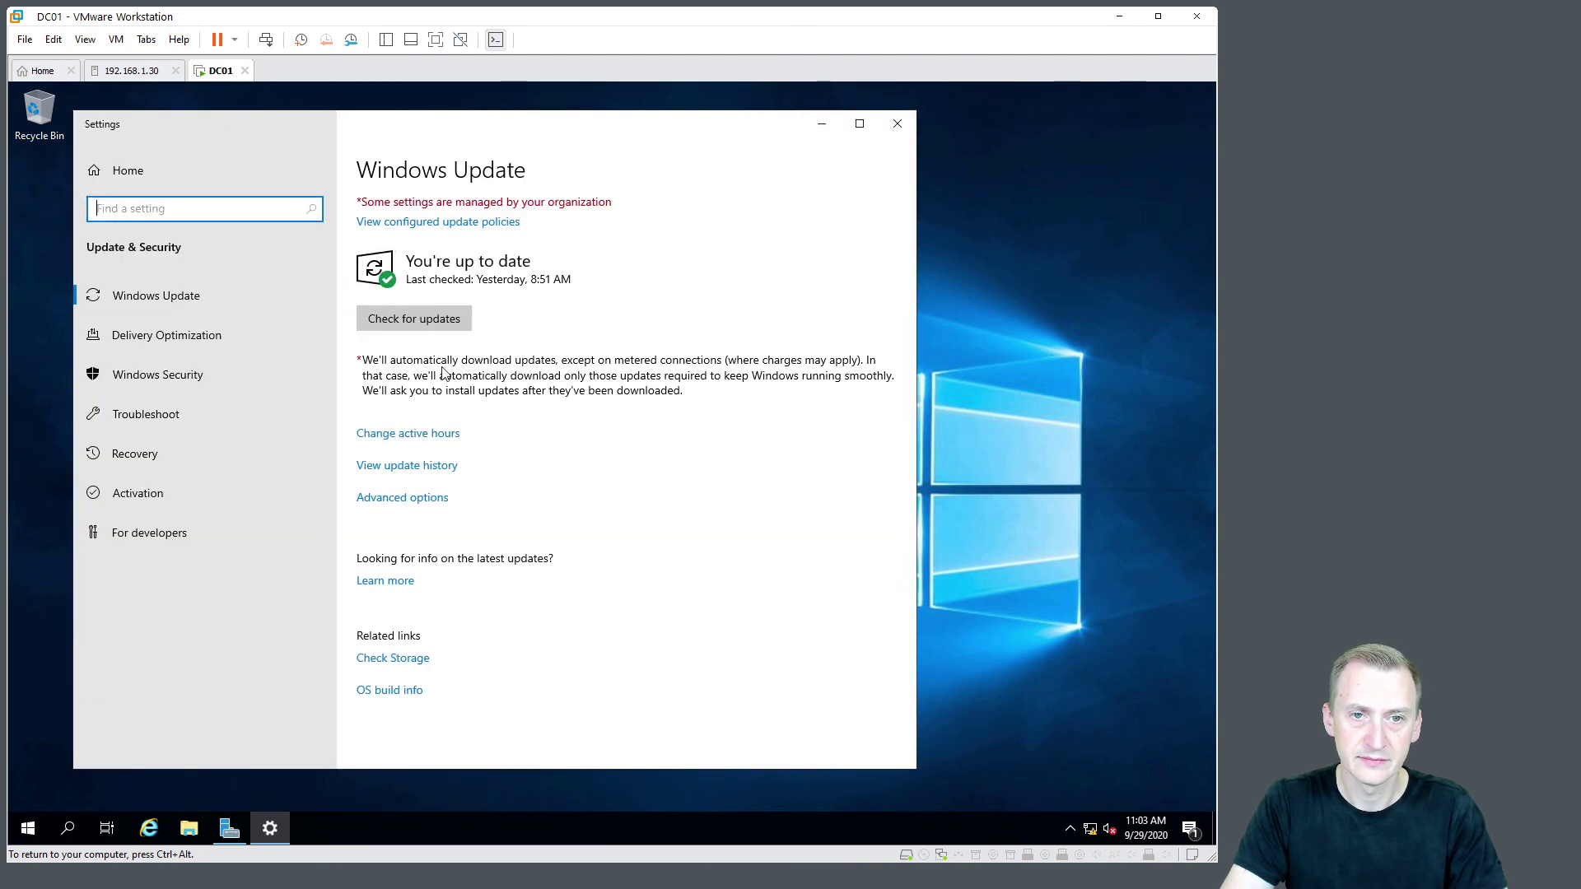
# Check for updates so Defender update KB2267602 starts installing, then close Settings
pyautogui.click(416, 318)
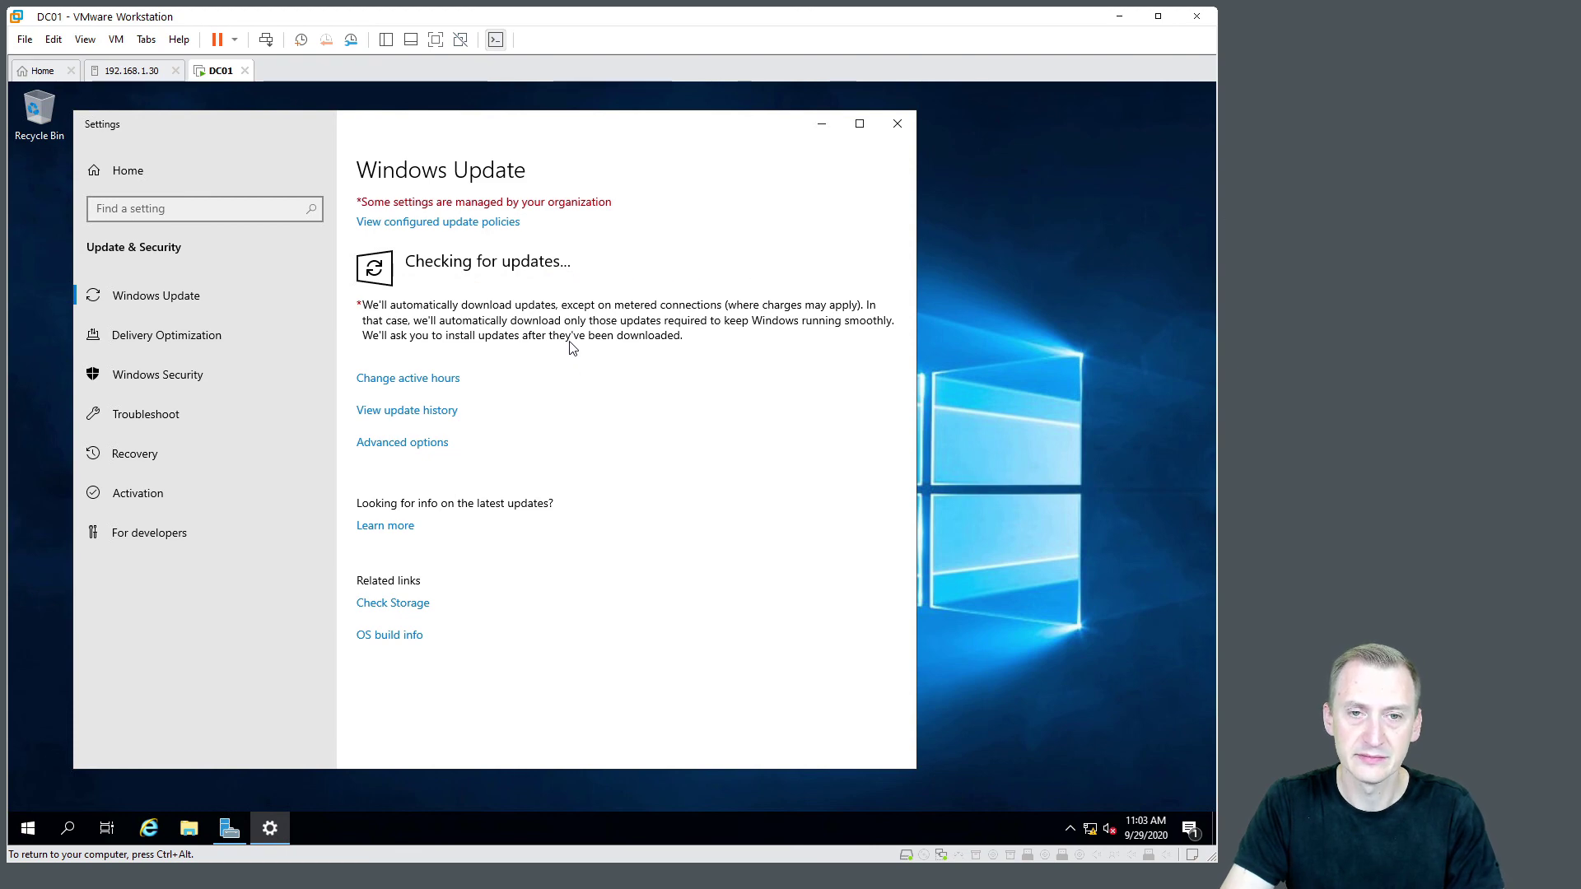
pyautogui.moveTo(557, 130); pyautogui.dragTo(600, 127)
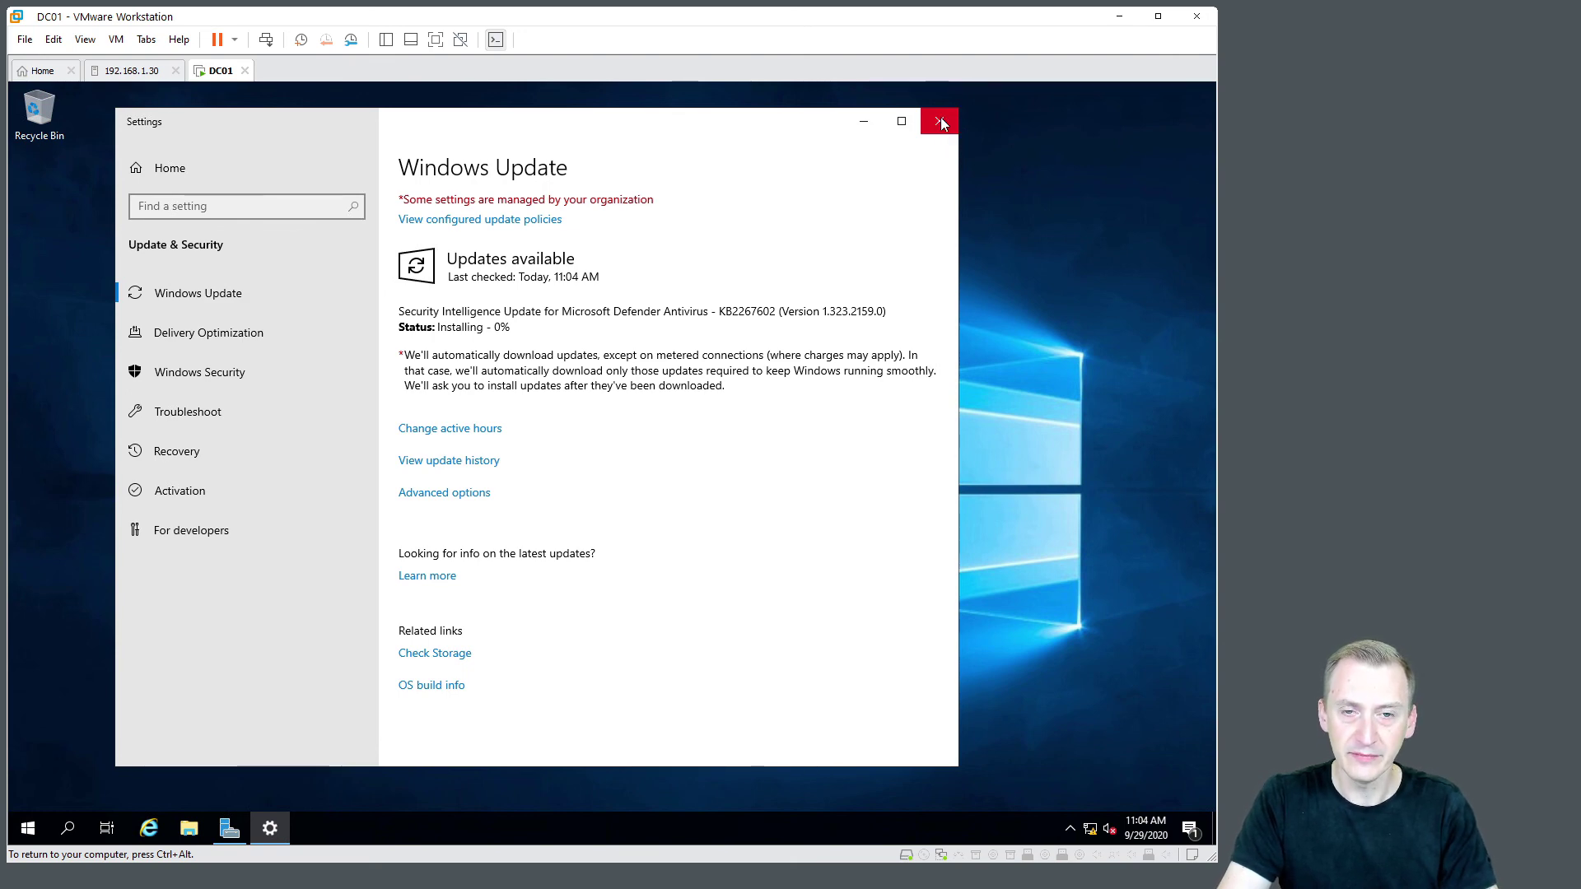
pyautogui.click(940, 122)
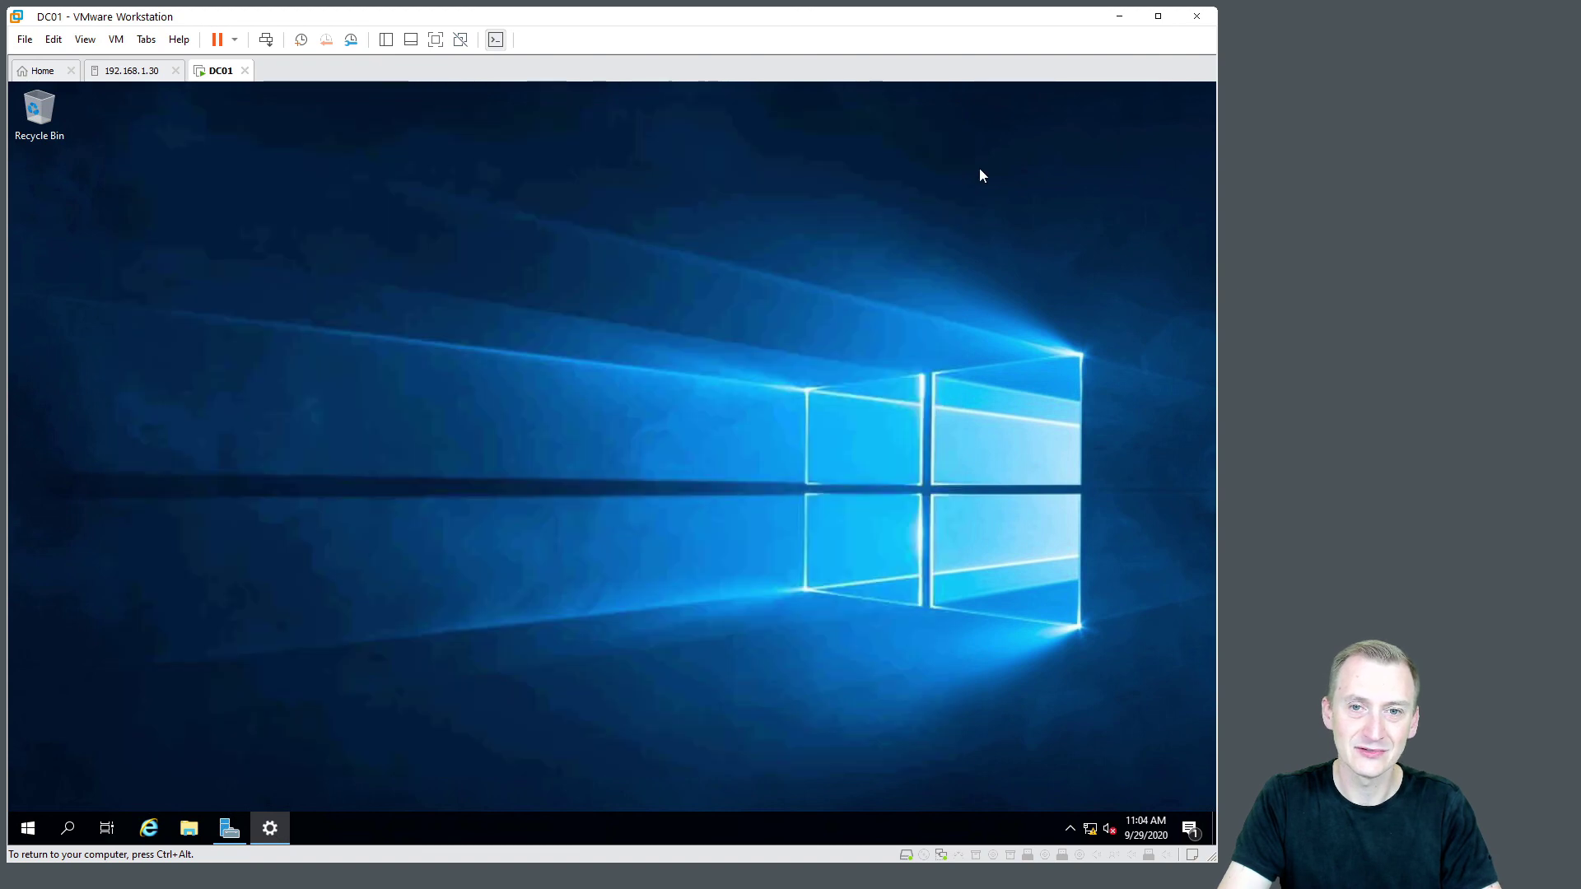